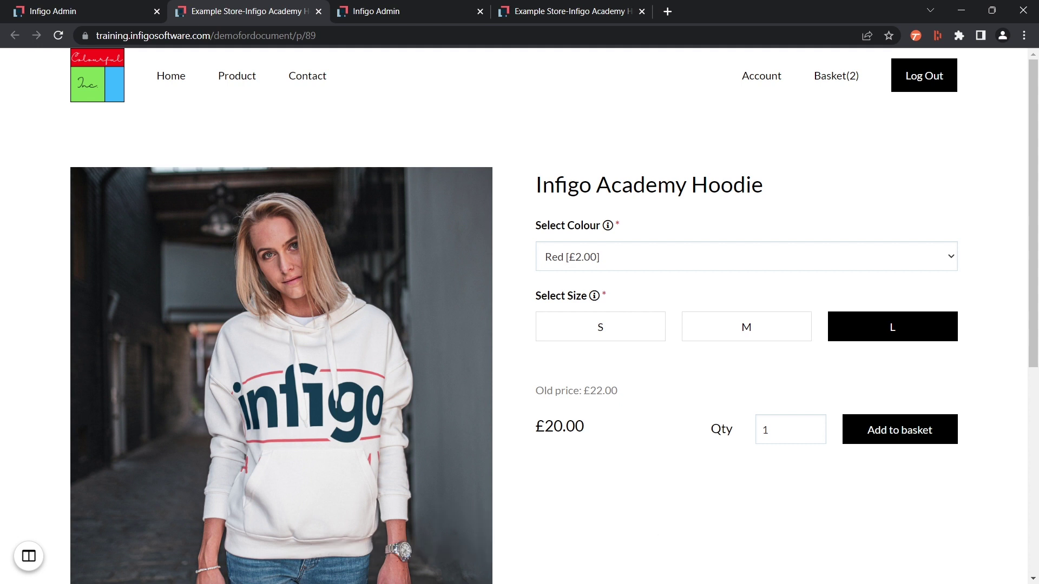
Preview the Infigo Academy Hoodie in white with size S, and in red, on the storefront product page.
scroll(636, 395, "down", 1)
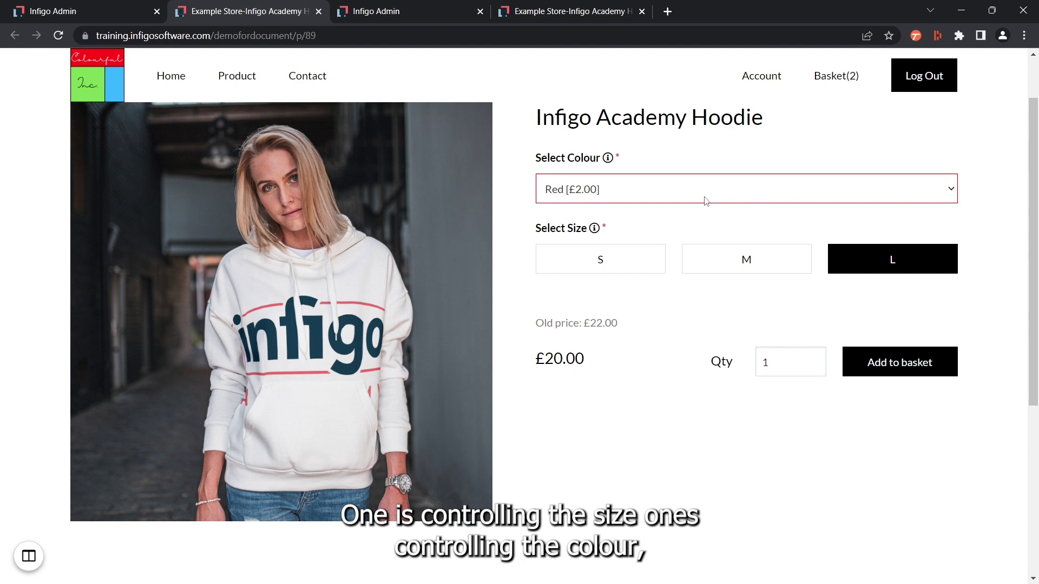
left_click(622, 197)
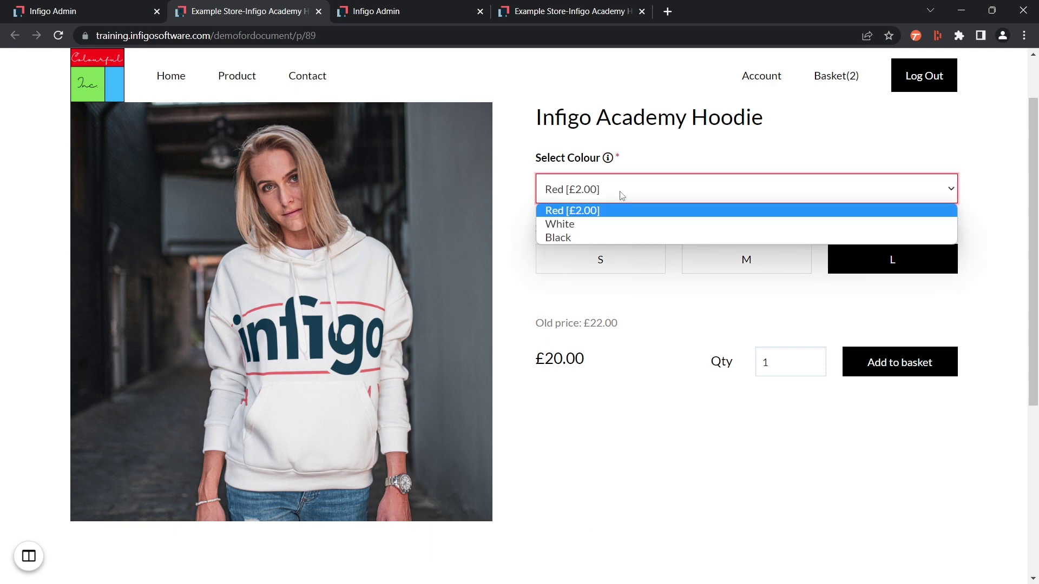
left_click(577, 224)
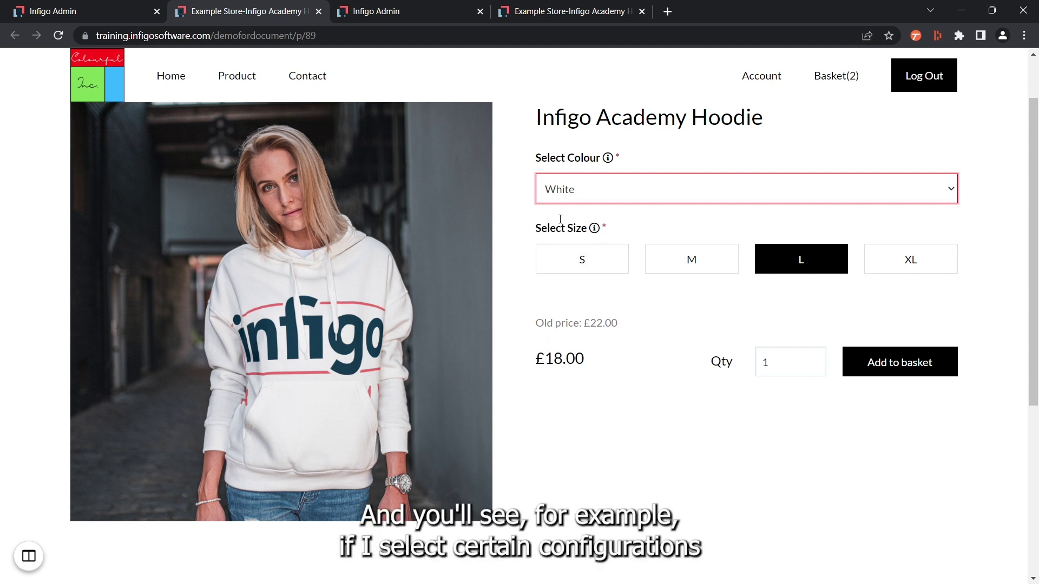
left_click(579, 261)
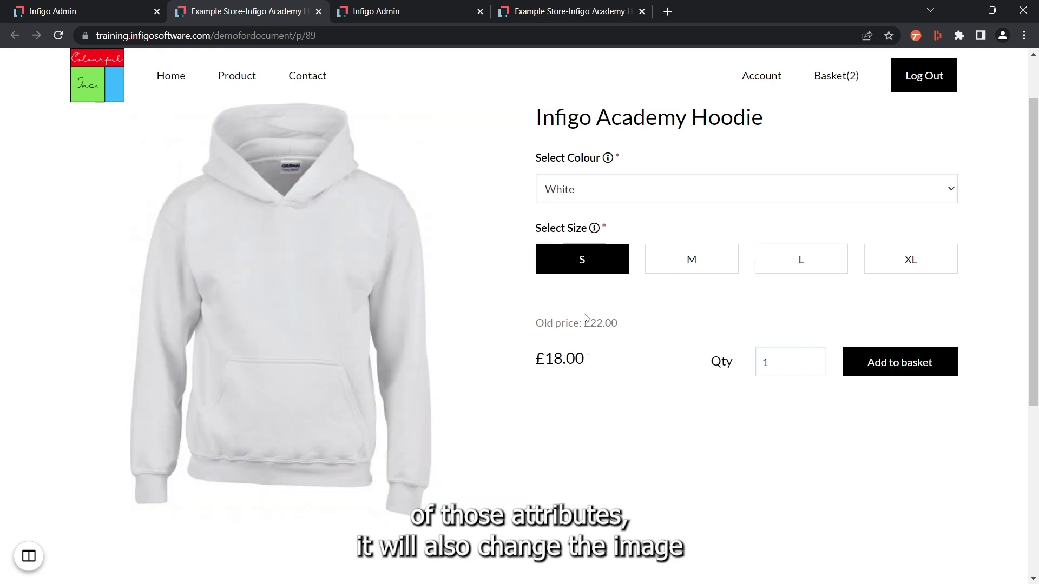
left_click(591, 196)
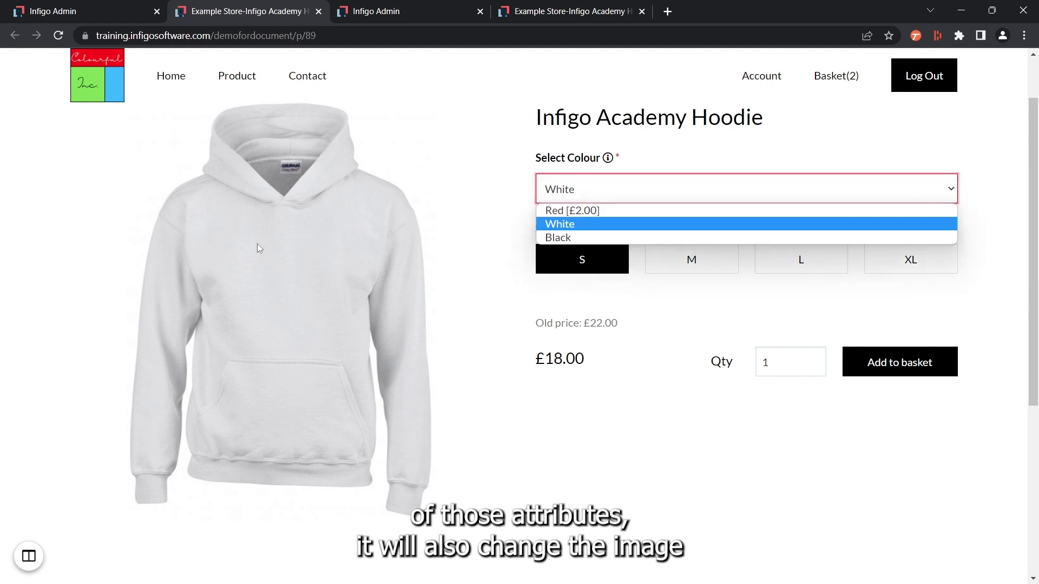
left_click(563, 210)
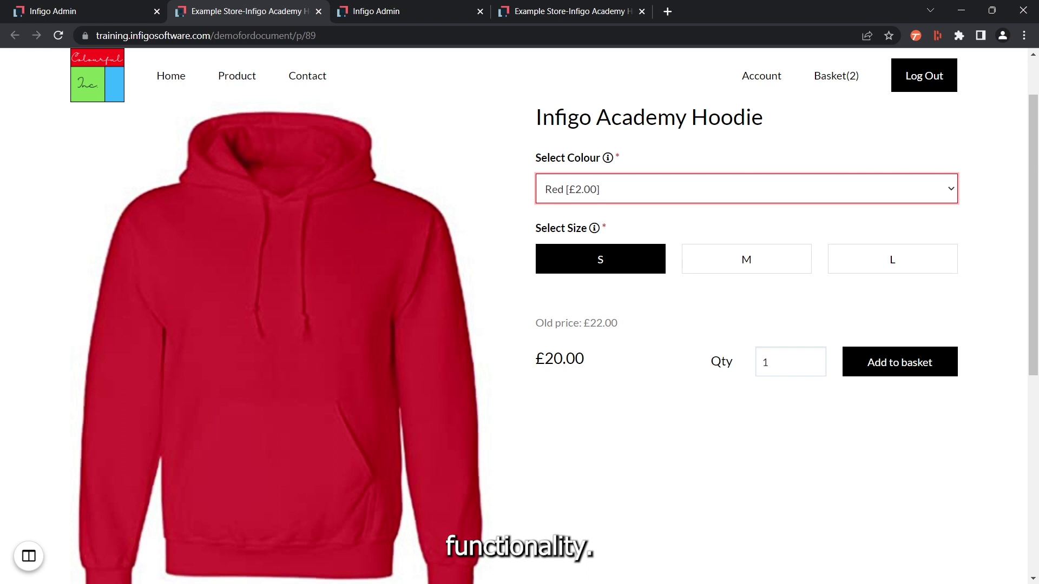
View the Infigo Academy Hoodie product page on the demoforvideo storefront.
left_click(427, 11)
left_click(568, 11)
scroll(553, 221, "down", 1)
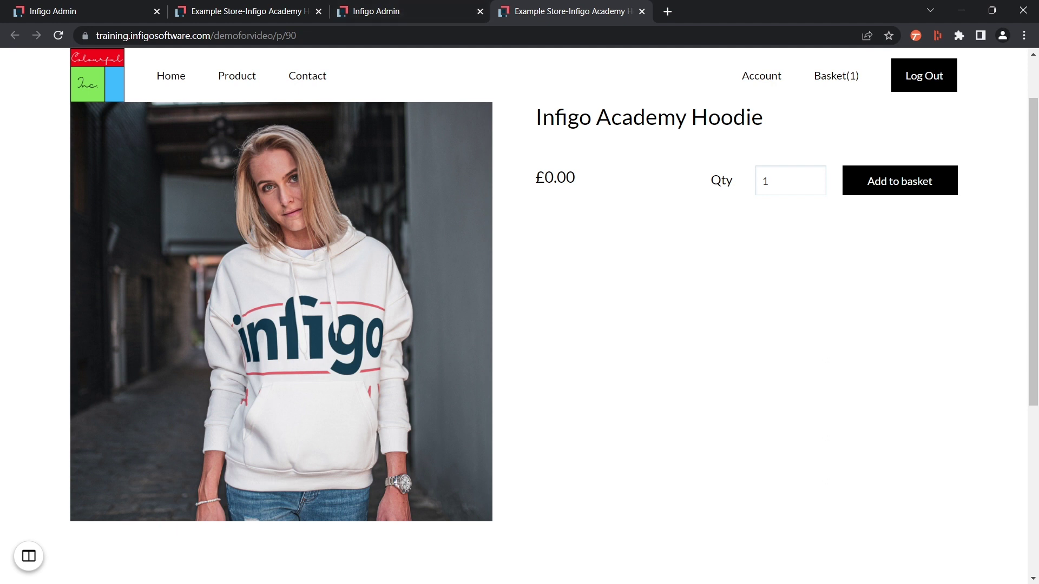
Open the product attributes list in the demoforvideo storefront's admin area.
left_click(382, 12)
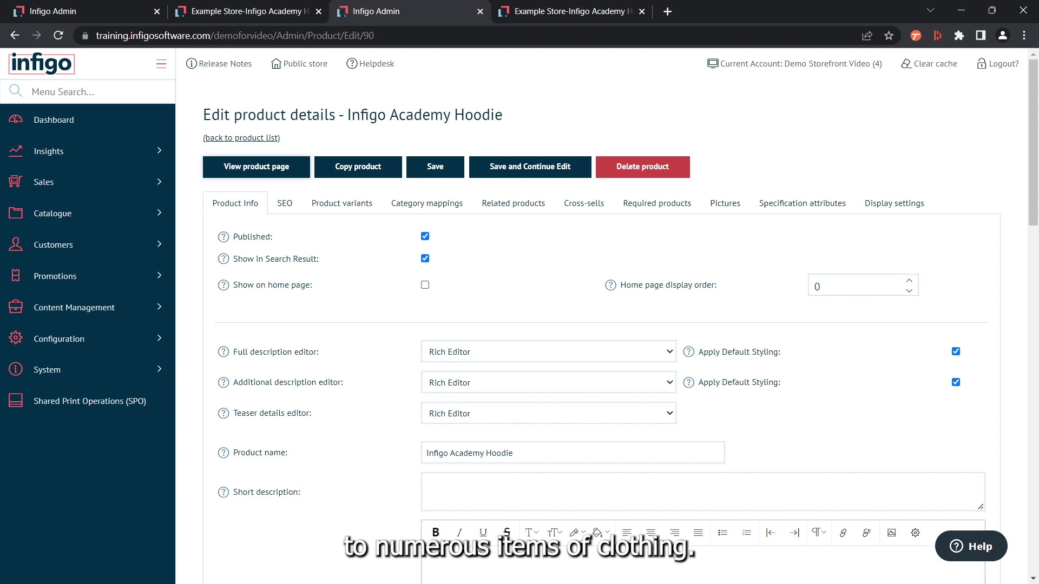
left_click(123, 218)
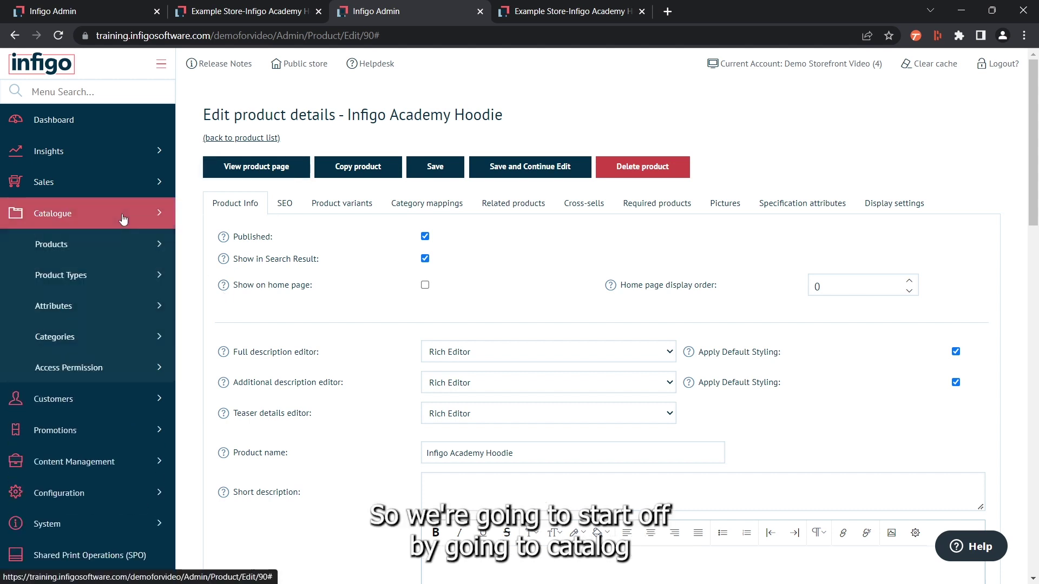
left_click(108, 318)
left_click(137, 340)
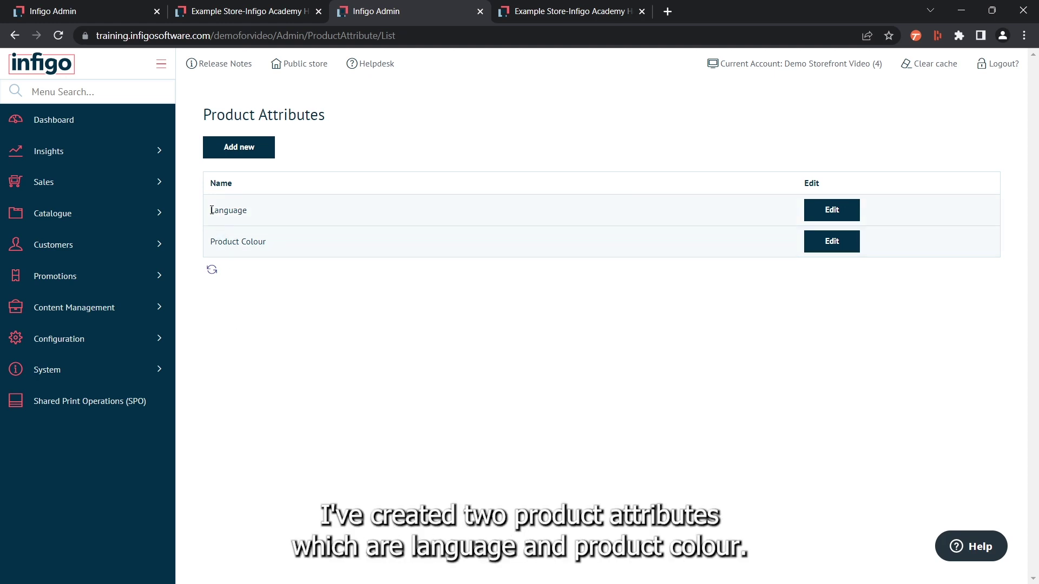
left_click_drag(211, 212, 211, 246)
left_click(246, 316)
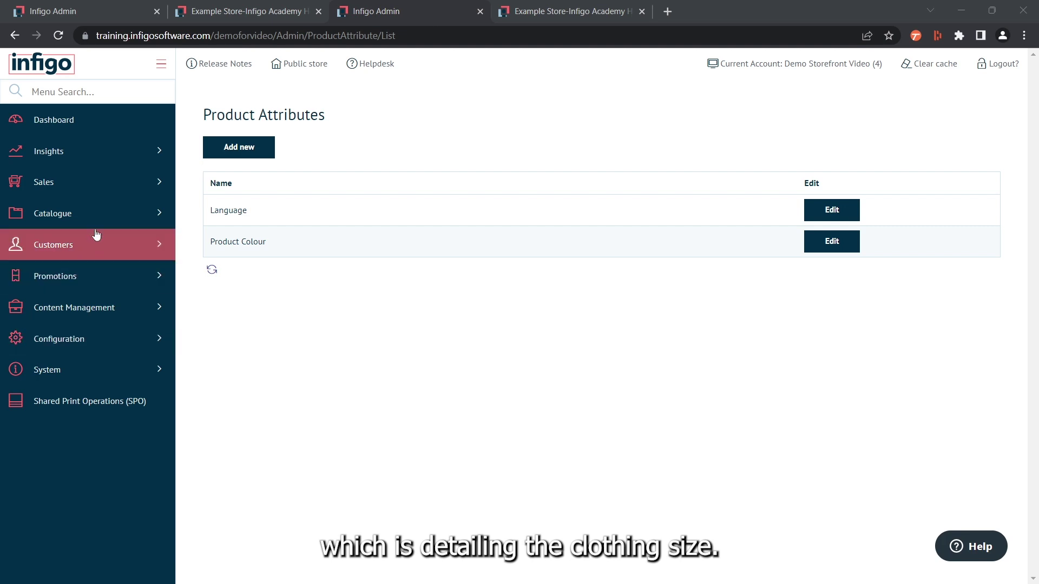
Start a new product attribute and name it Clothing Size.
left_click(240, 150)
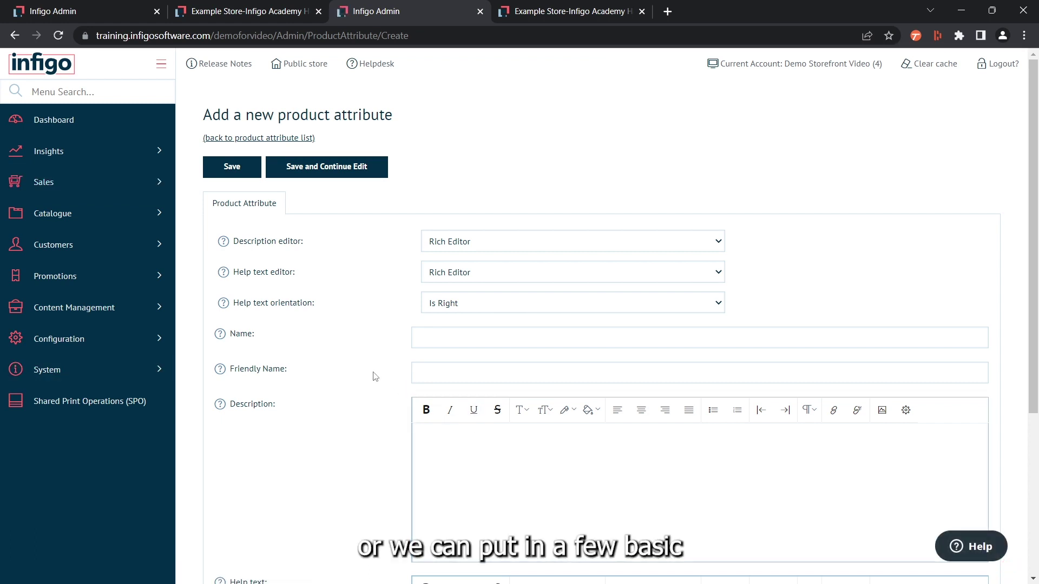
scroll(377, 376, "down", 3)
scroll(376, 378, "down", 2)
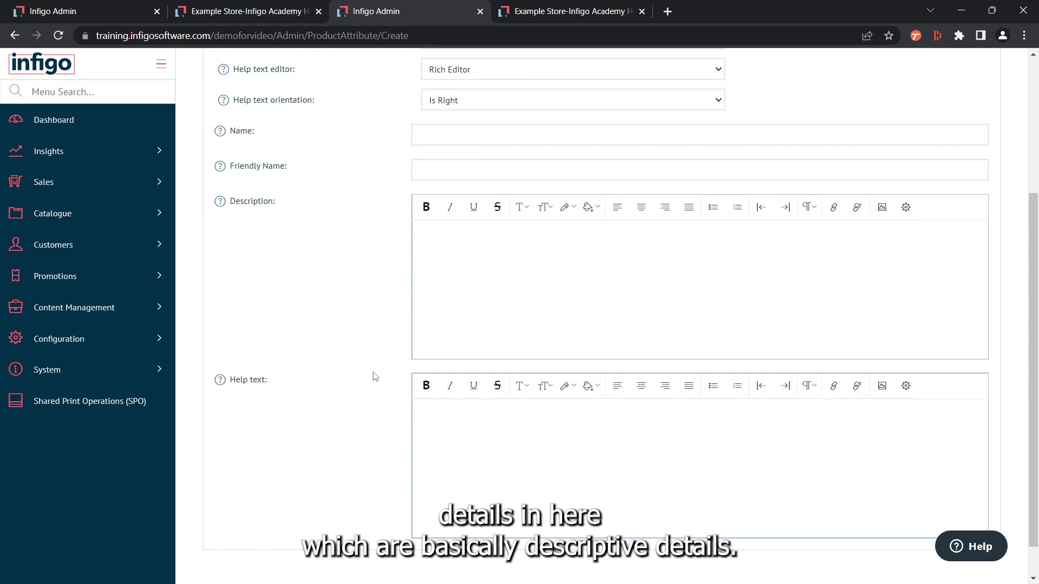
left_click(436, 134)
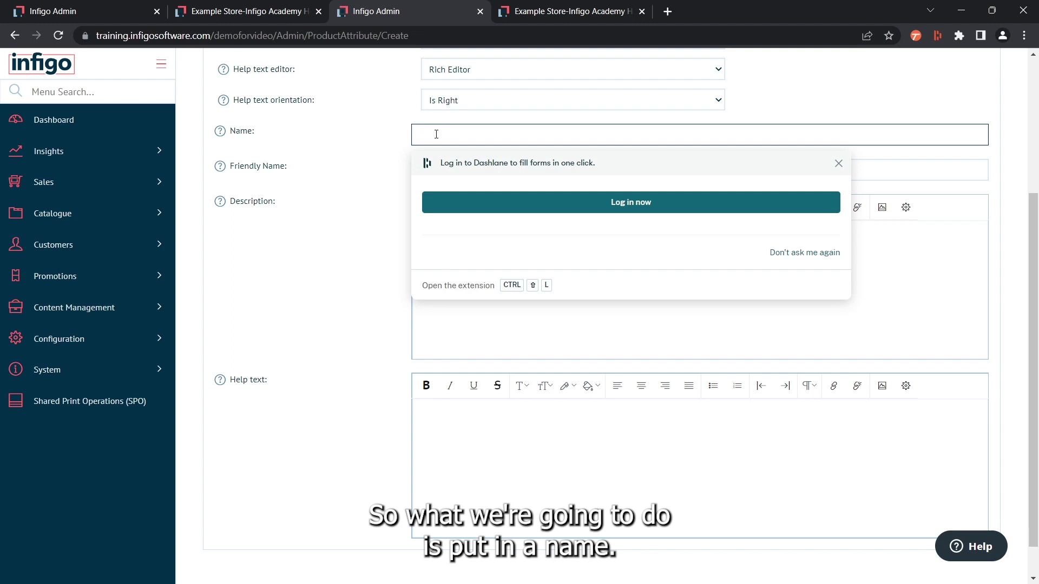
type("Clothing Size")
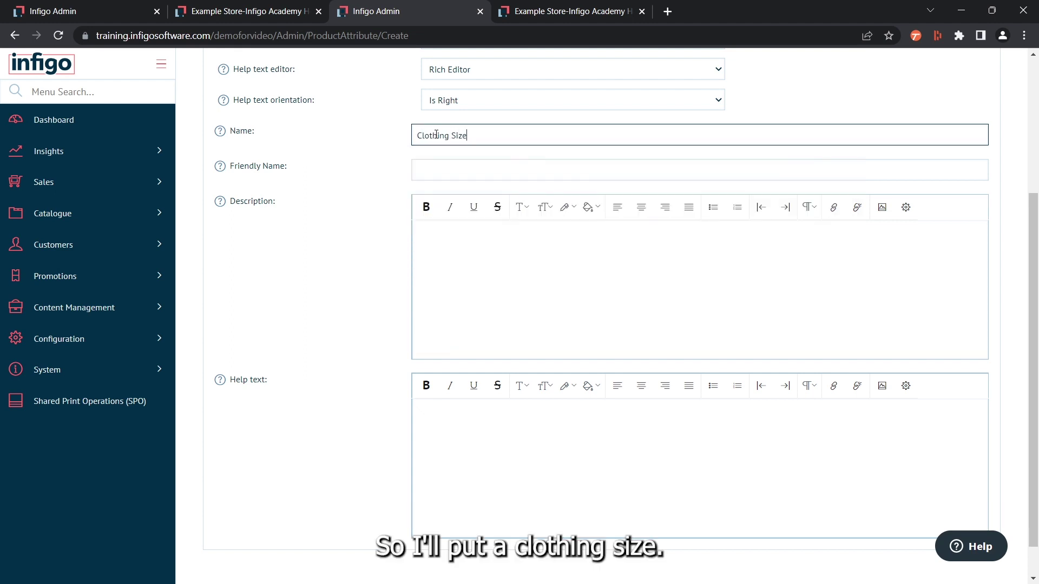
key("Tab")
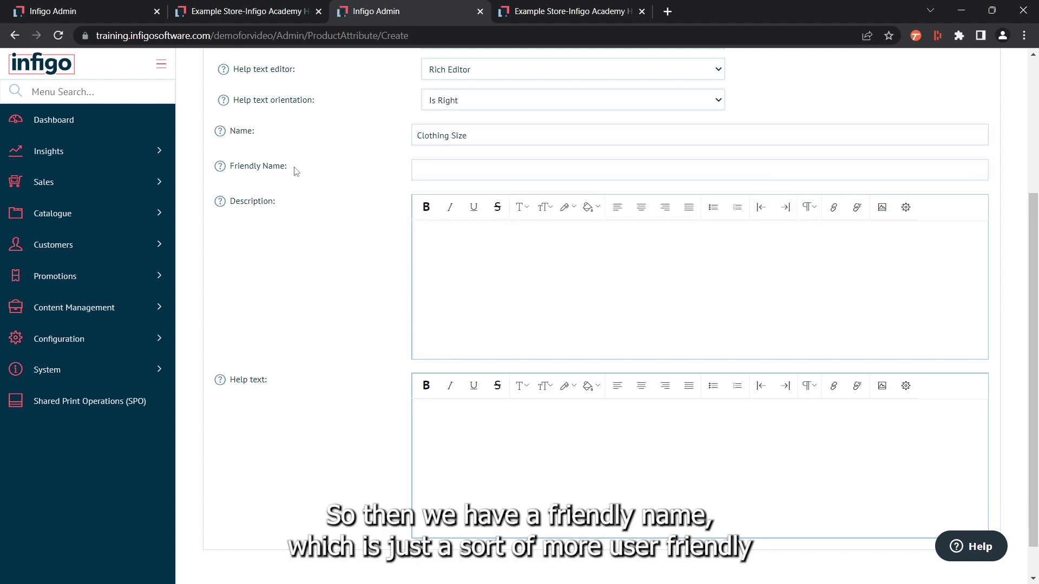
Give the Clothing Size attribute the friendly name Size and save it.
left_click(441, 167)
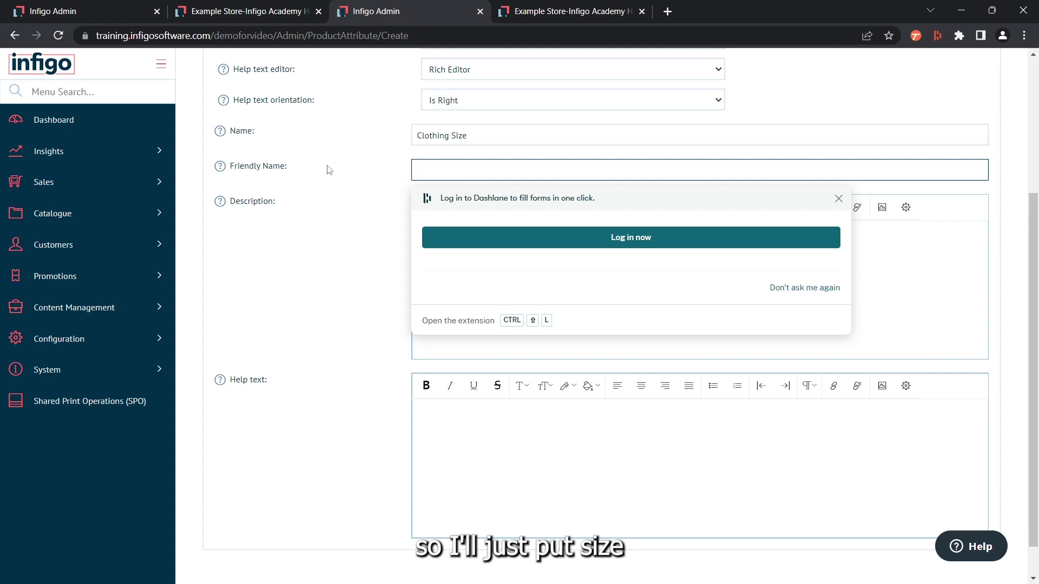
type("Size")
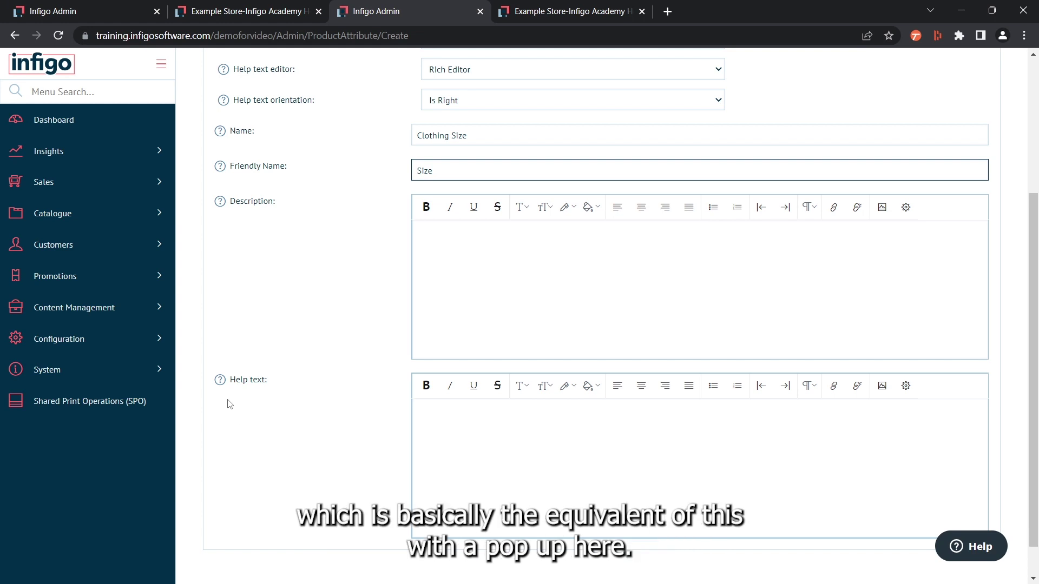
mouse_move(220, 382)
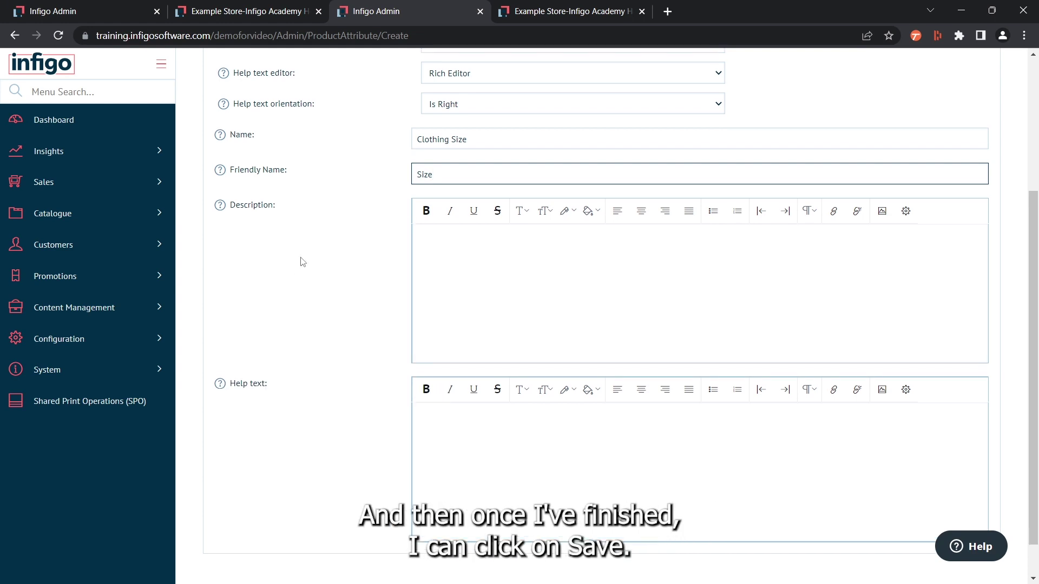
scroll(308, 281, "up", 4)
left_click(230, 172)
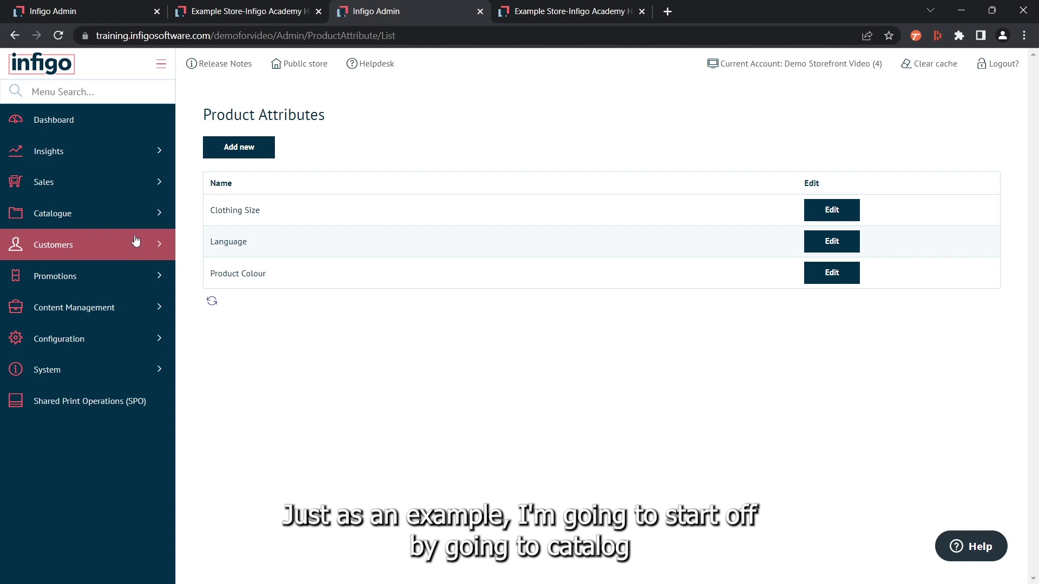
Open the predefined product attribute values and expand the Clothing Size attribute.
left_click(133, 219)
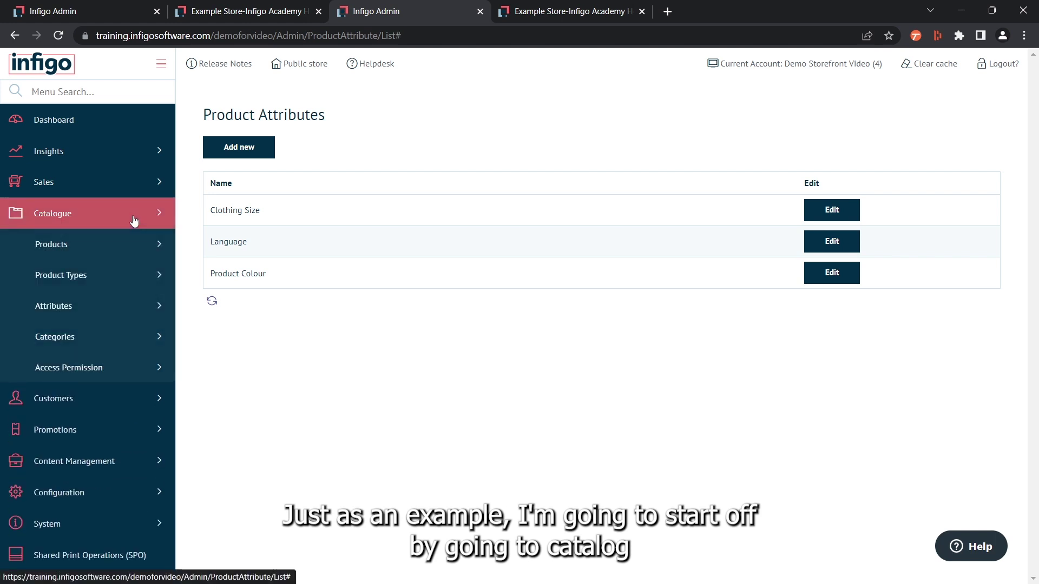
left_click(120, 315)
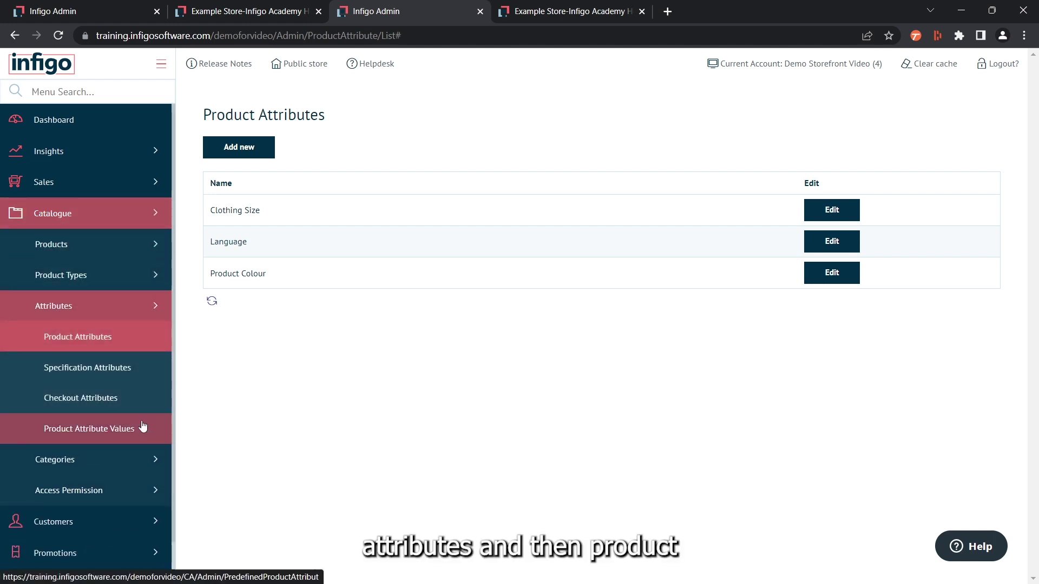
left_click(152, 436)
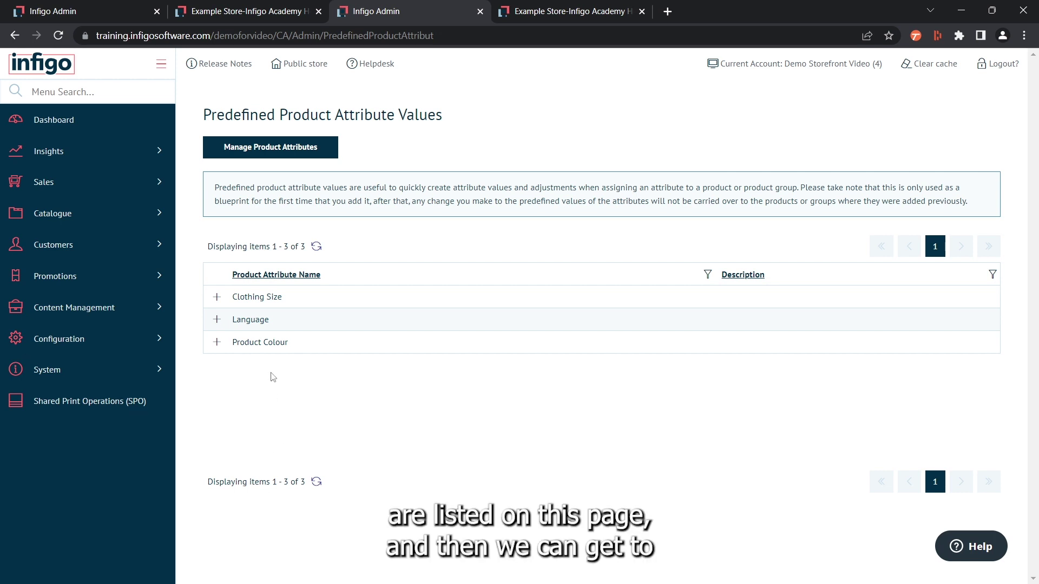
left_click(216, 300)
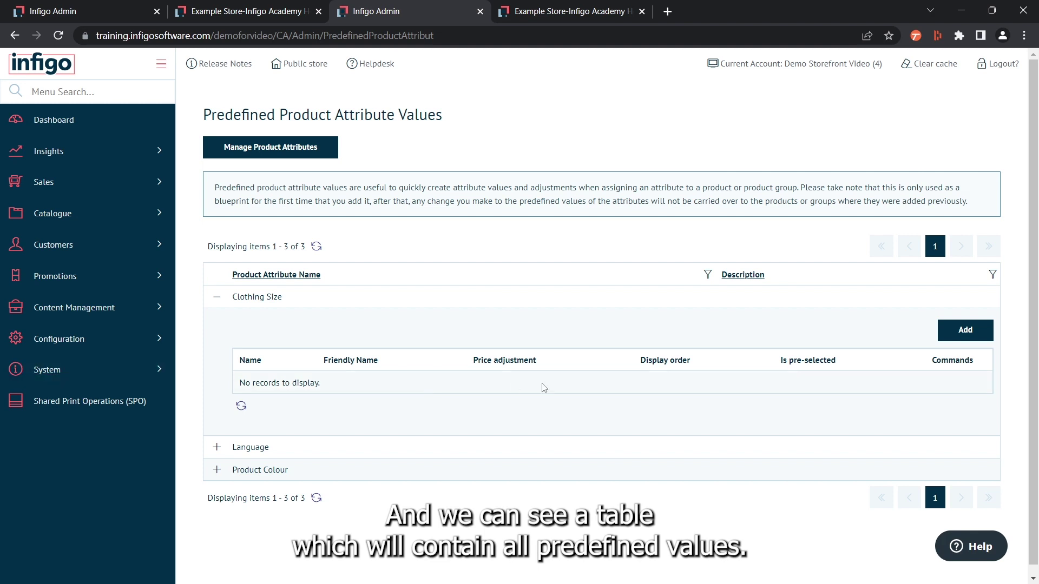
Add a predefined value to Clothing Size with the name Small and the friendly name S.
left_click(964, 332)
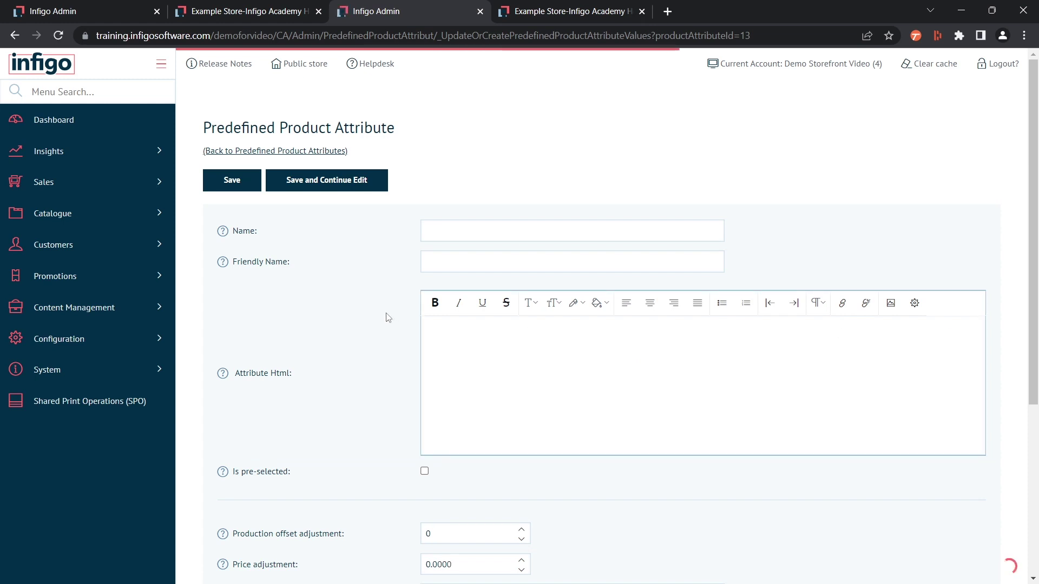
scroll(367, 309, "down", 1)
scroll(367, 310, "up", 1)
left_click(474, 227)
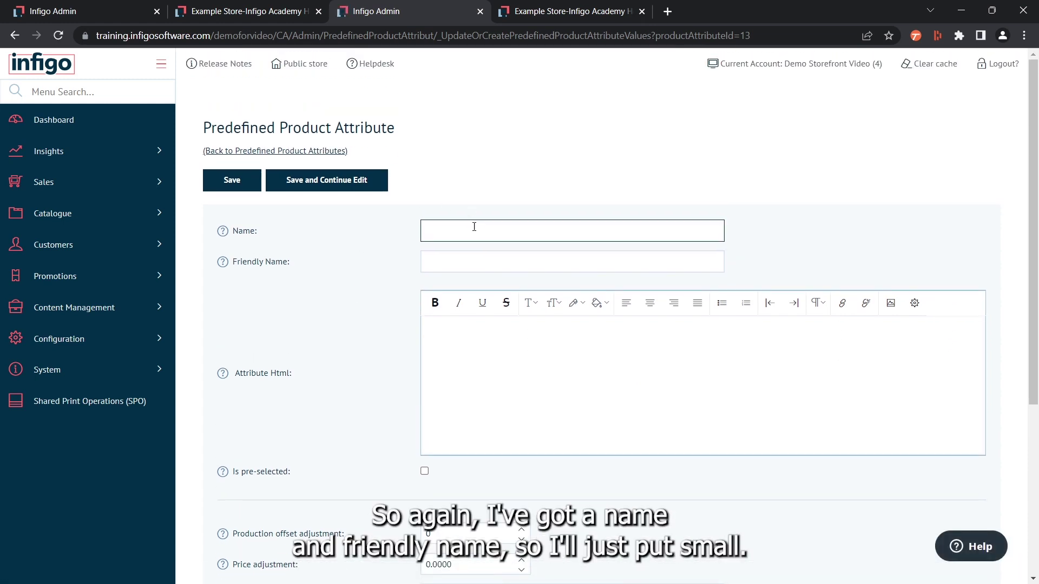
type("Small")
key("Tab")
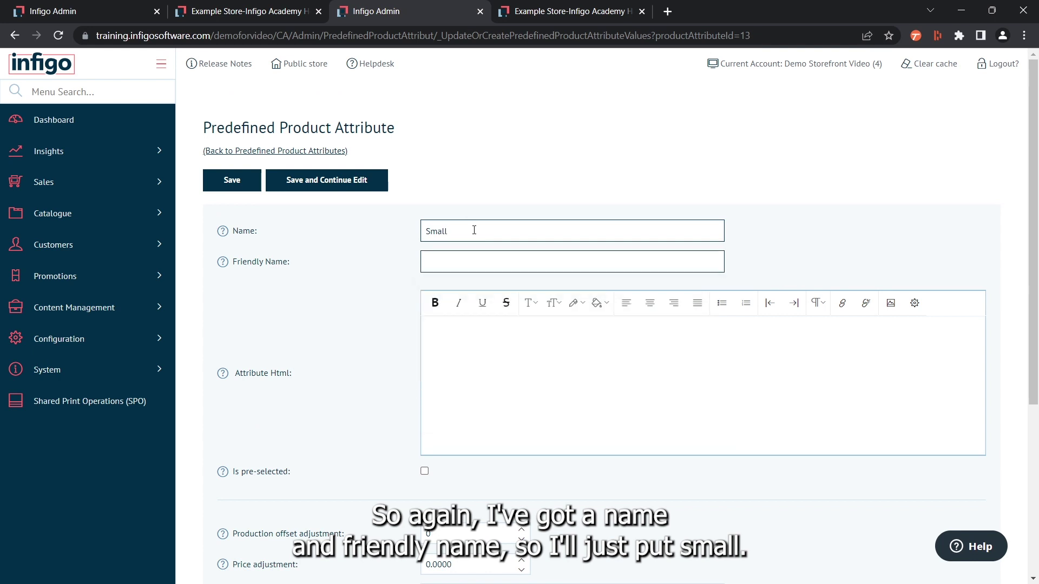
type("S")
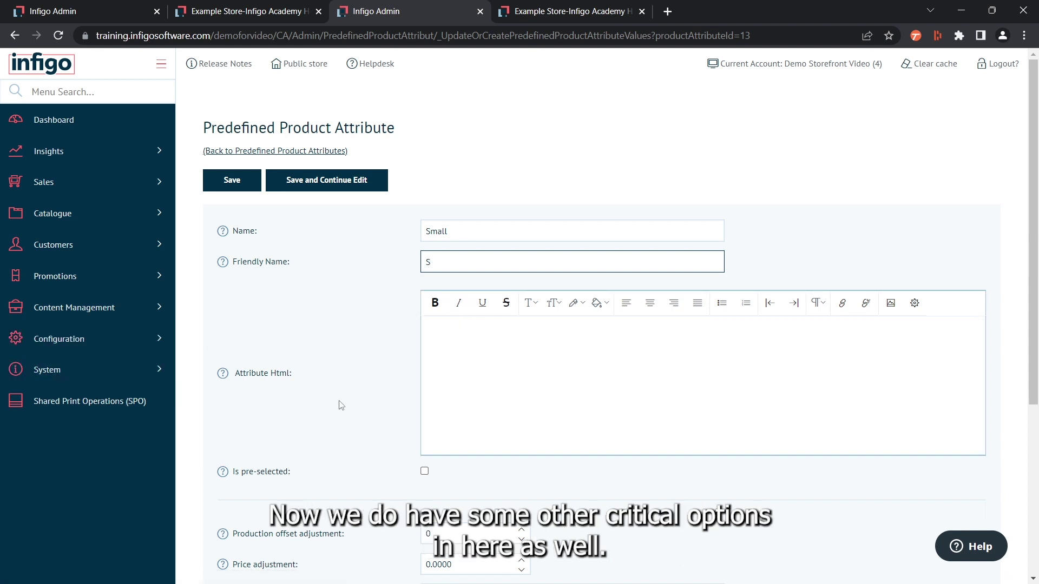
Try an absolute price adjustment of 2 on the Small value, and clear it again.
scroll(340, 406, "down", 4)
scroll(339, 405, "down", 2)
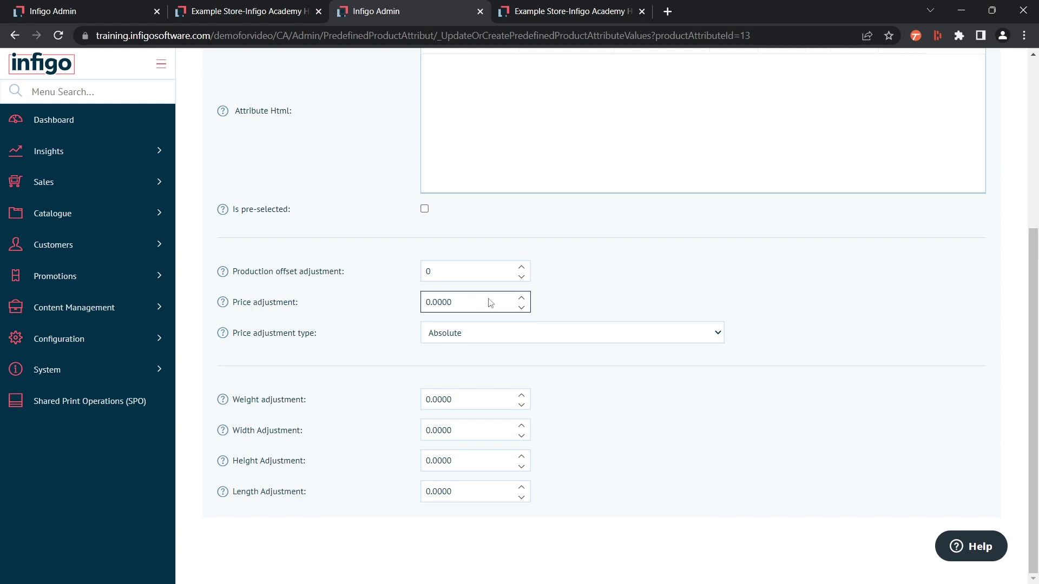
left_click(458, 334)
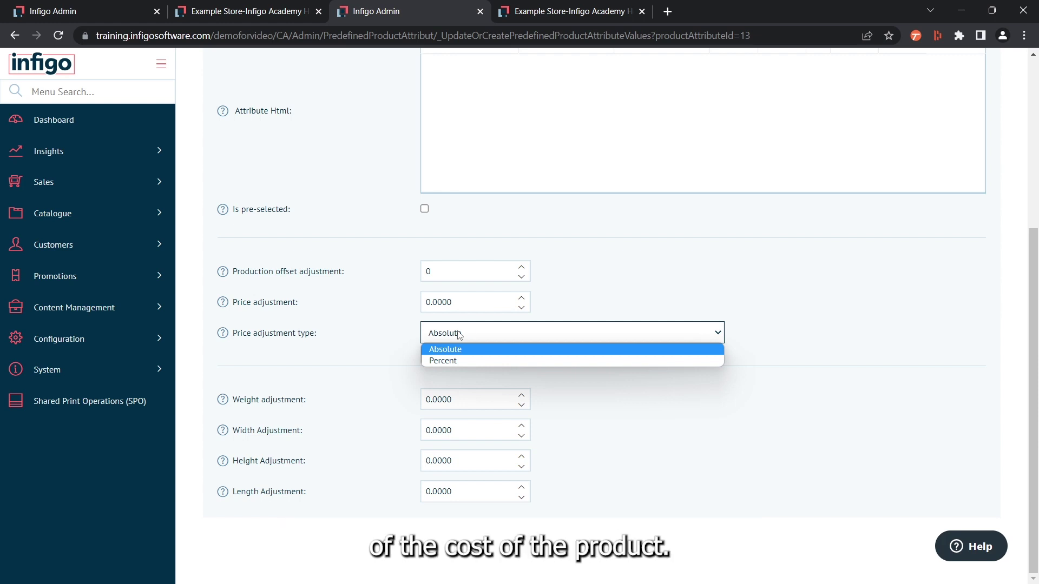
left_click(458, 334)
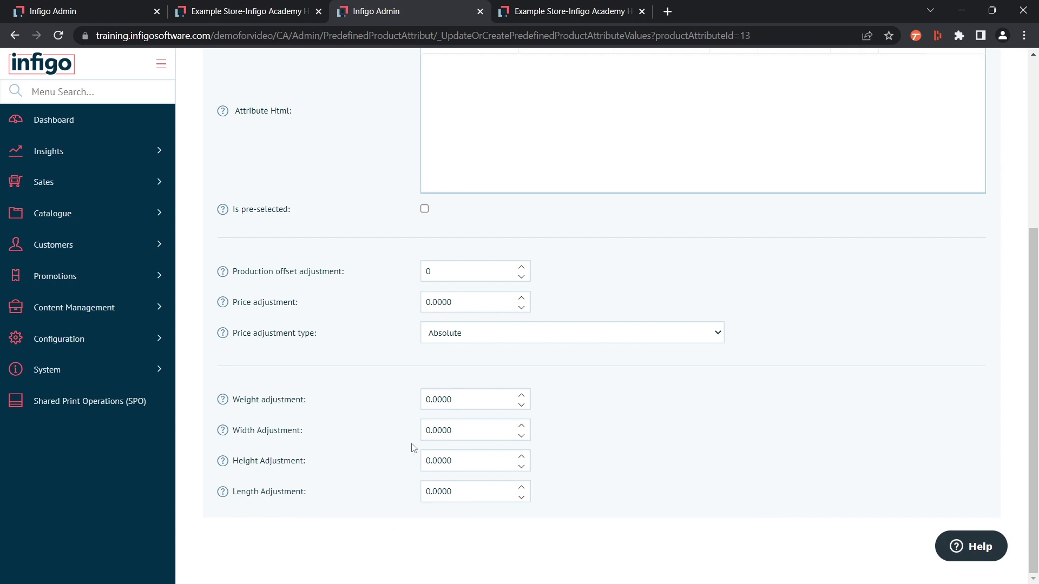
left_click(472, 299)
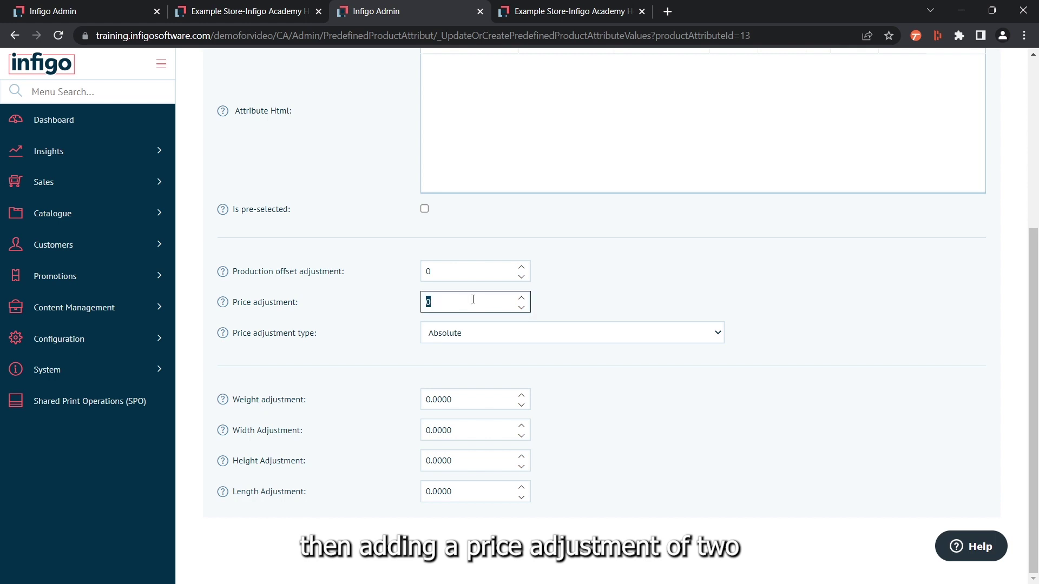
type("2")
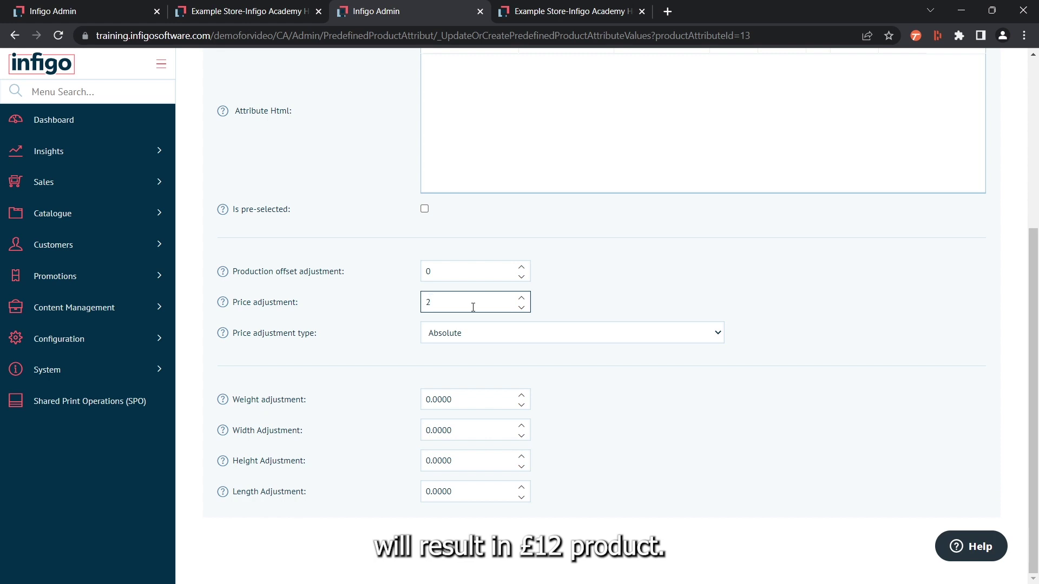
left_click(350, 320)
left_click(462, 314)
key("BackSpace")
left_click(385, 313)
Save the predefined value Small for the Clothing Size attribute.
scroll(396, 384, "up", 5)
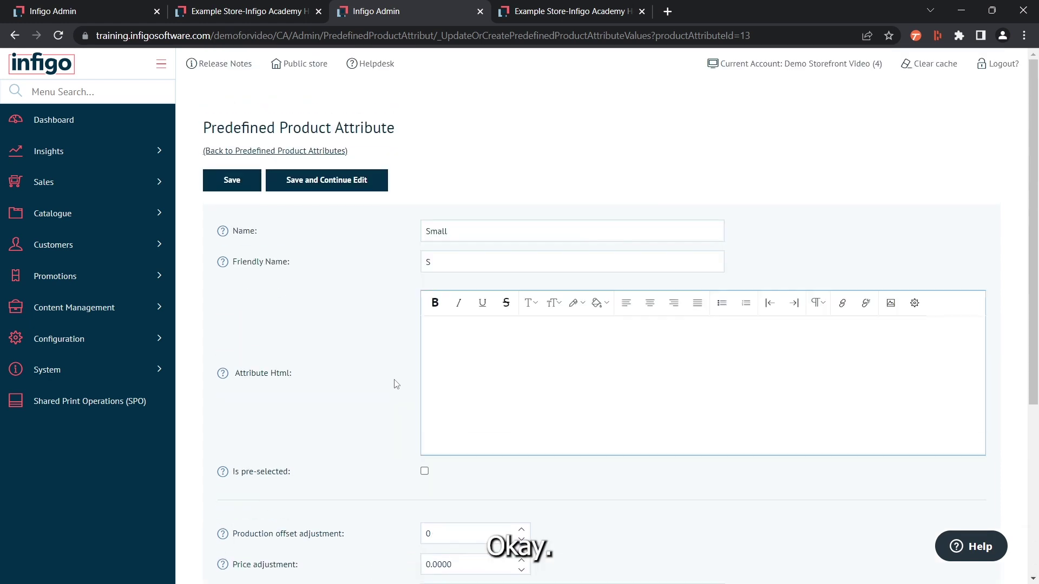
left_click(244, 189)
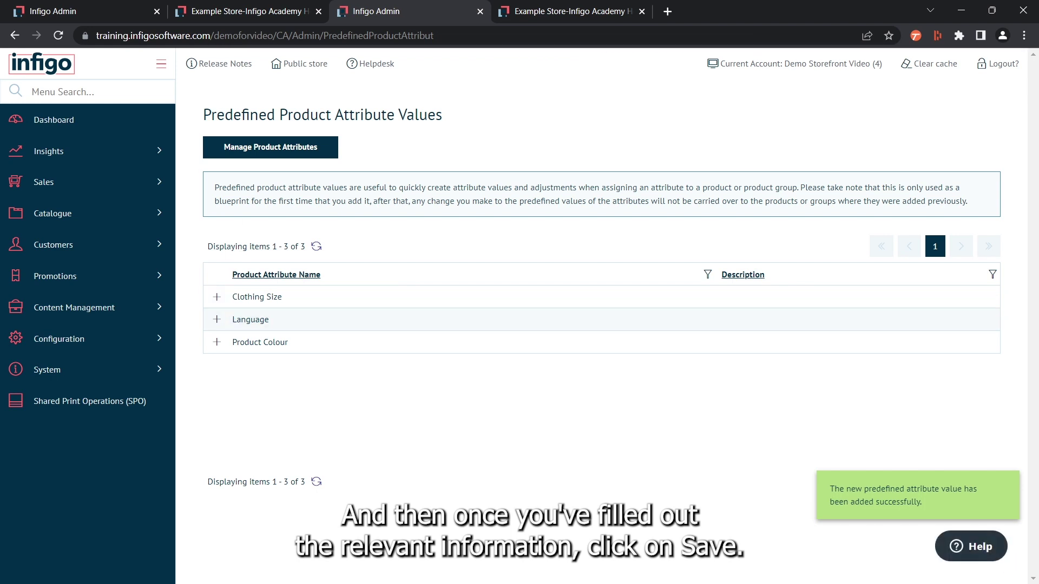
Add and save a predefined value for Clothing Size with the name Medium and the friendly name M.
left_click(217, 298)
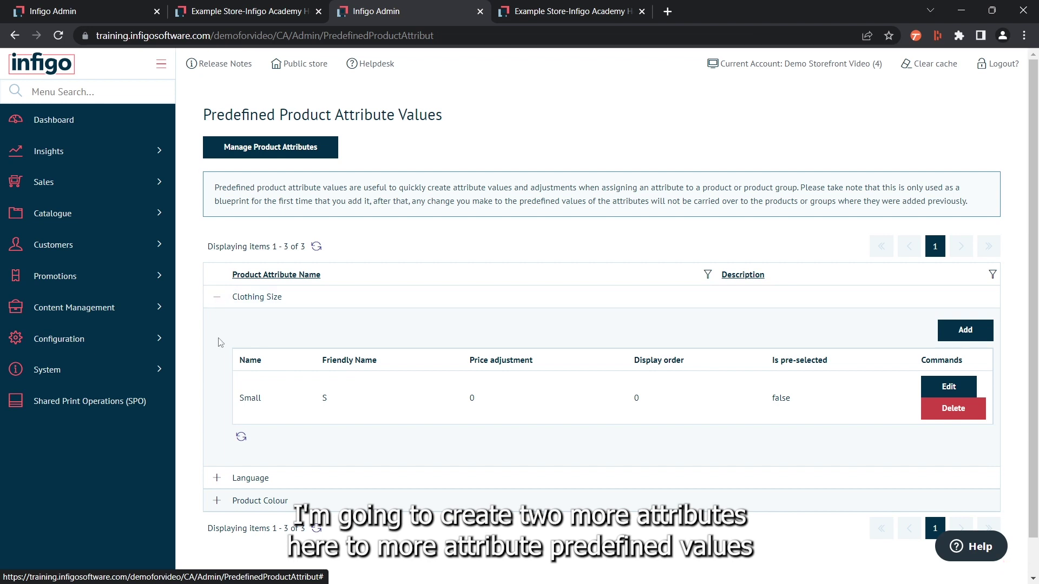
left_click(965, 331)
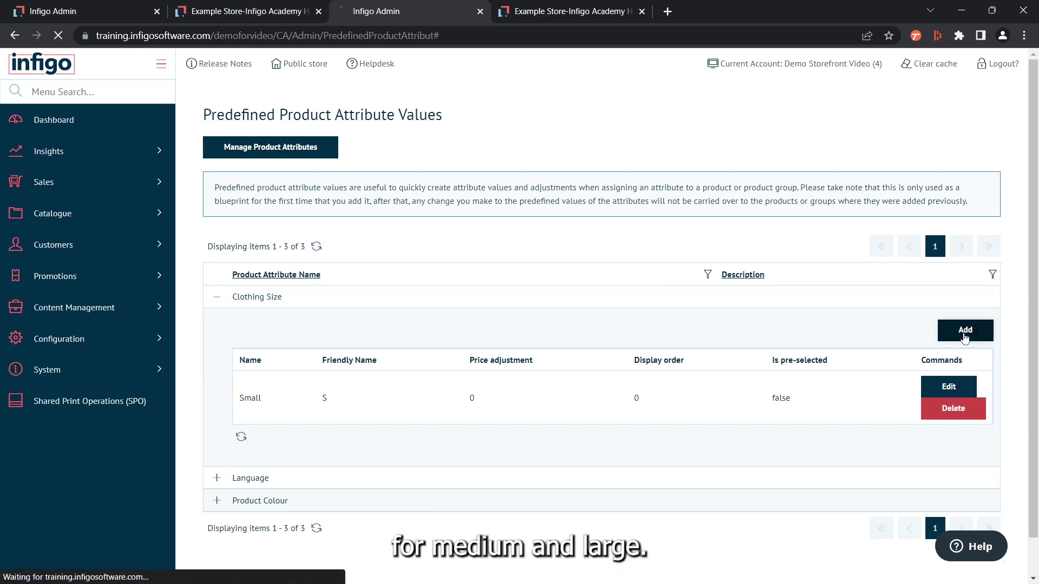
left_click(451, 230)
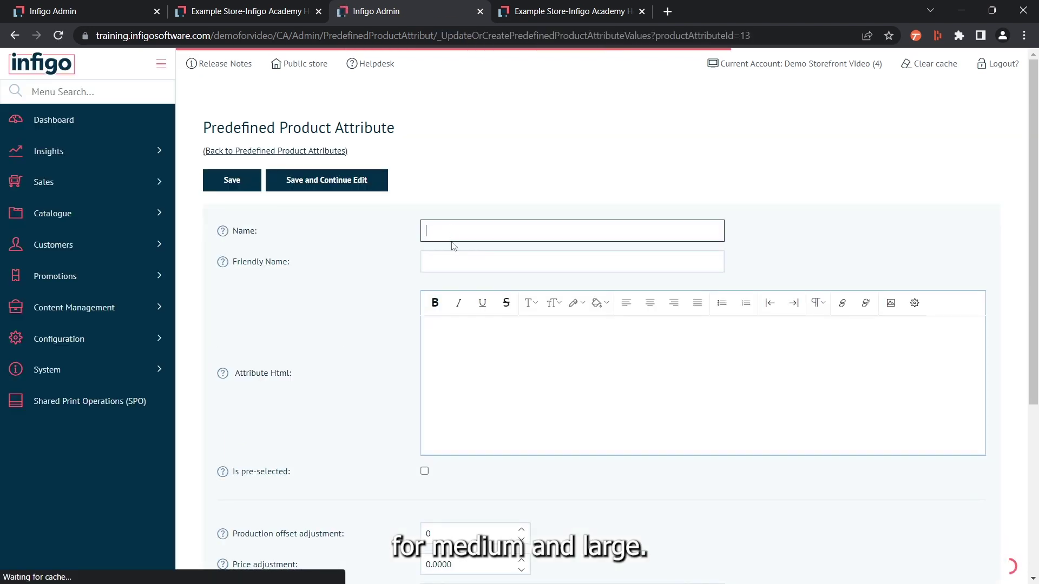
type("Medium")
key("Tab")
type("M")
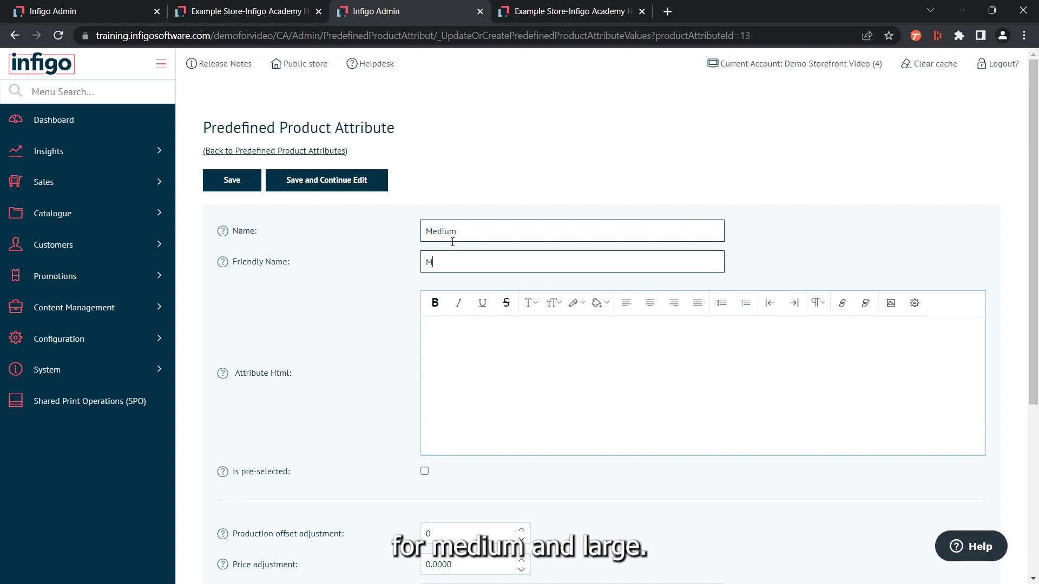
left_click(237, 185)
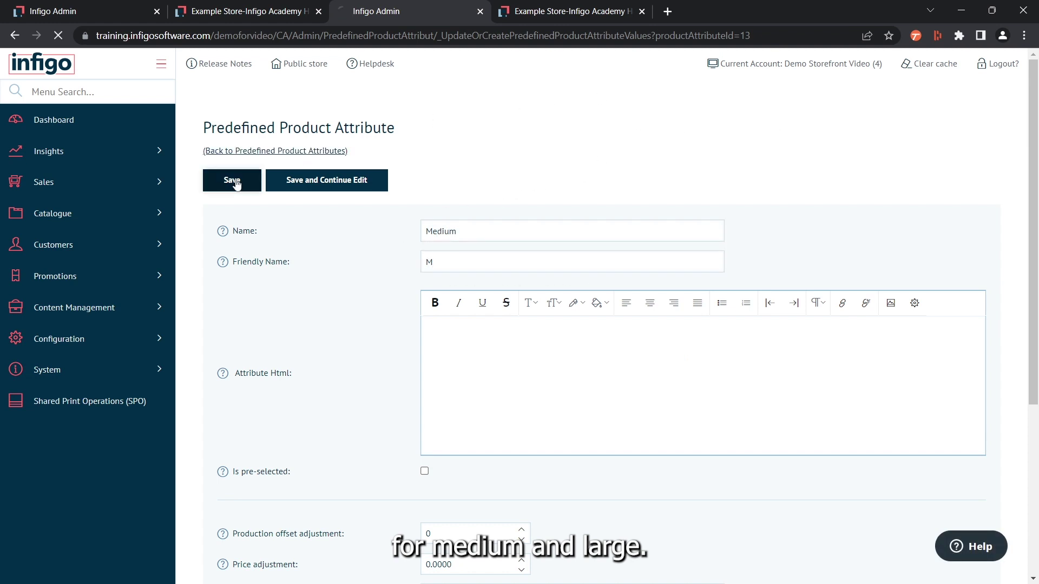
Add and save a predefined value for Clothing Size with the name Large and the friendly name L.
left_click(217, 302)
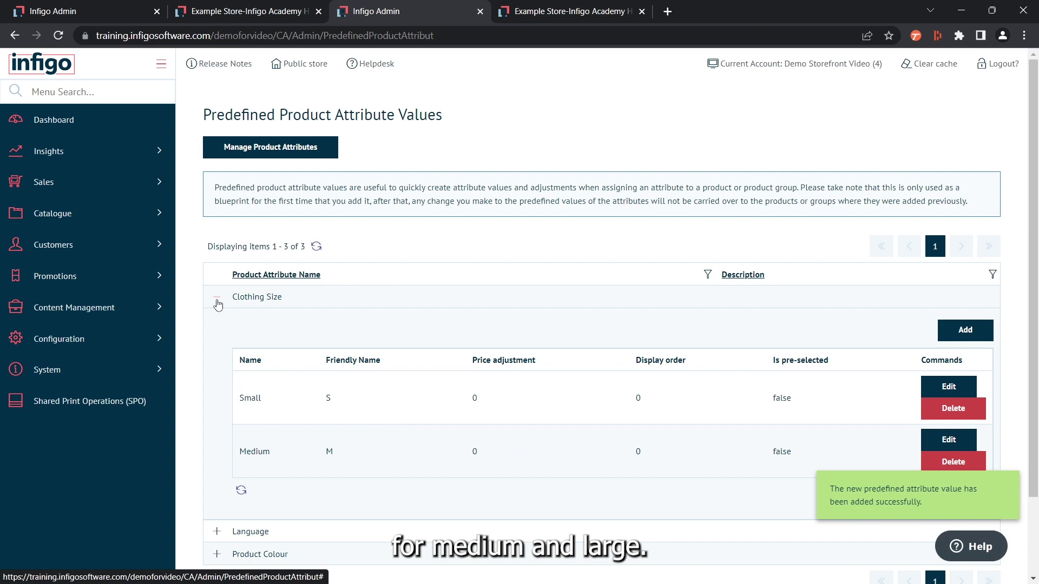
left_click(964, 342)
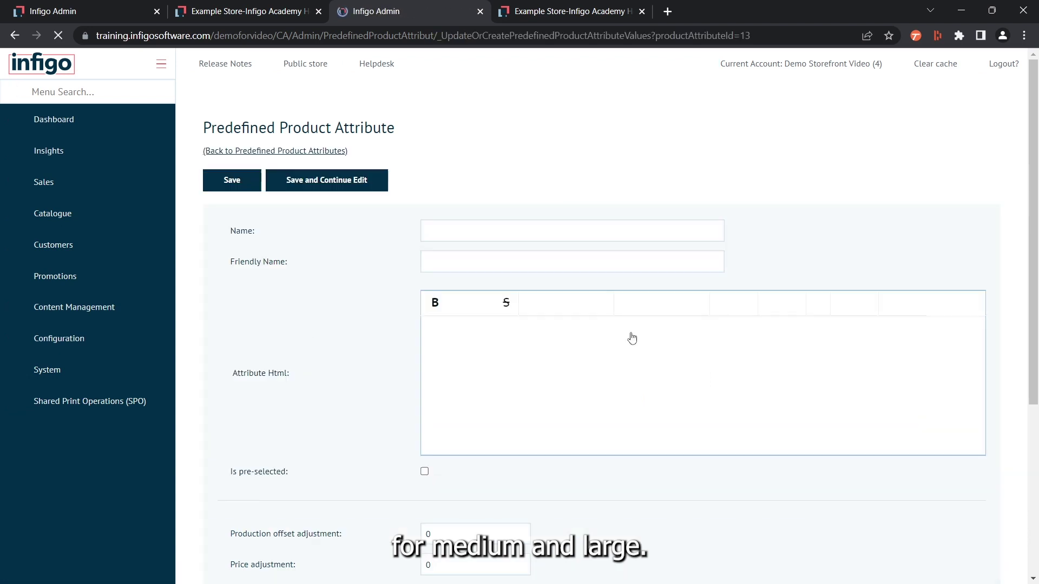
left_click(453, 236)
type("Large")
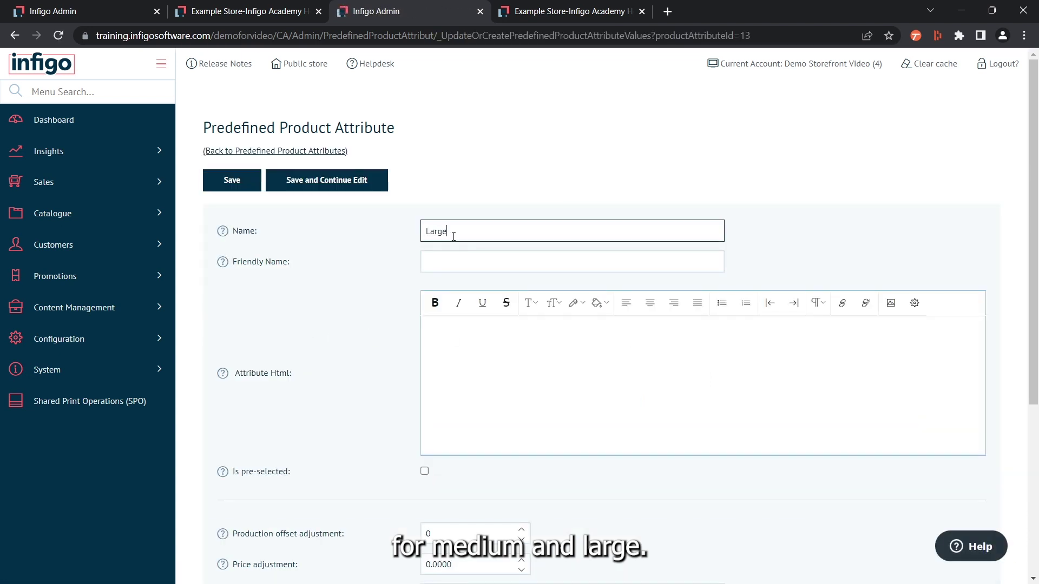
key("Tab")
type("L")
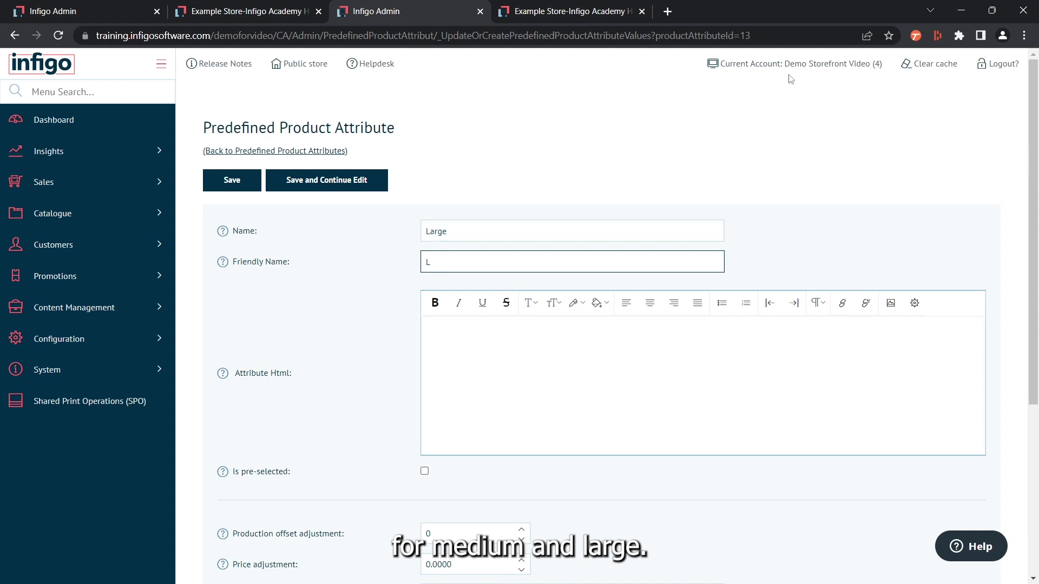
left_click(231, 180)
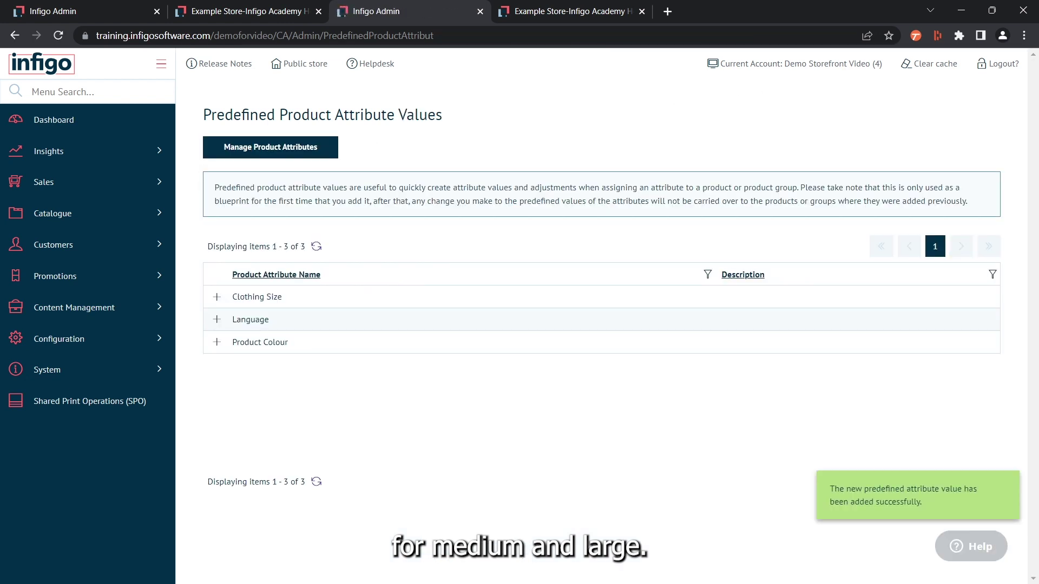
Expand the Clothing Size attribute and review its list of predefined values.
left_click(216, 296)
scroll(211, 310, "down", 3)
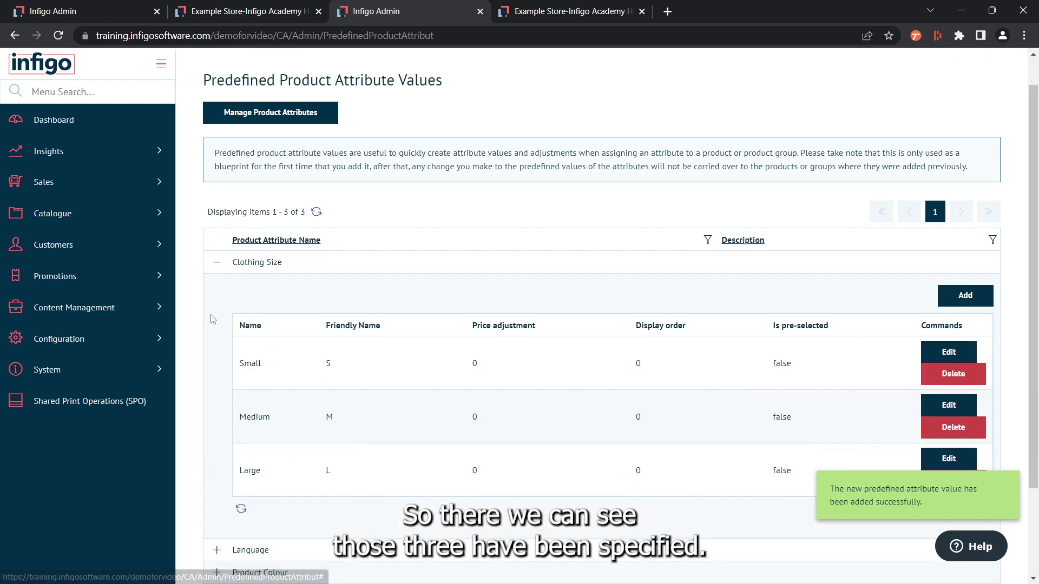
scroll(211, 310, "up", 1)
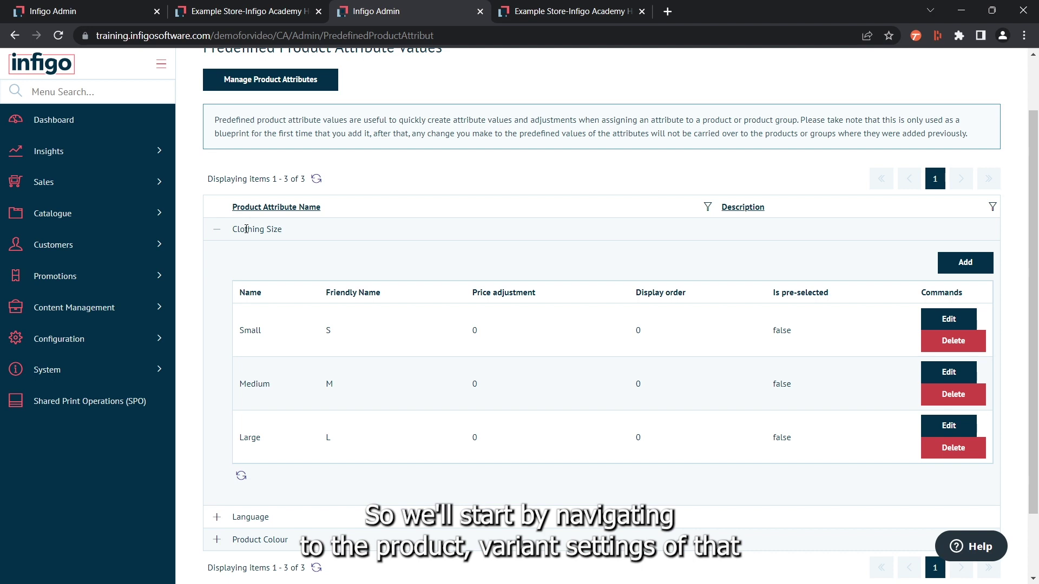
scroll(247, 238, "up", 2)
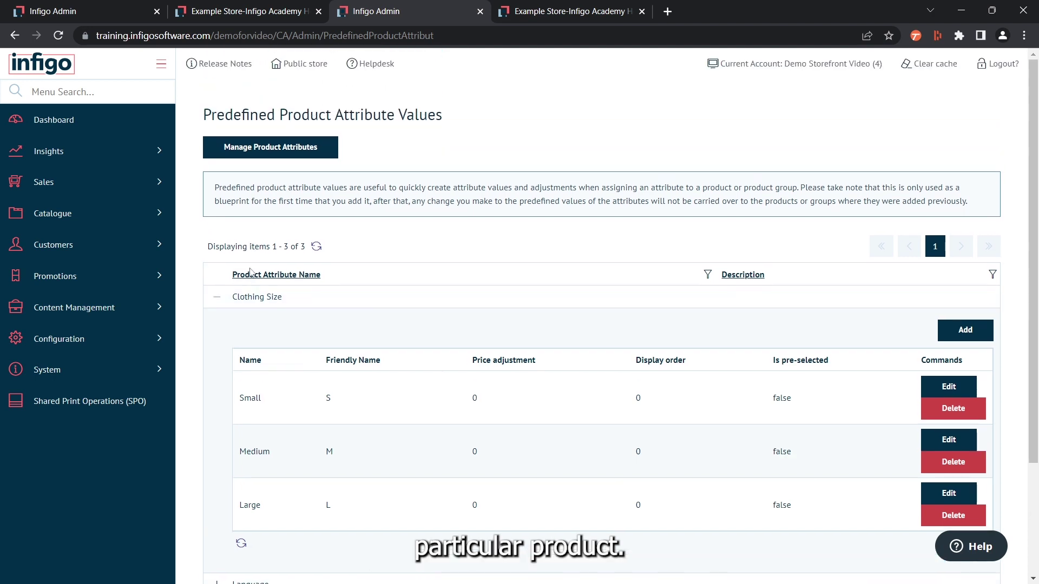
Find the Infigo Academy Hoodie in Product Management and open its product variant for editing.
left_click(49, 220)
left_click(91, 246)
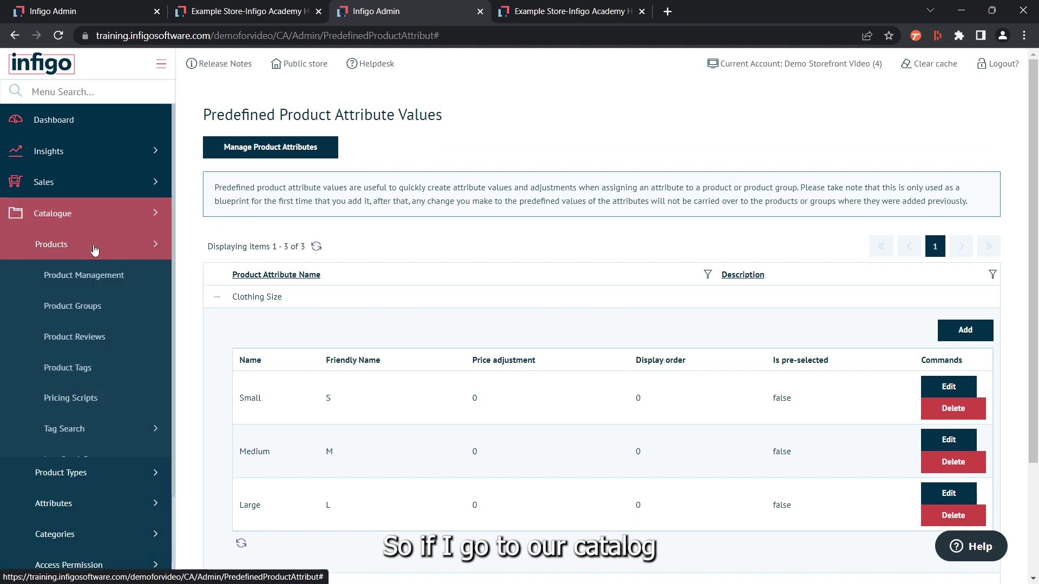
left_click(110, 279)
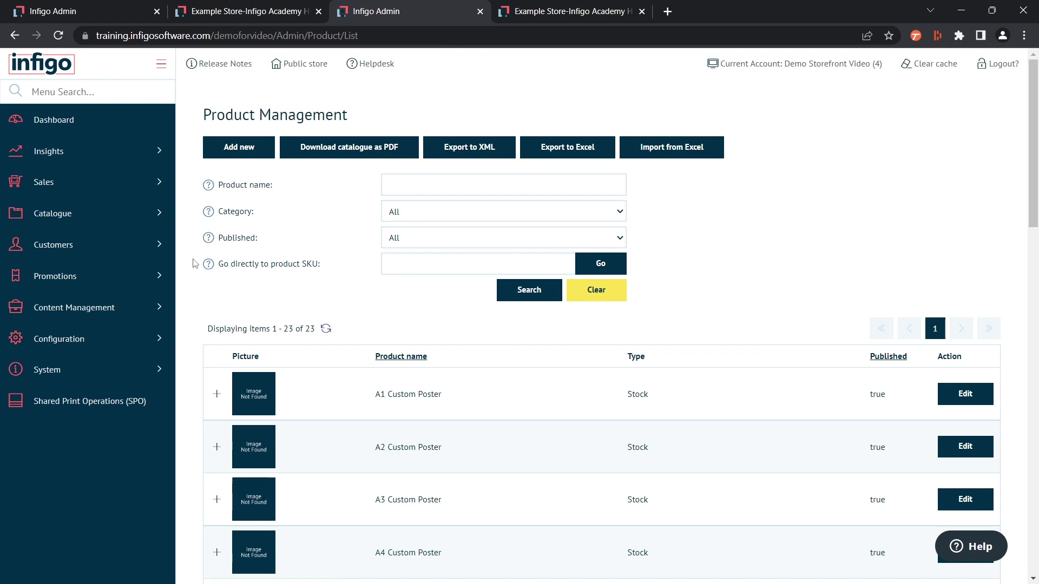
scroll(195, 263, "down", 6)
scroll(194, 263, "down", 11)
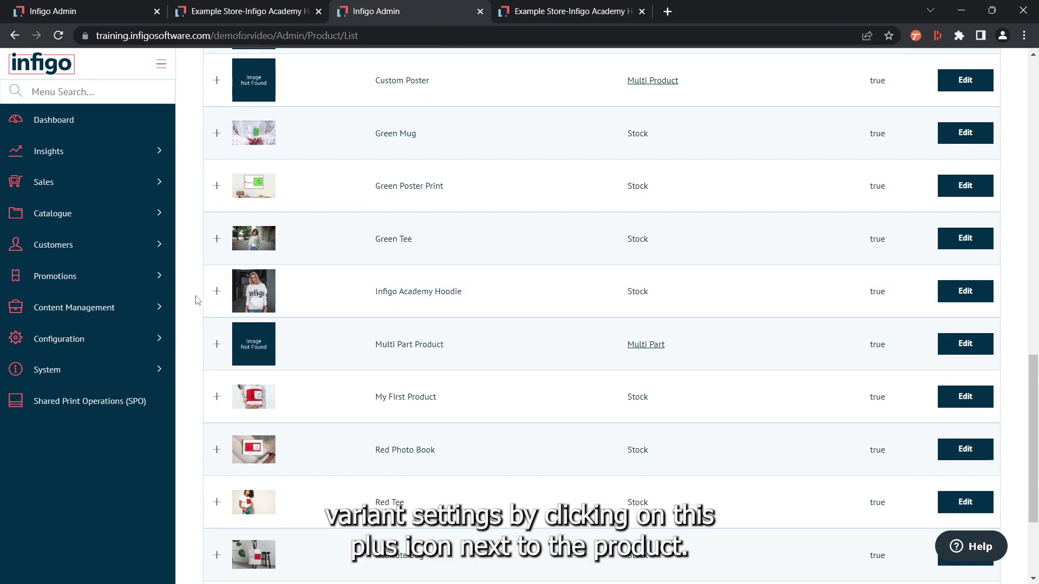
left_click(216, 292)
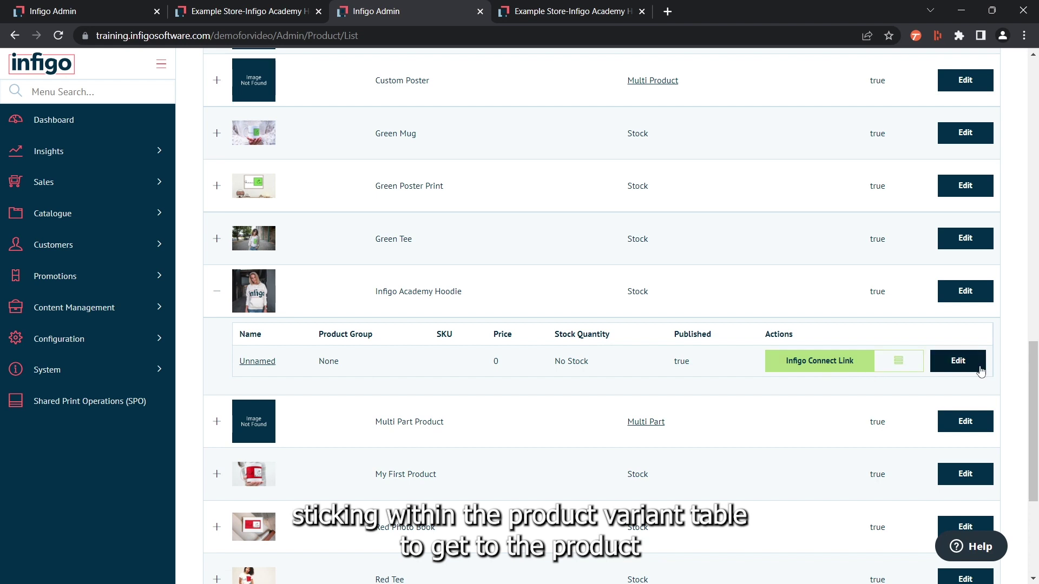
left_click(959, 361)
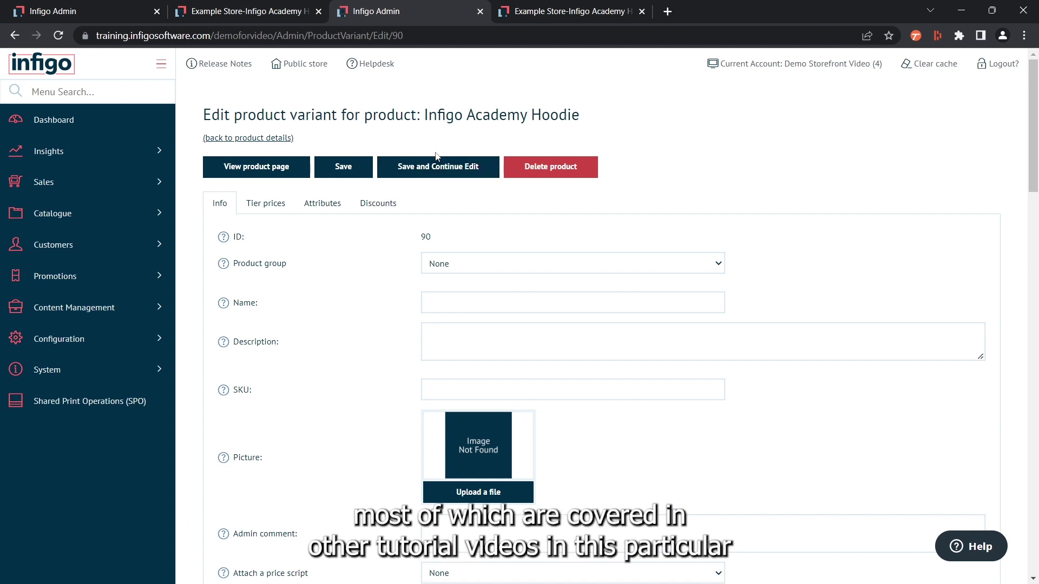
Start a new attribute record on the hoodie variant and choose Clothing Size as its attribute.
left_click(322, 215)
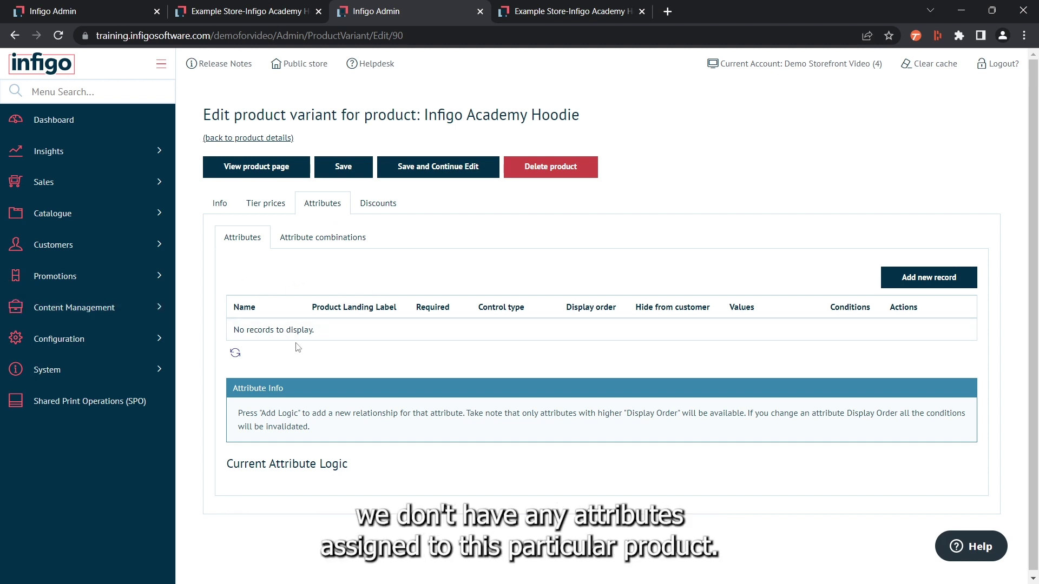
left_click(910, 281)
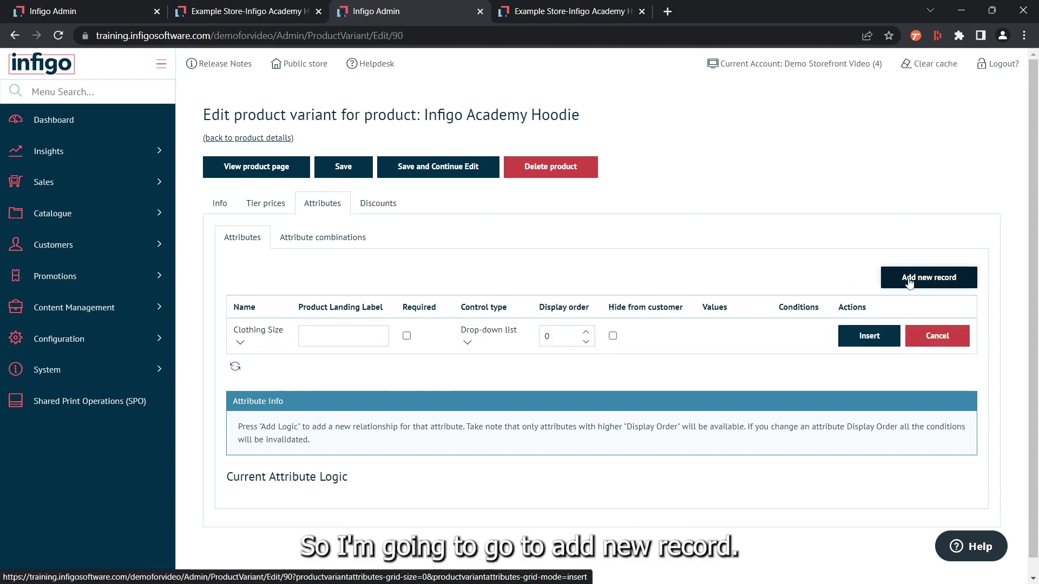
left_click(241, 345)
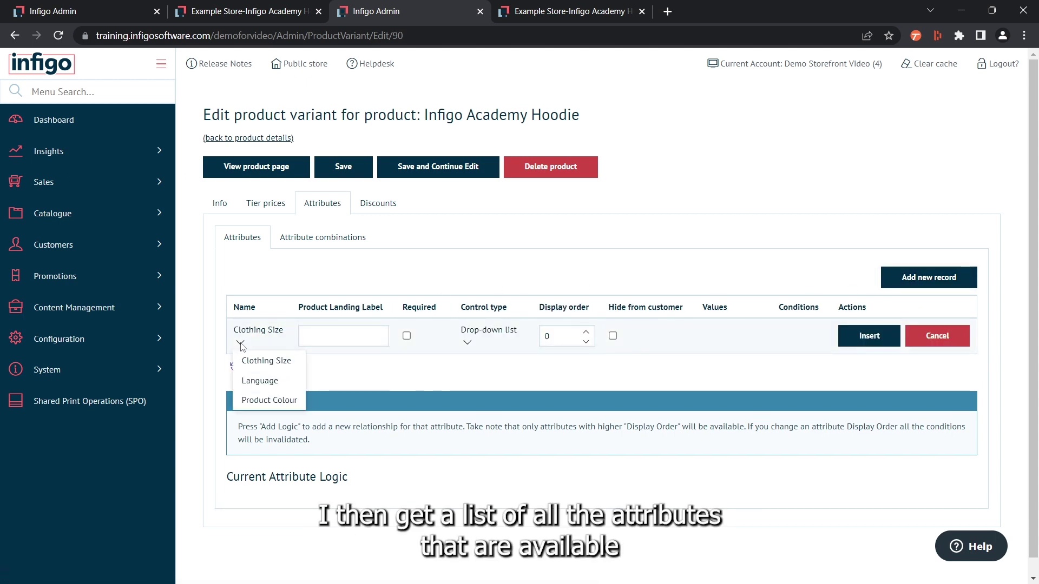
left_click(262, 362)
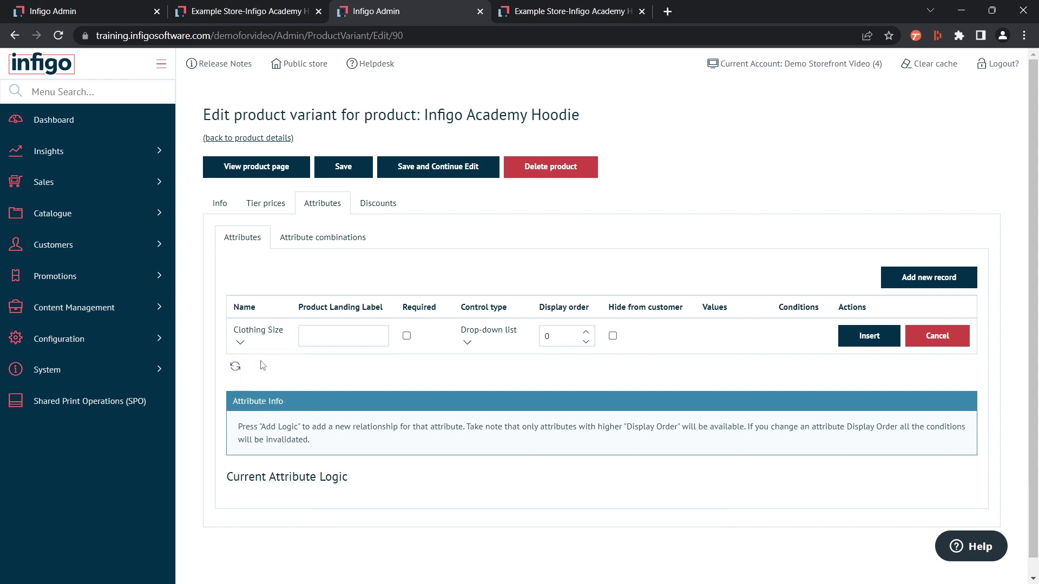
Give the Clothing Size record the product landing label "Select Size", checking the example storefront, and make it required.
left_click(318, 341)
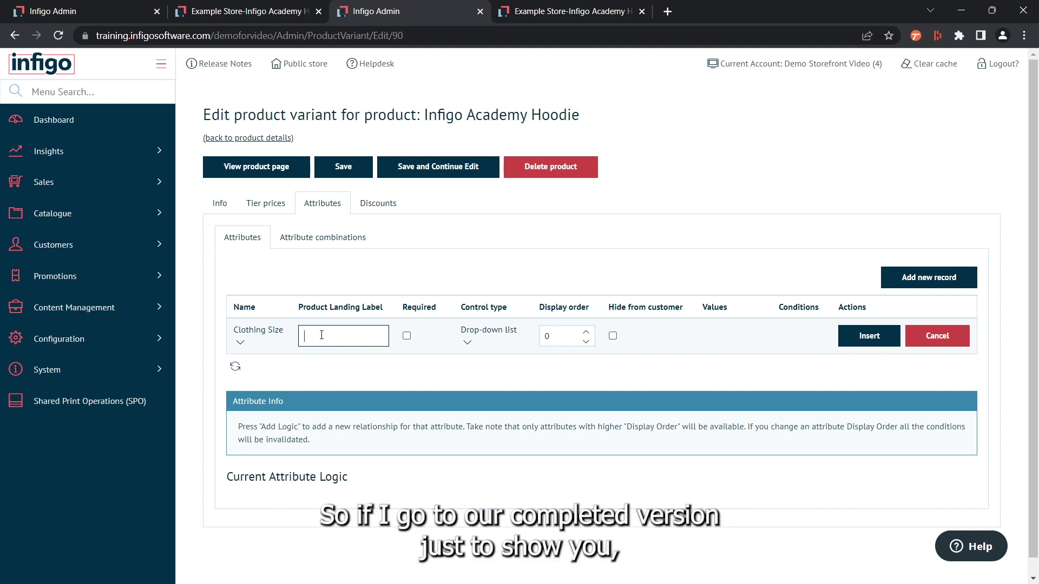
left_click(254, 11)
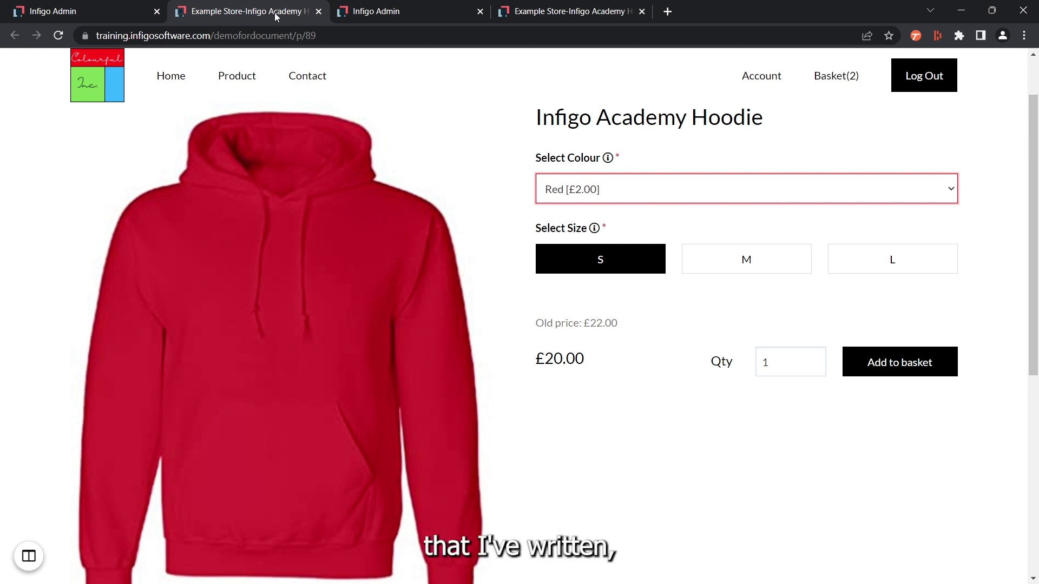
left_click(357, 11)
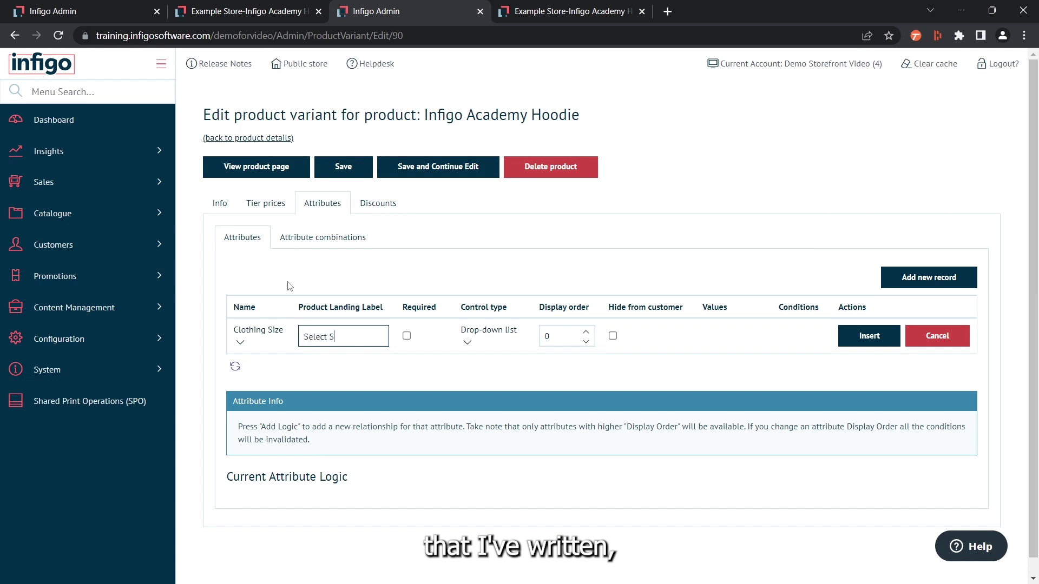
left_click(407, 336)
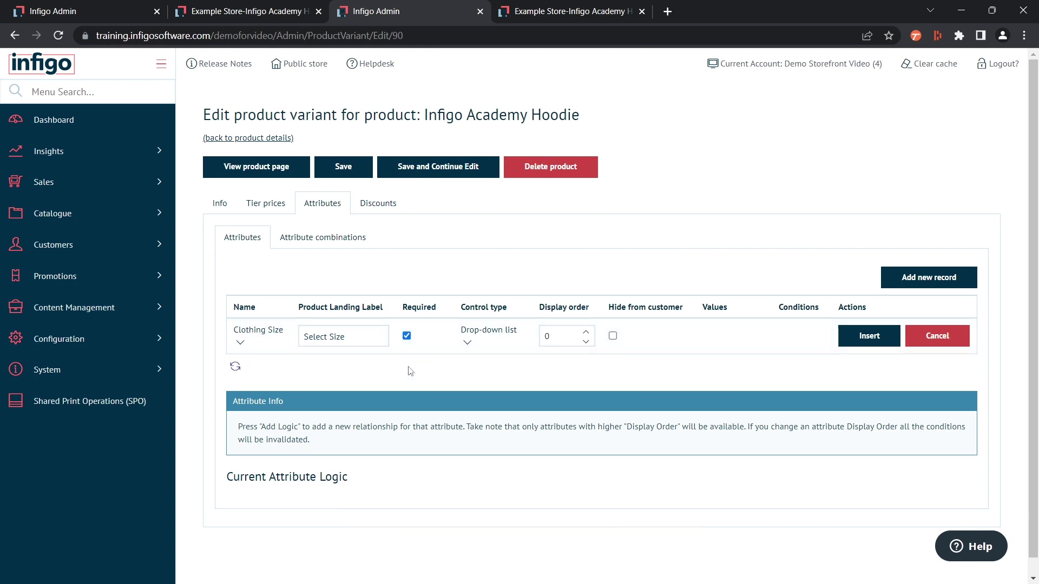
Set the Clothing Size control type to Radio button list and insert the attribute record.
left_click(467, 343)
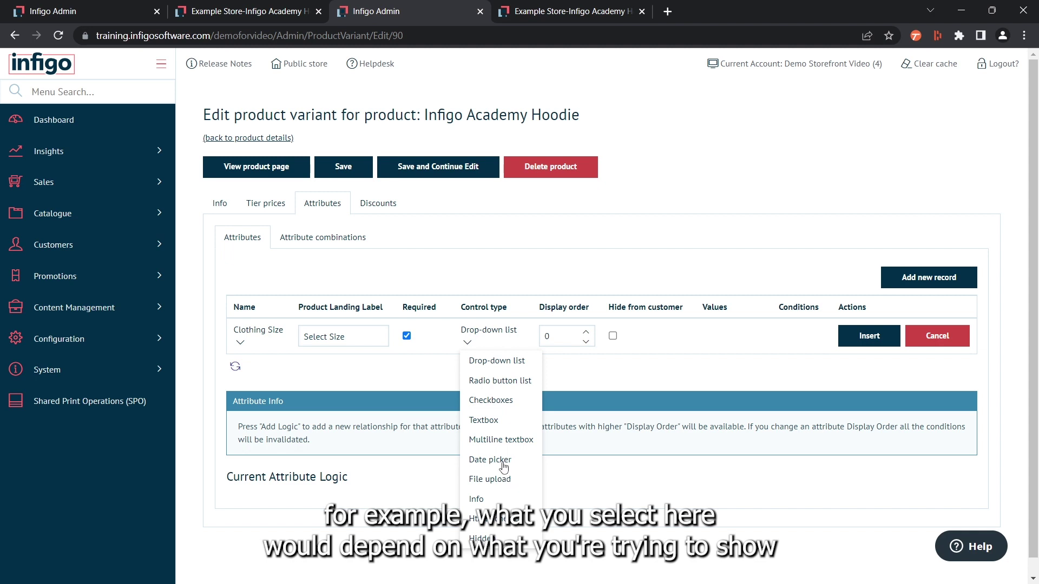
left_click(431, 380)
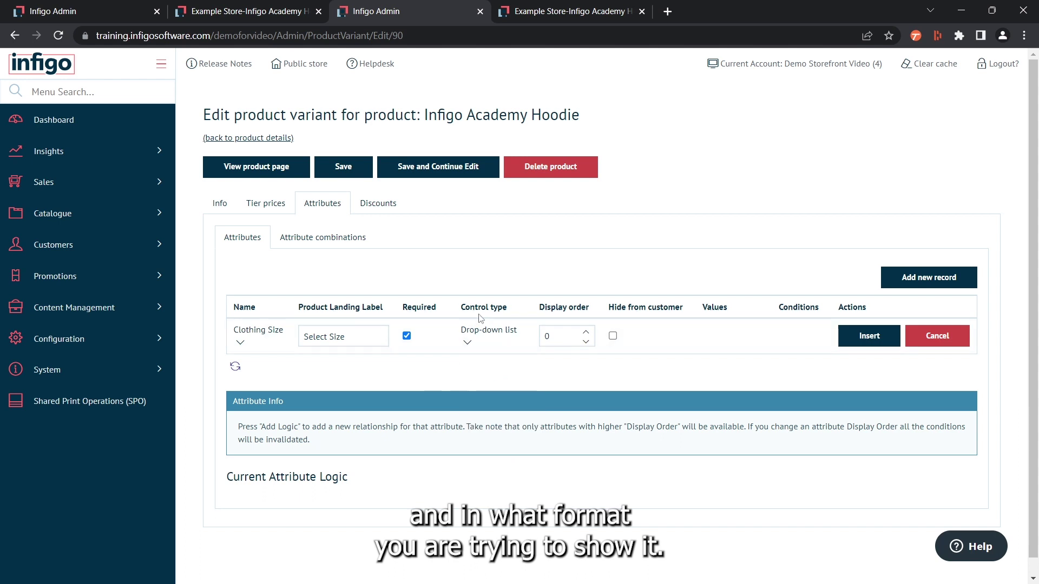
left_click(469, 344)
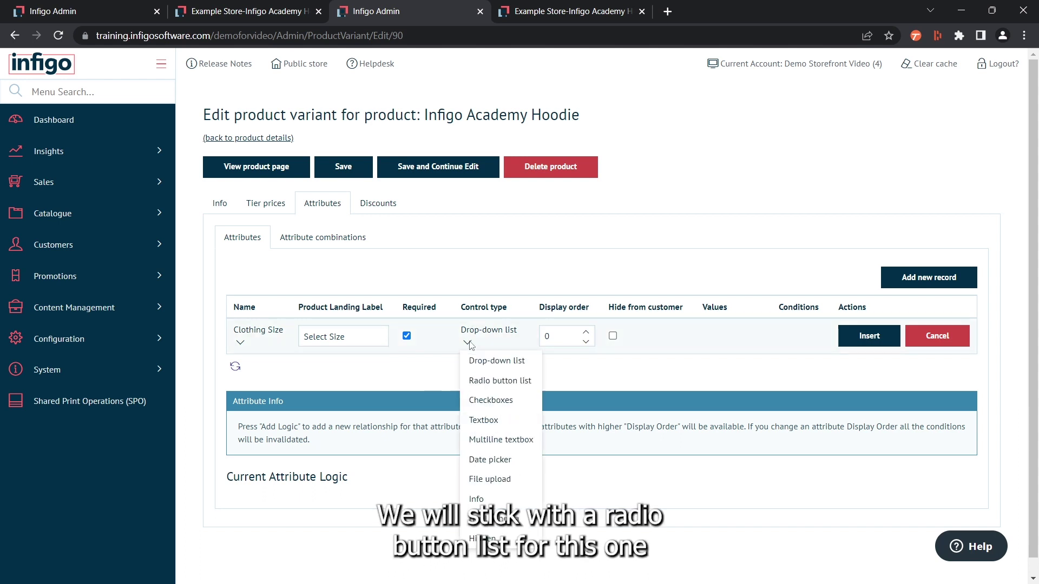
left_click(476, 382)
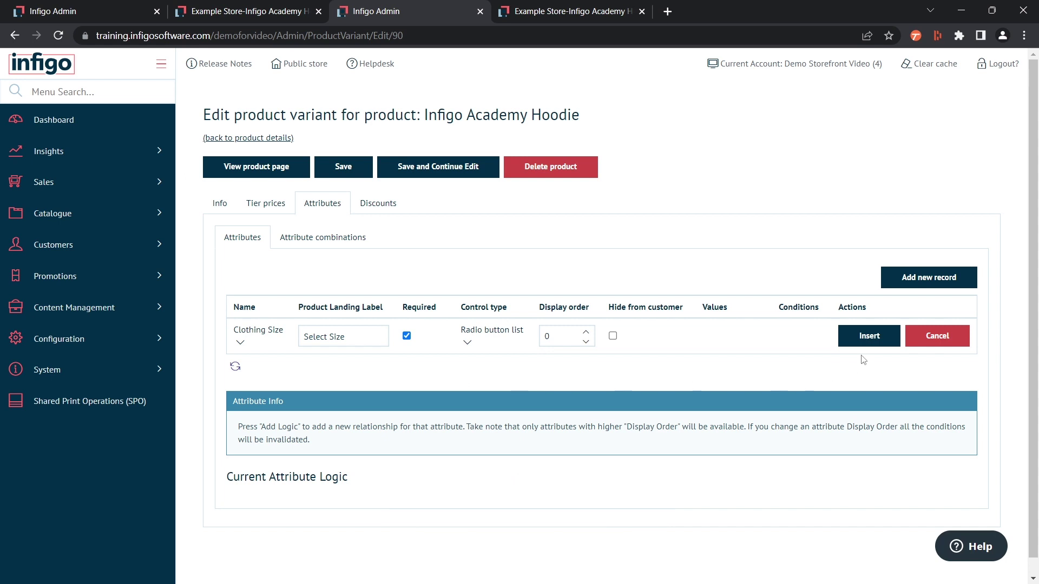
left_click(870, 336)
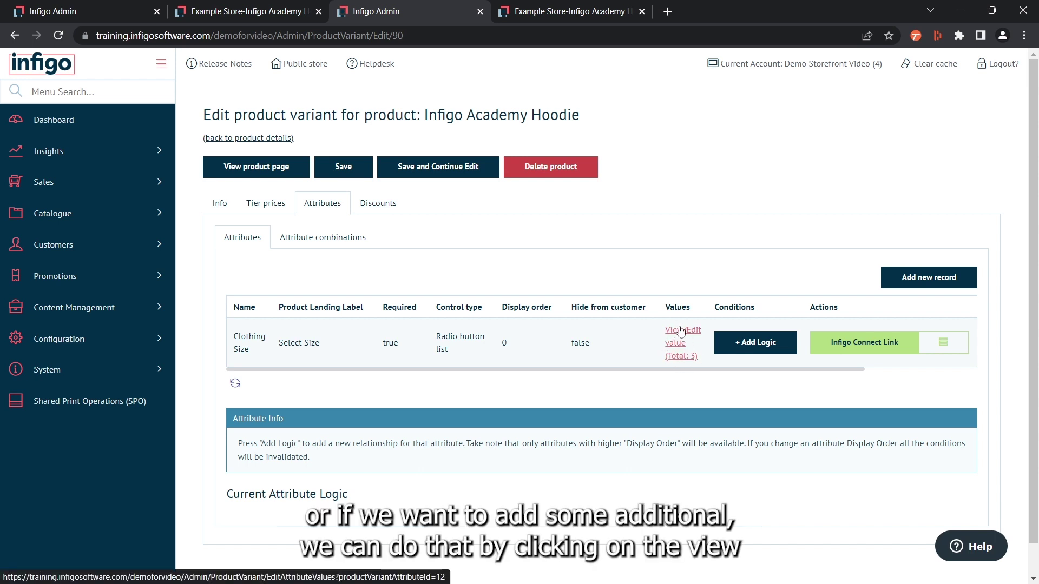
Review the hoodie's own Clothing Size values and open the form for adding a new value.
left_click(676, 345)
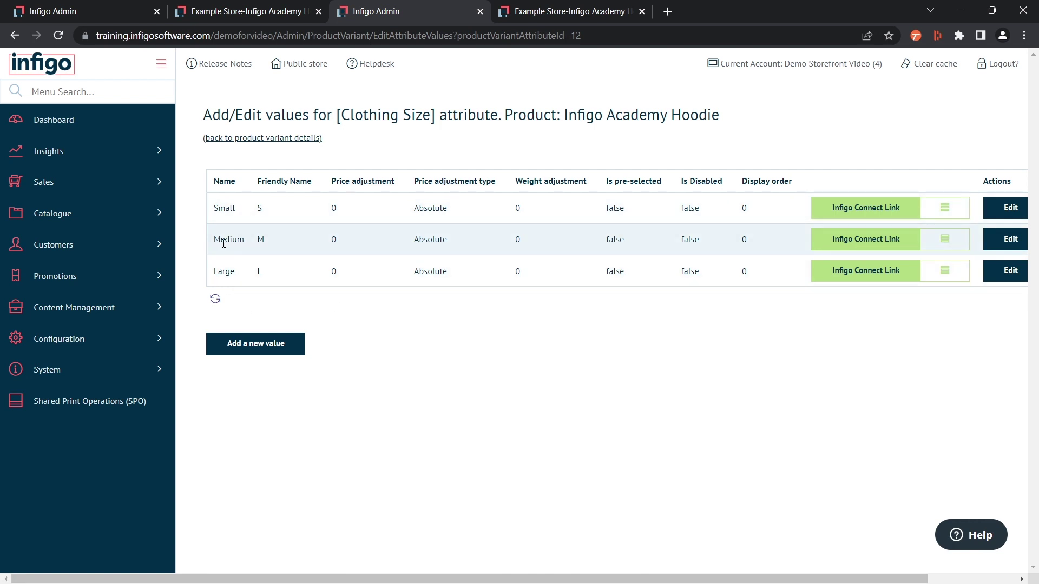
left_click_drag(664, 579, 746, 579)
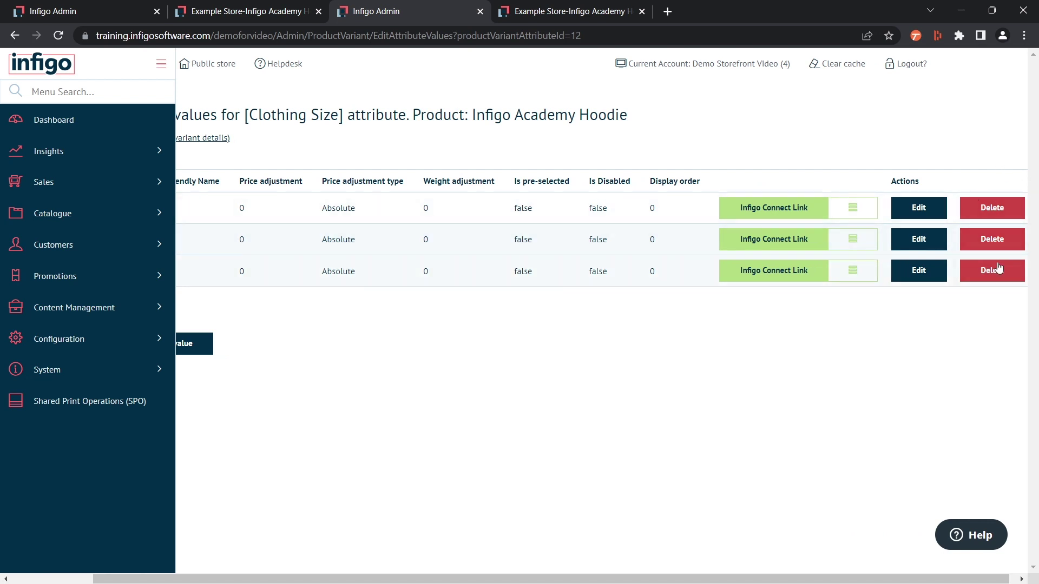
left_click_drag(766, 581, 684, 580)
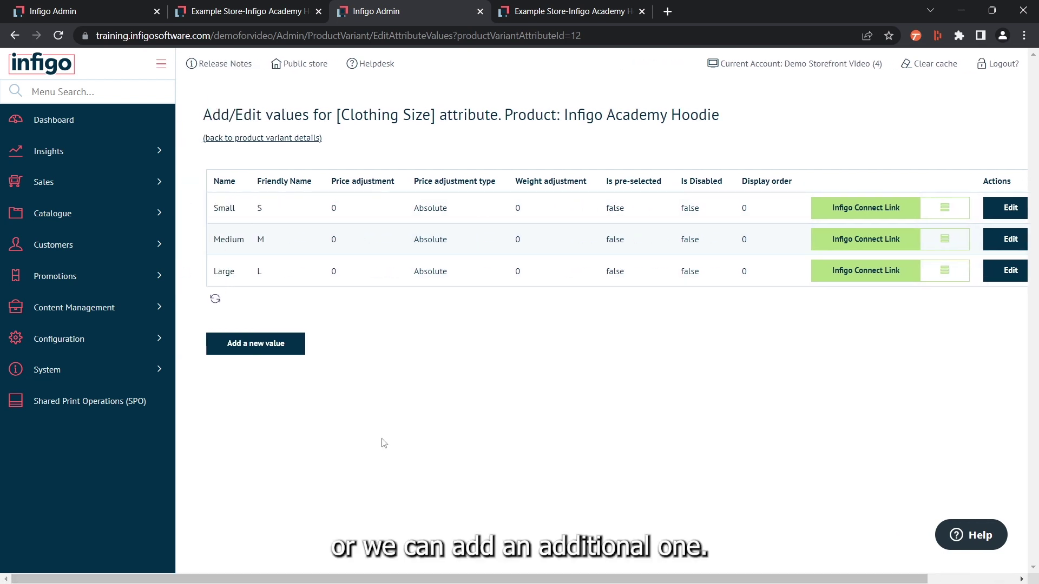
left_click(250, 347)
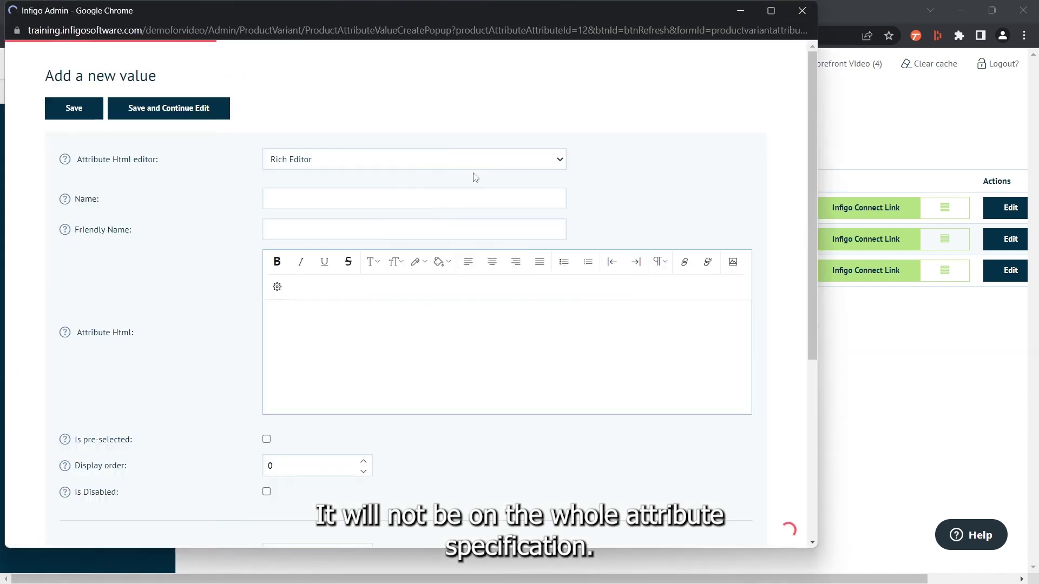
Add an Extra Large value with the friendly name XL to the hoodie's Clothing Size attribute, and save the product variant.
type("XWz")
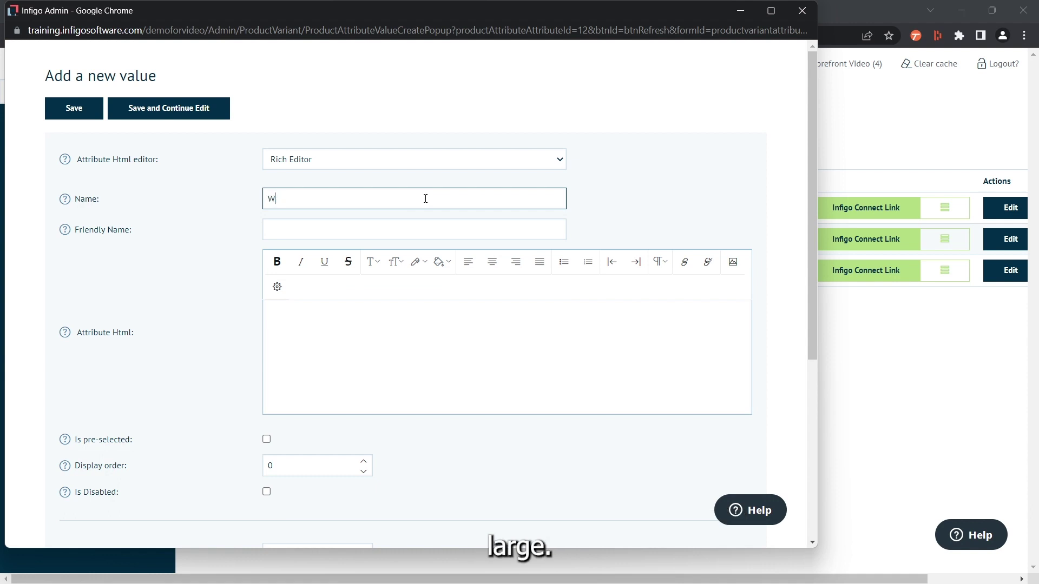
type("tra Large")
key("Tab")
key("Tab")
scroll(292, 308, "down", 5)
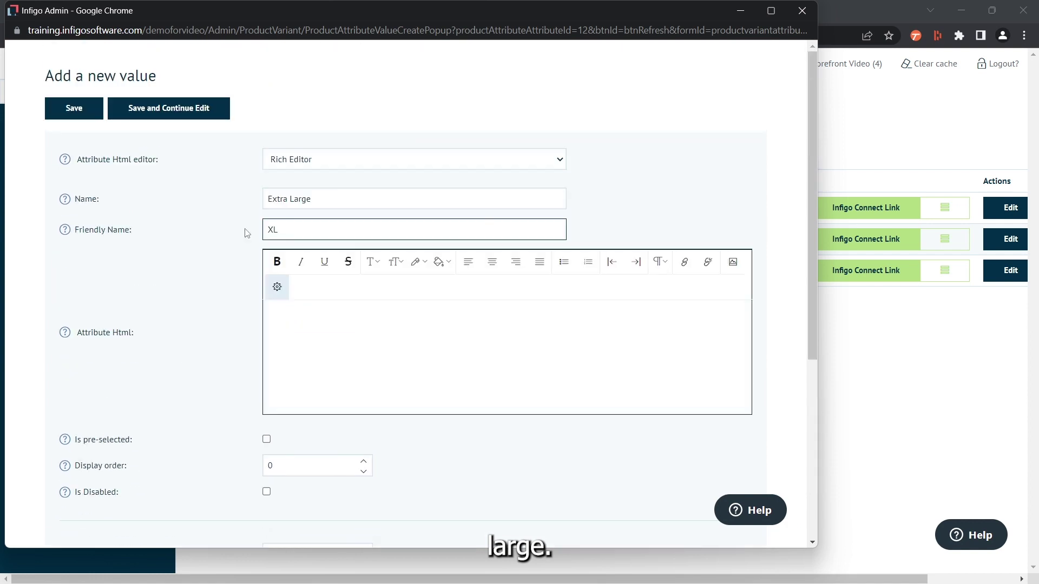
left_click(73, 108)
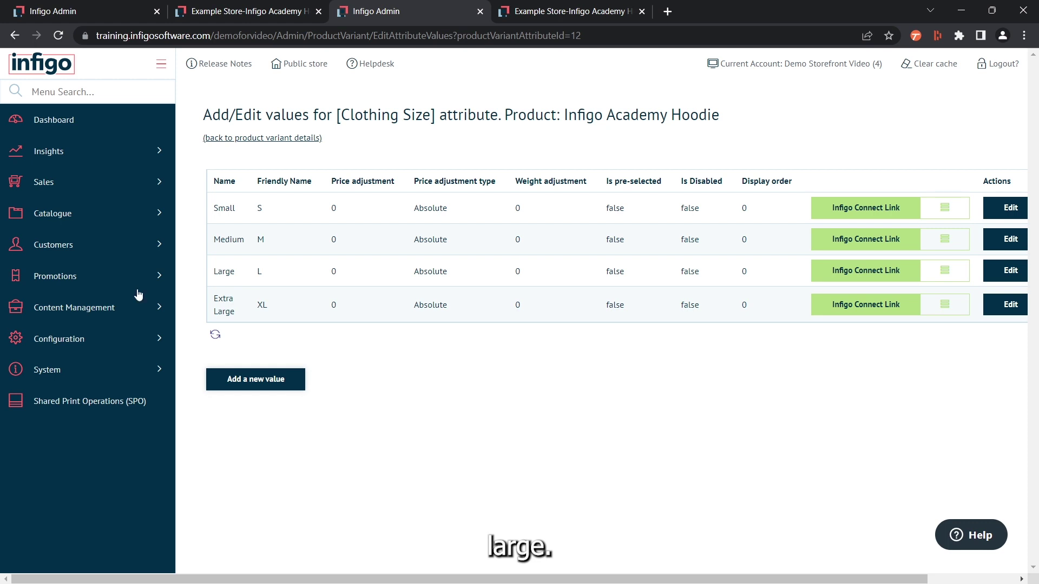
left_click(268, 139)
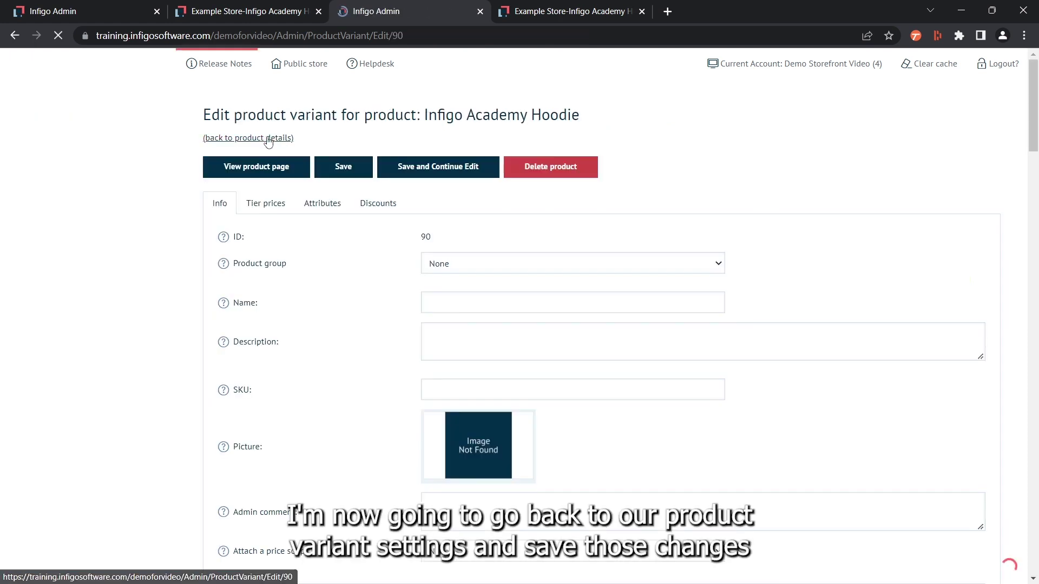
left_click(438, 168)
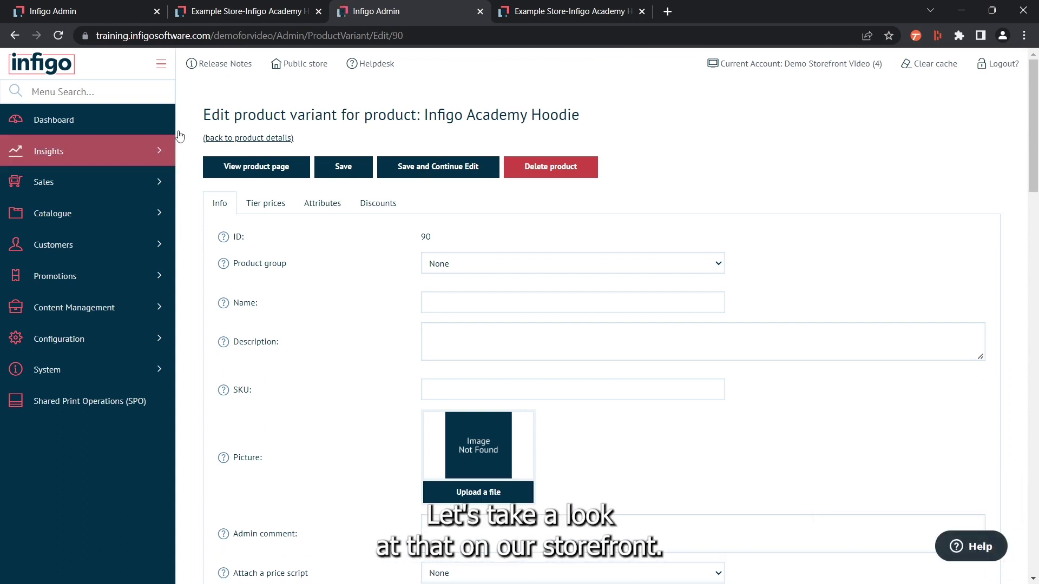
Refresh the hoodie's storefront product page and try the S, M and L size options.
left_click(570, 11)
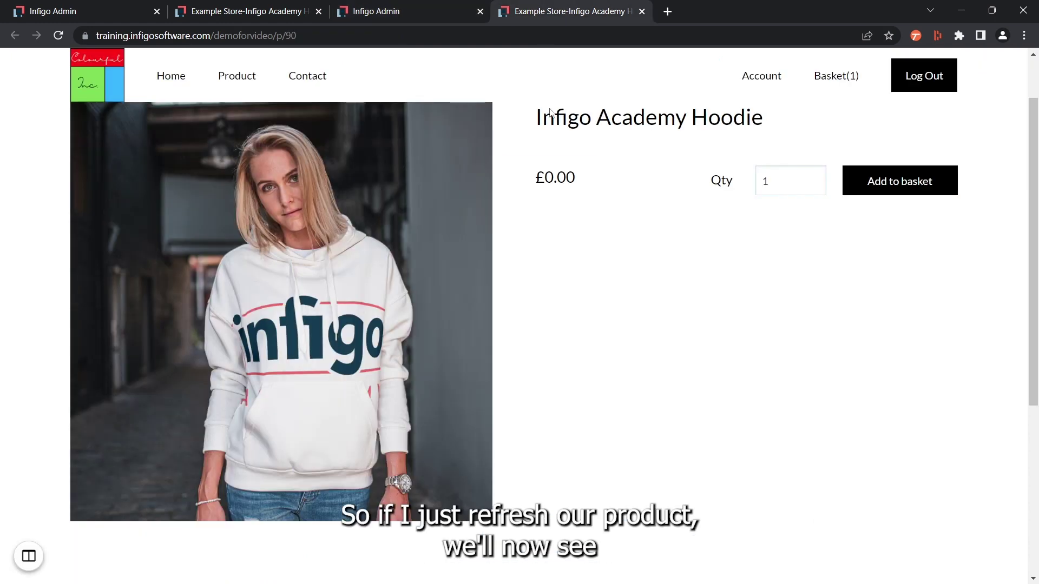
left_click(58, 35)
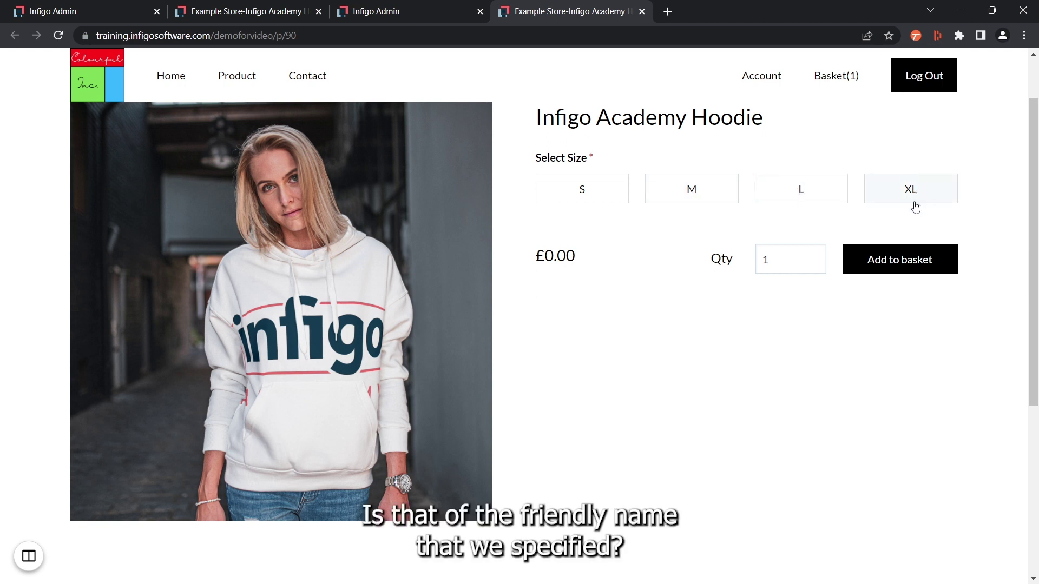
left_click(551, 198)
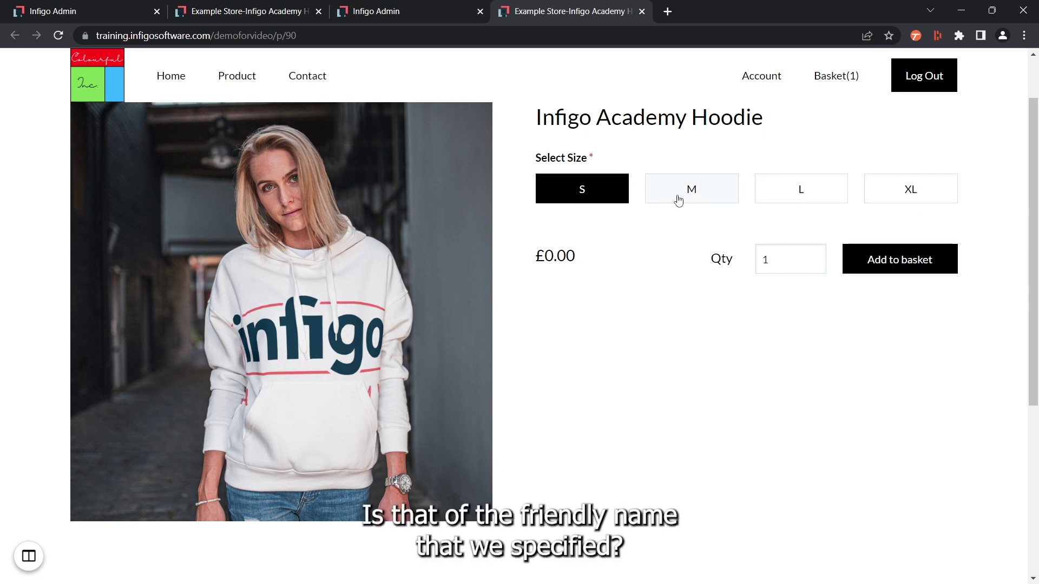
left_click(679, 197)
left_click(792, 195)
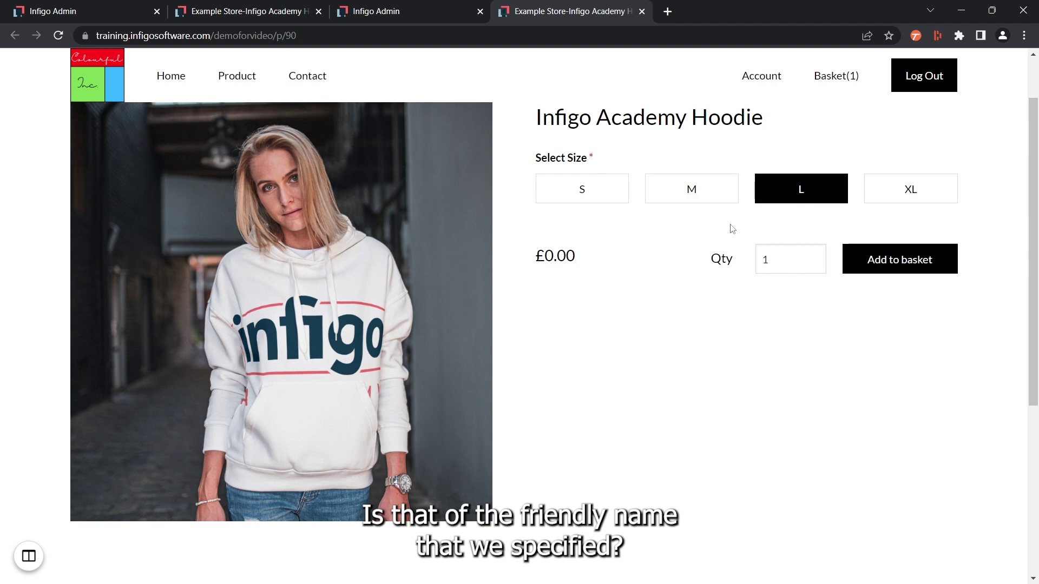
Return to the admin's product attributes list and start a new product attribute.
left_click(374, 13)
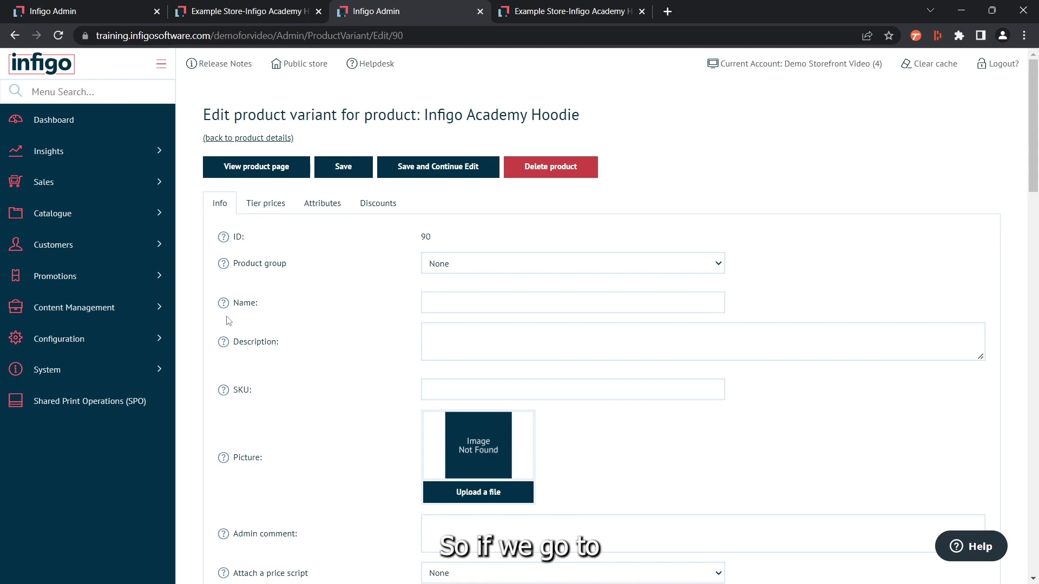
left_click(110, 220)
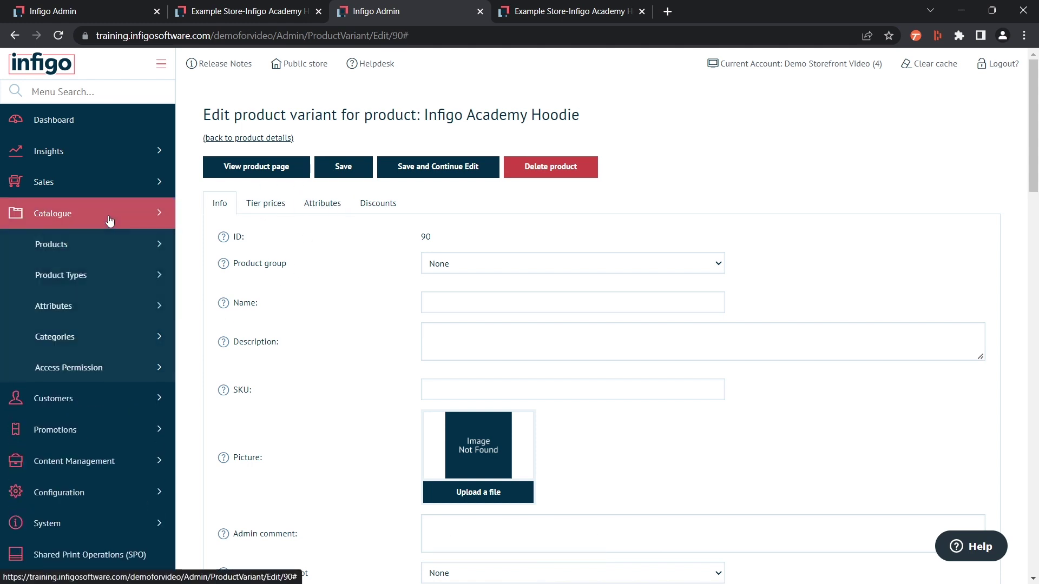
left_click(113, 312)
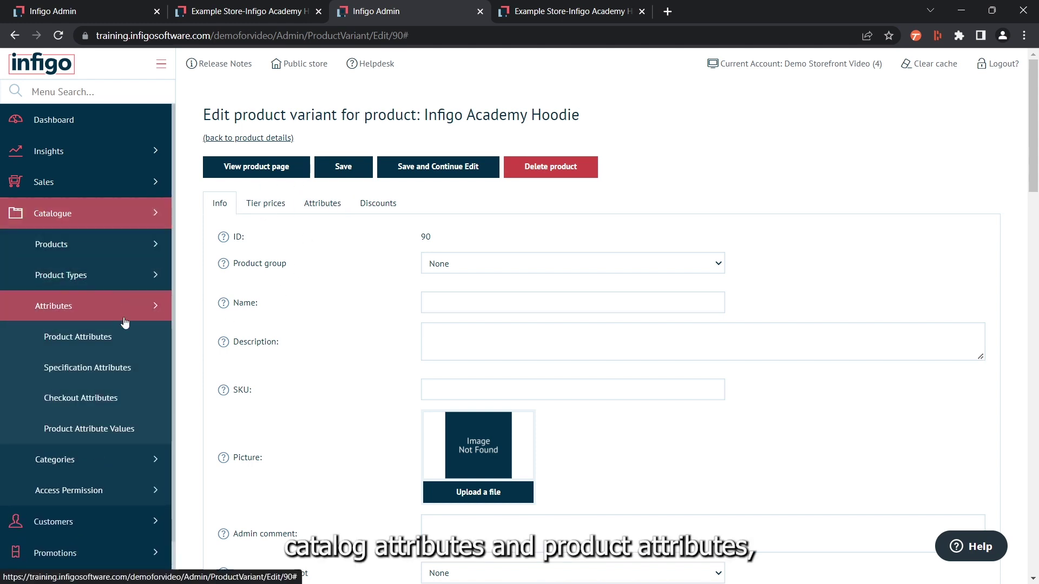
left_click(131, 340)
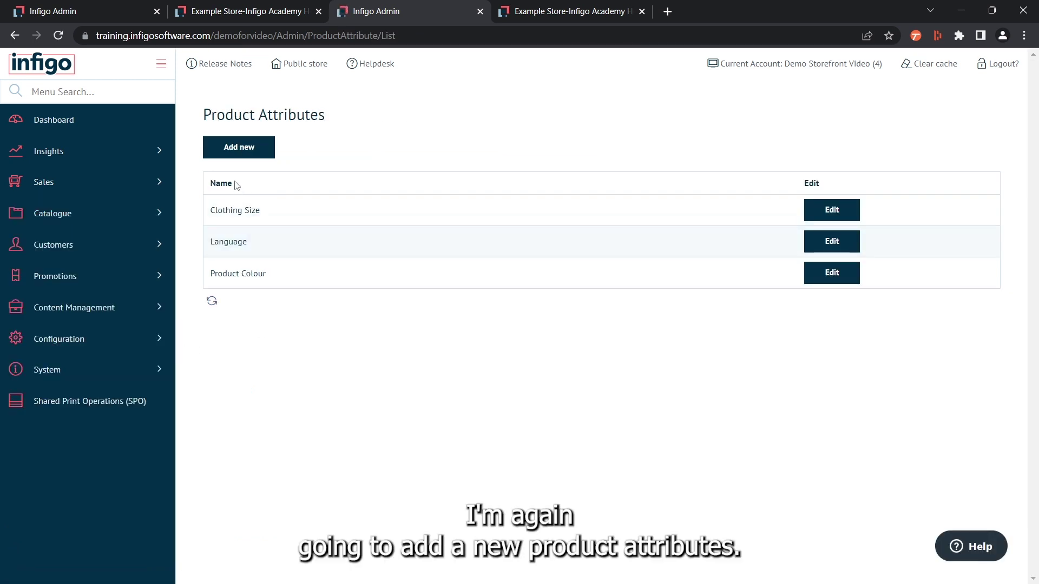
left_click(234, 151)
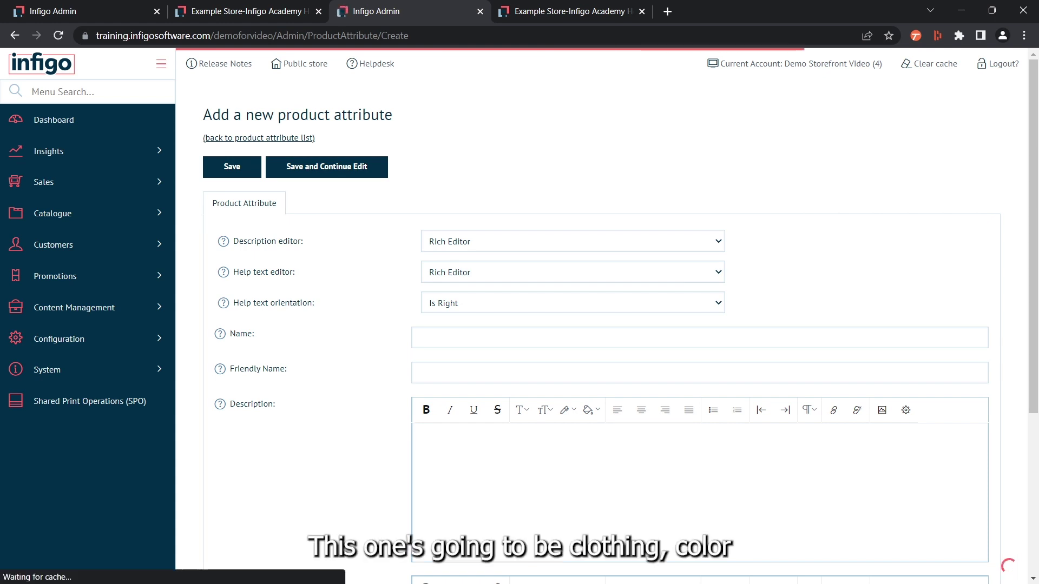
Name the new product attribute Clothing Colour, give it the friendly name Colour, and save it.
left_click(453, 341)
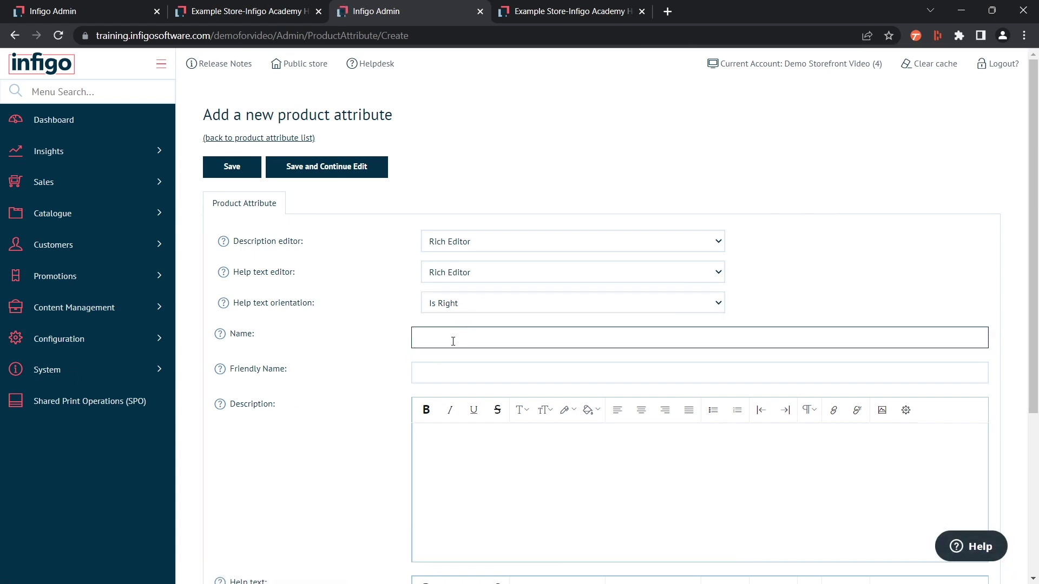
type("Clo")
key("Tab")
type("Co")
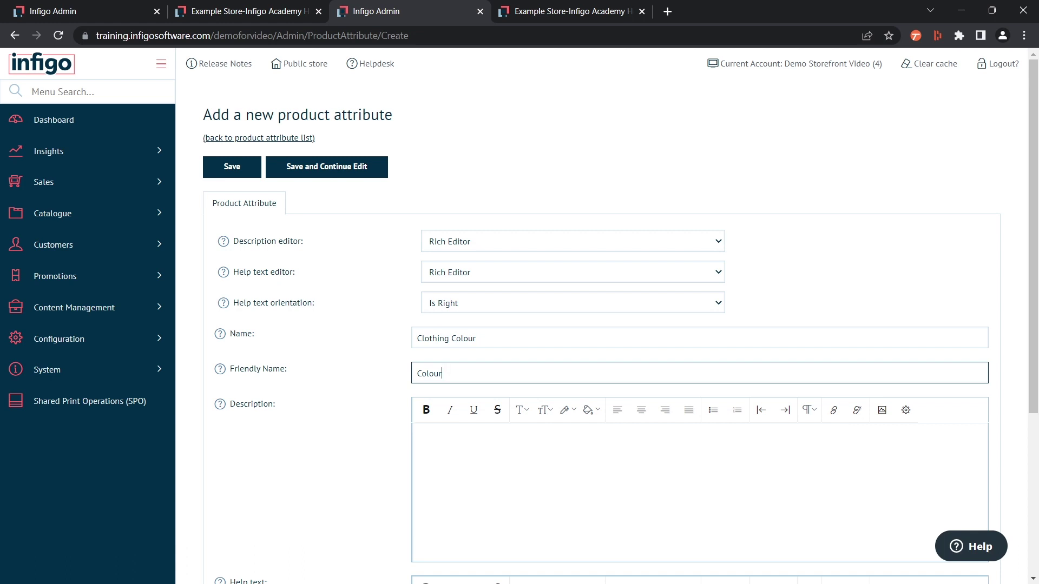
left_click(230, 168)
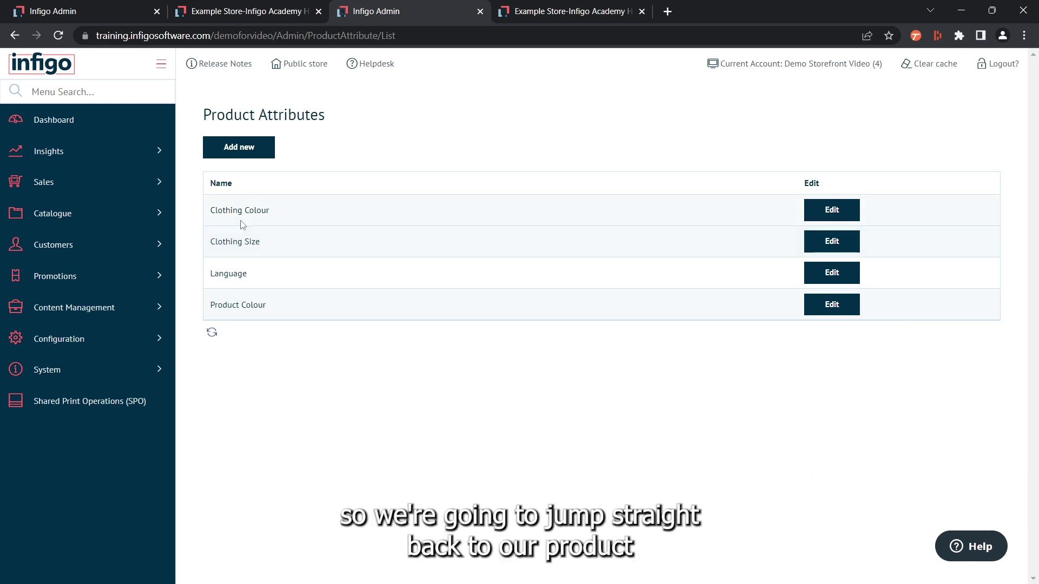
Find the Infigo Academy Hoodie in product management and open its unnamed variant for editing.
left_click(66, 218)
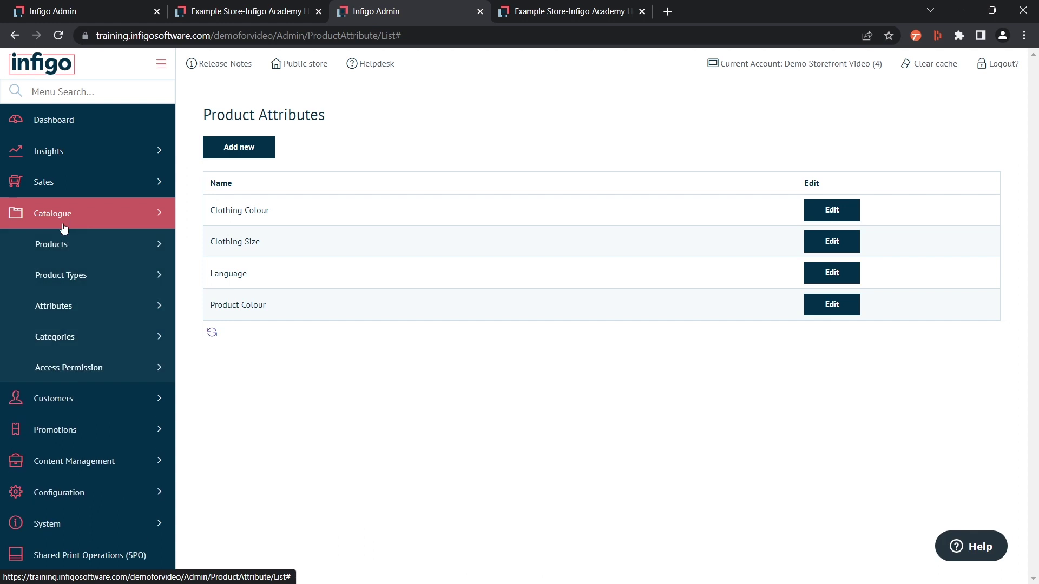
left_click(80, 246)
left_click(111, 278)
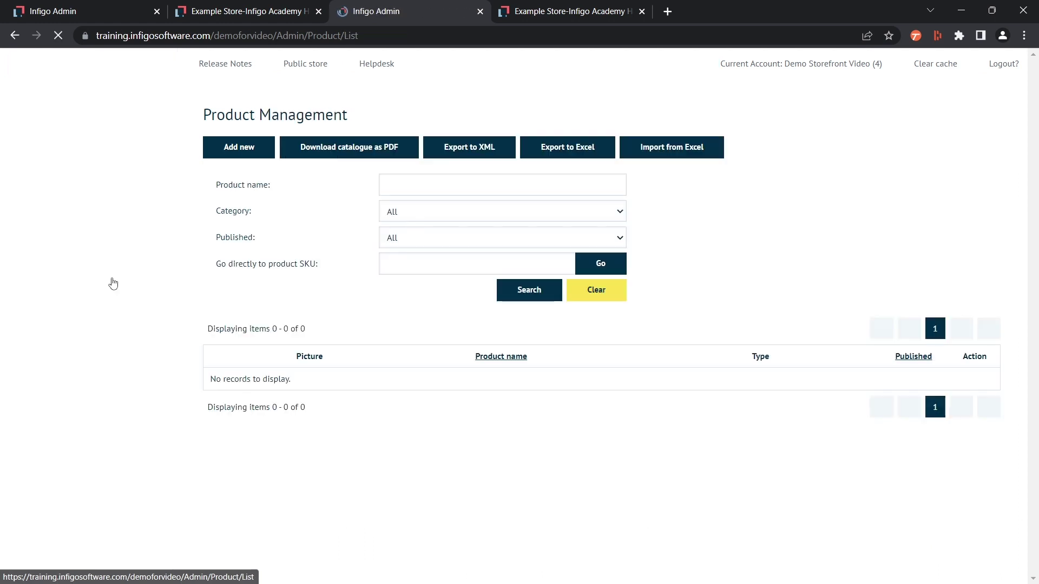
scroll(318, 210, "down", 10)
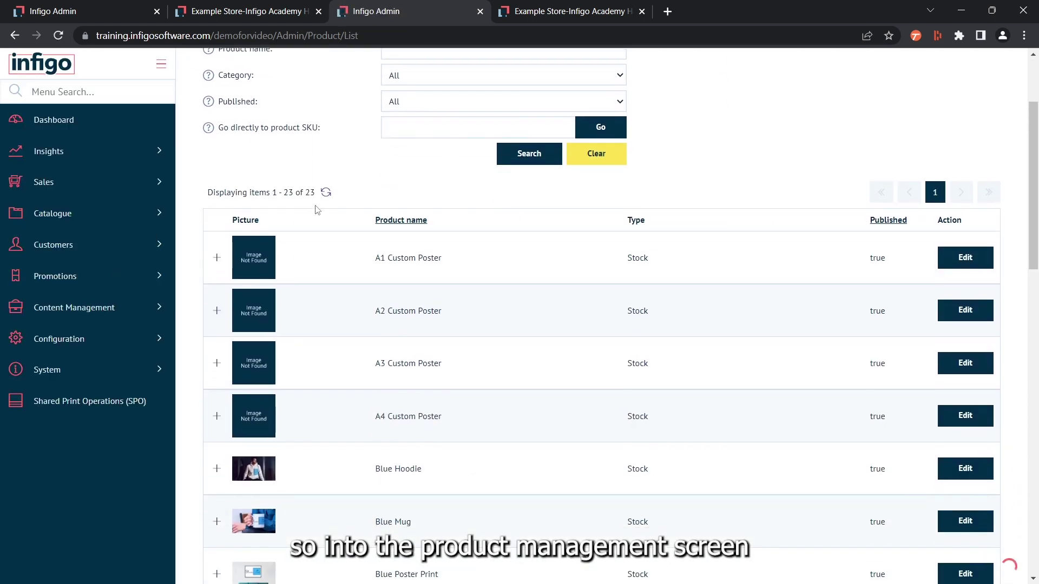
scroll(318, 210, "down", 3)
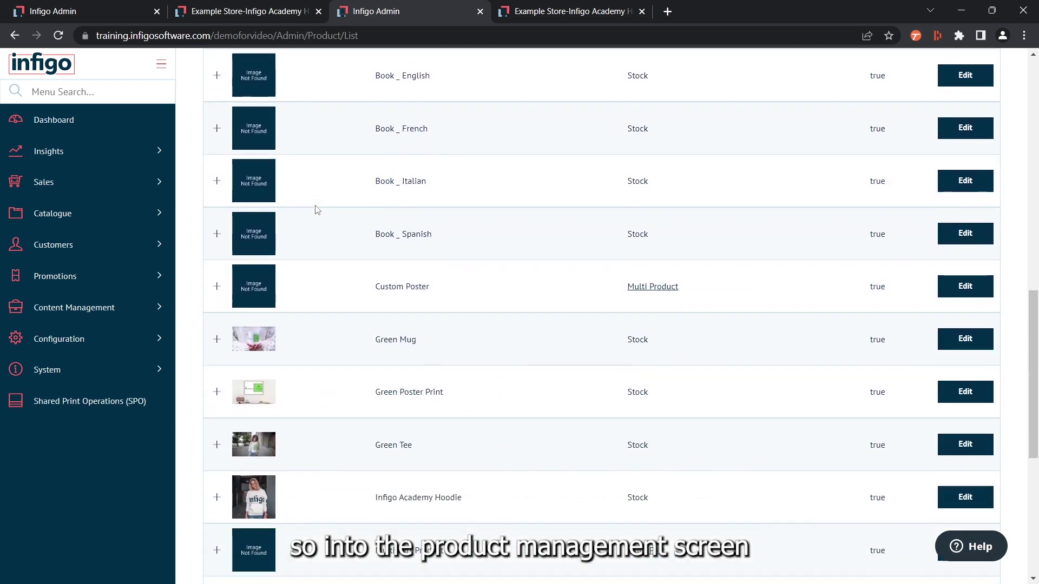
left_click(217, 428)
scroll(218, 431, "down", 1)
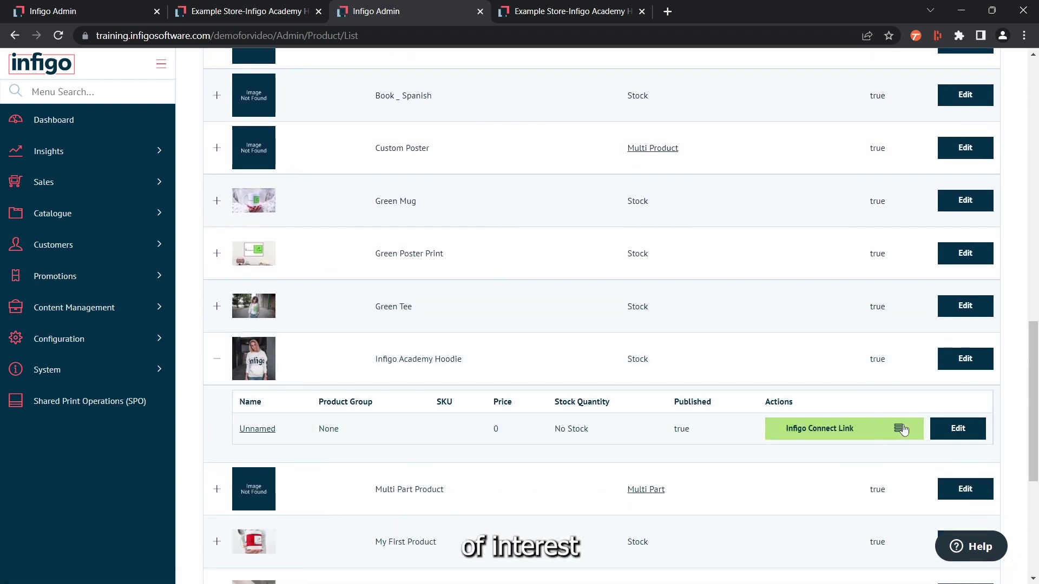
left_click(951, 429)
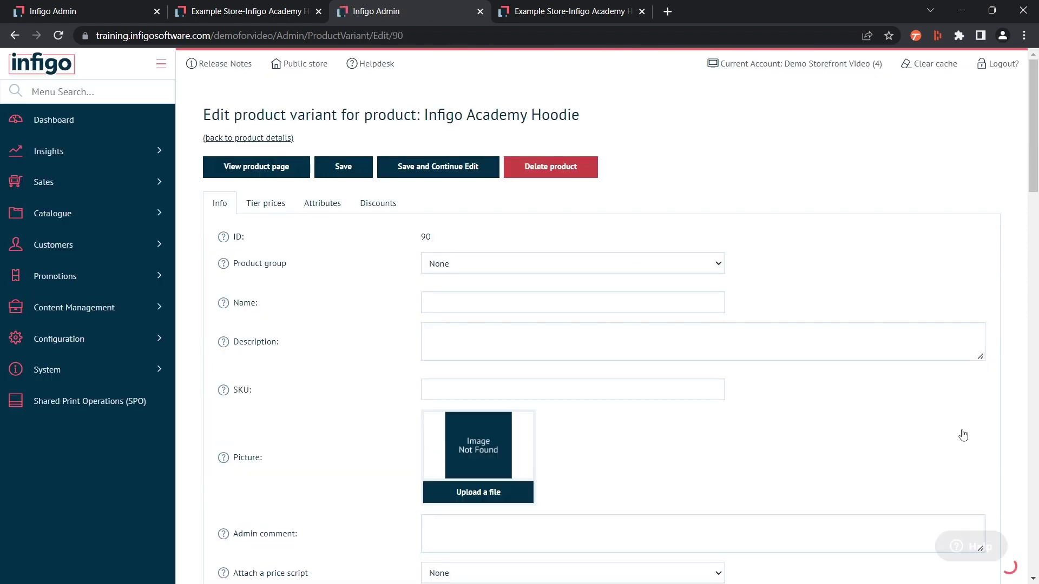
Start a new attribute record on the hoodie variant for Clothing Colour with the product landing label "Select Colour".
left_click(330, 210)
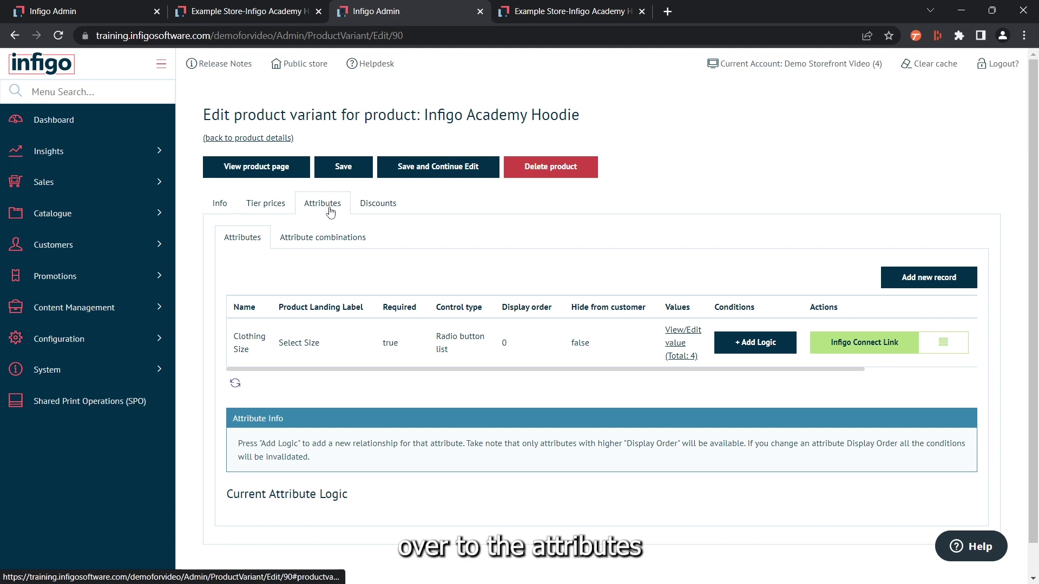
left_click(918, 278)
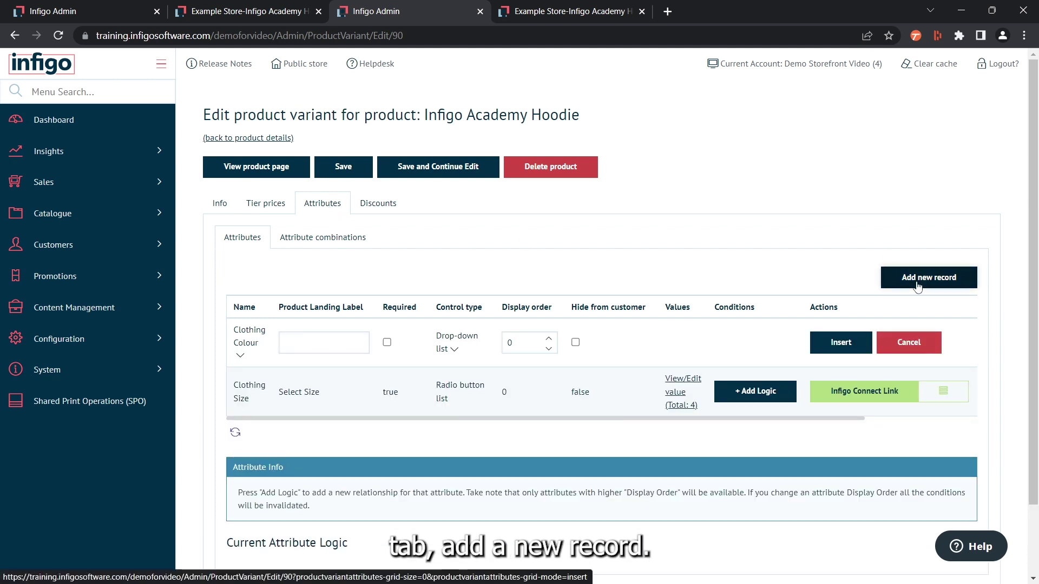
left_click(241, 357)
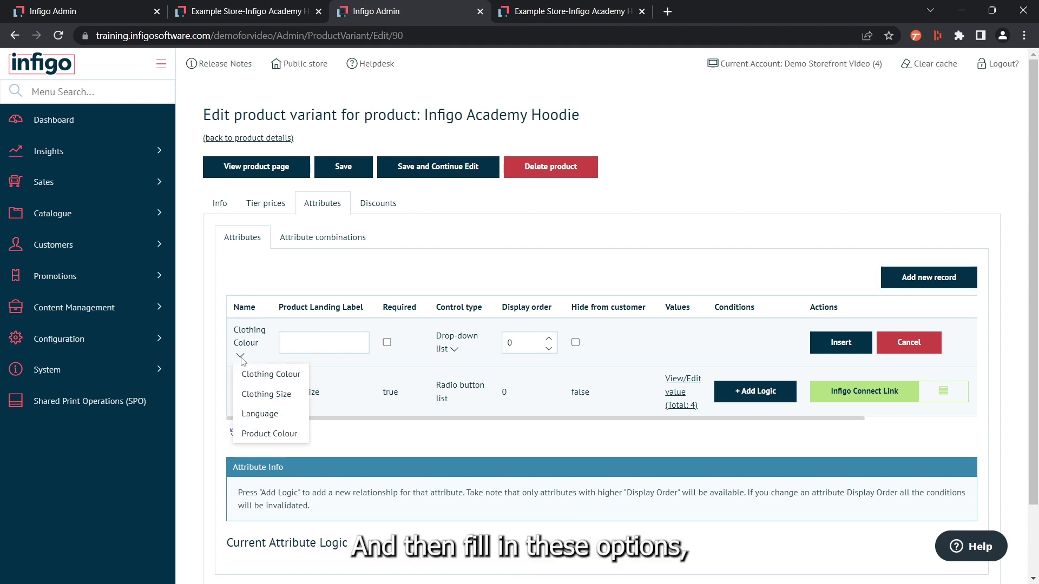
left_click(246, 380)
left_click(298, 351)
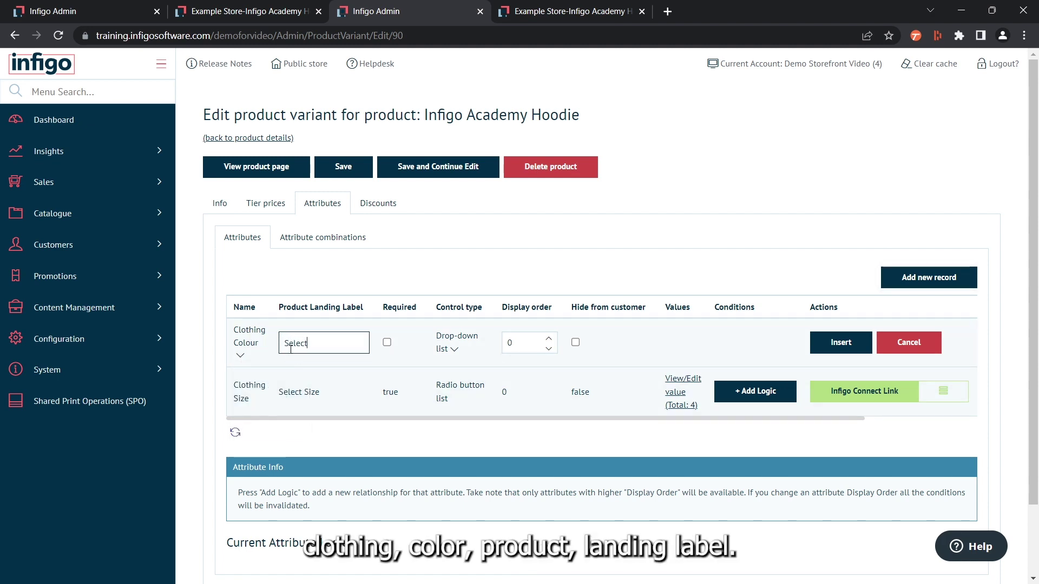
type("Select Colour")
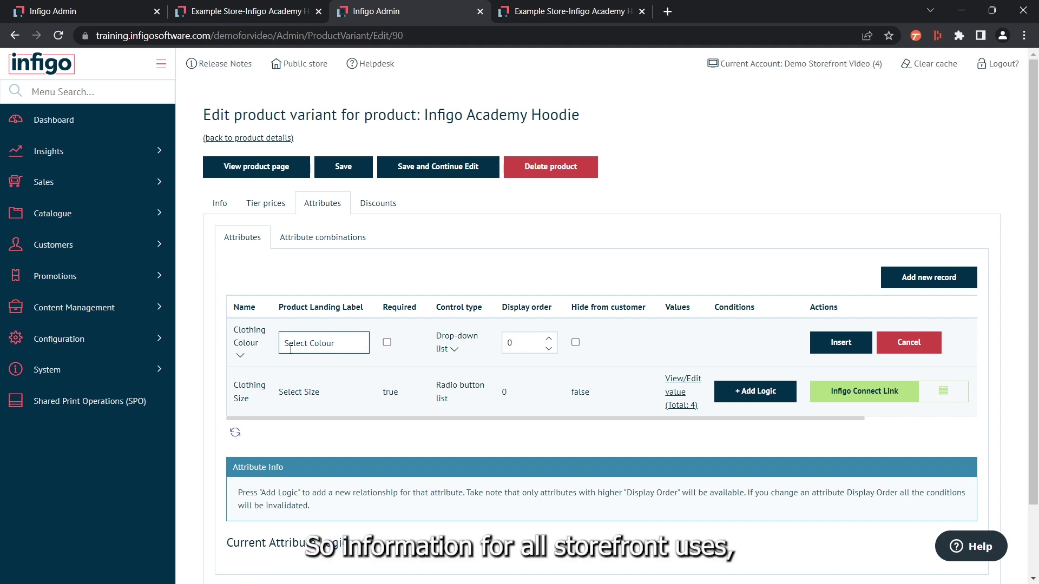
Make the Clothing Colour record required, keep Drop-down list as its control type, and insert it.
left_click(387, 342)
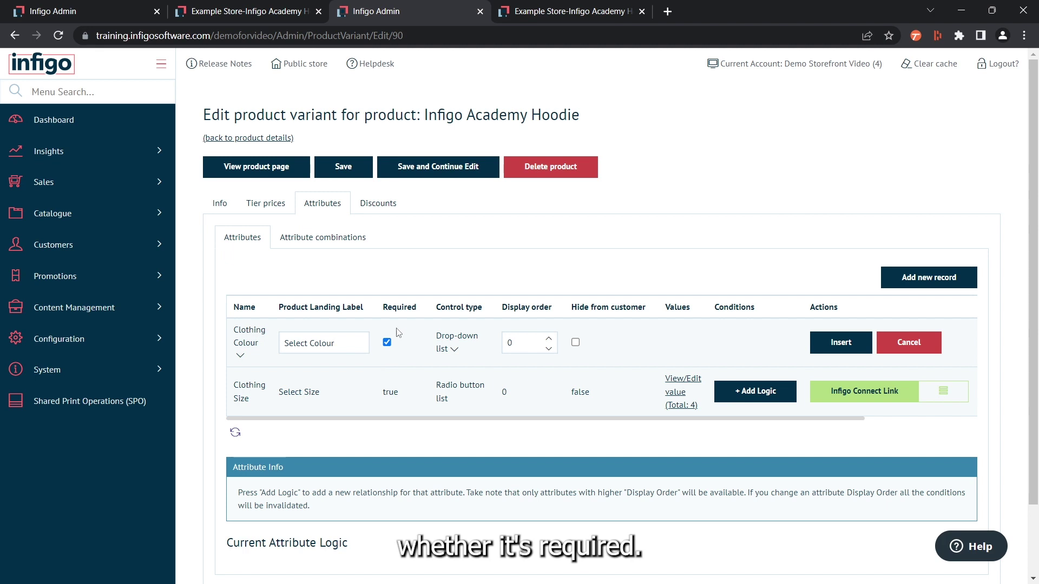
left_click(447, 347)
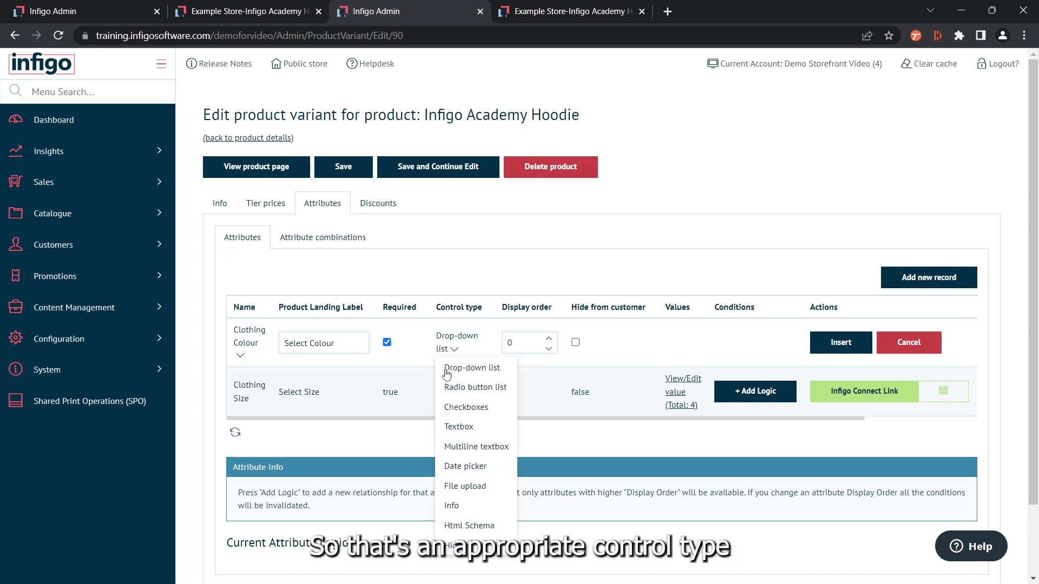
left_click(450, 360)
left_click(826, 354)
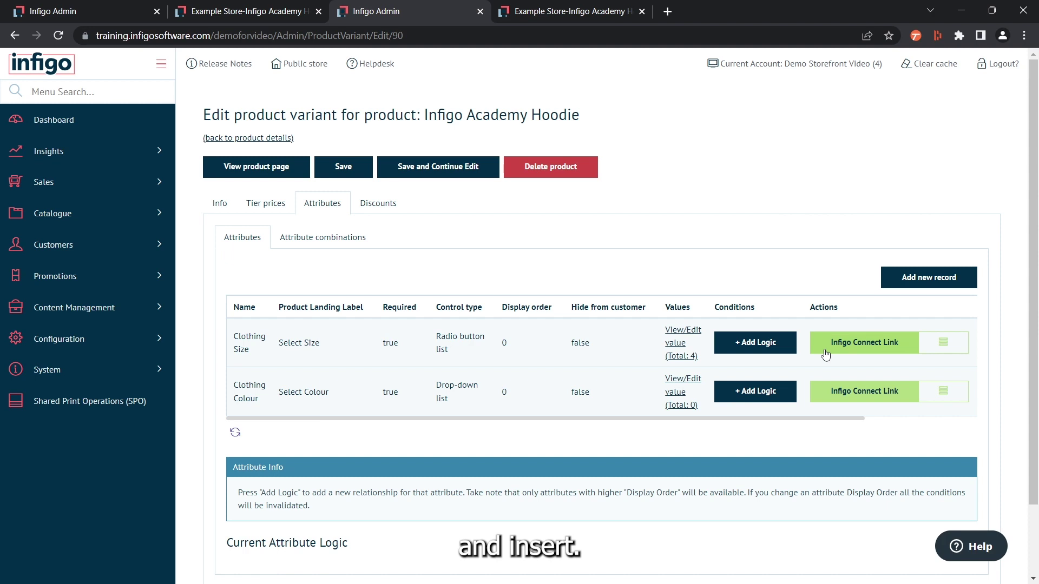
Start a new value for the hoodie's Clothing Colour attribute with the name and friendly name Red.
left_click(680, 399)
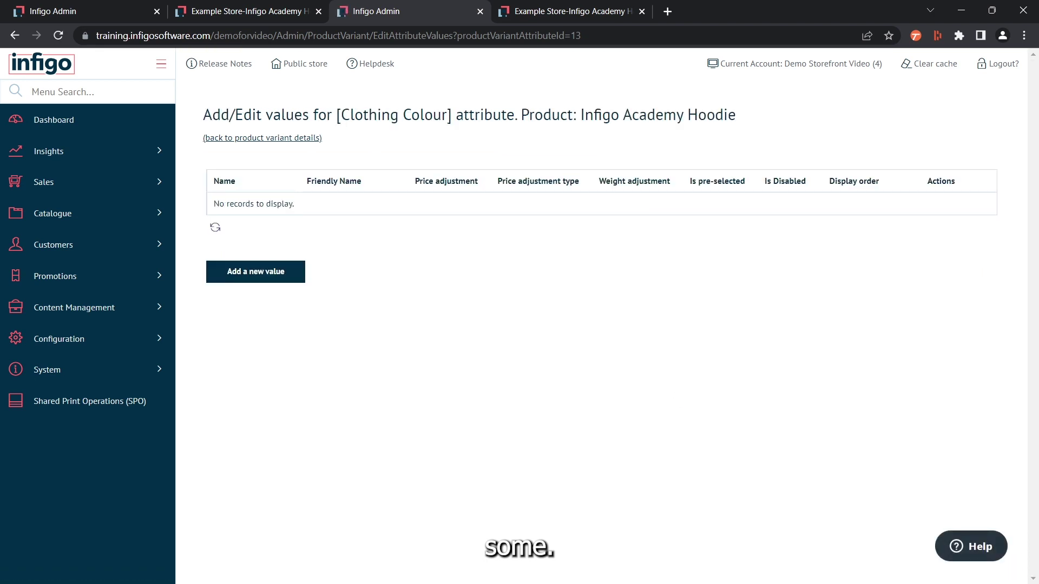
left_click(255, 274)
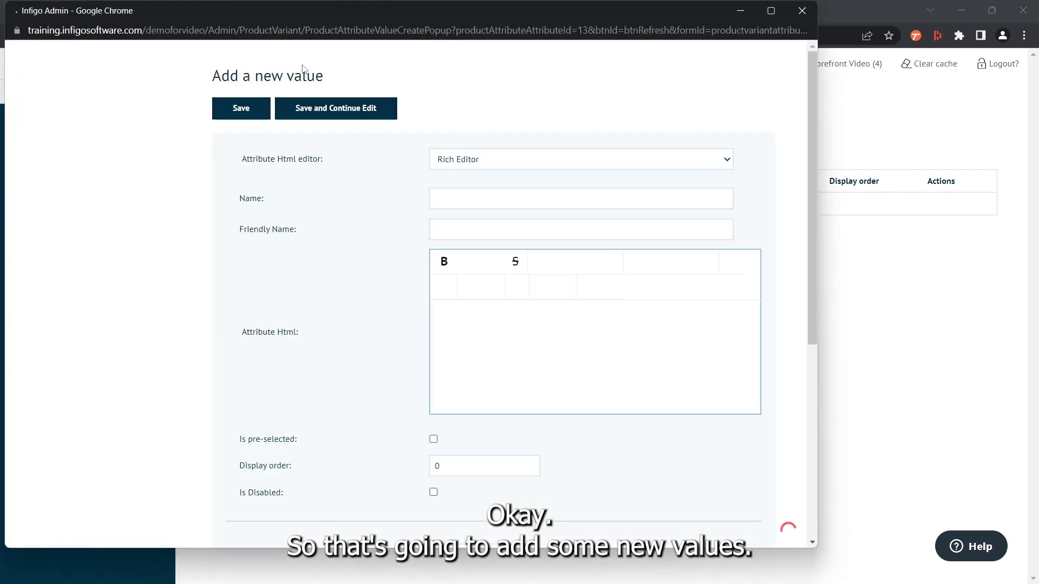
left_click_drag(297, 11, 429, 27)
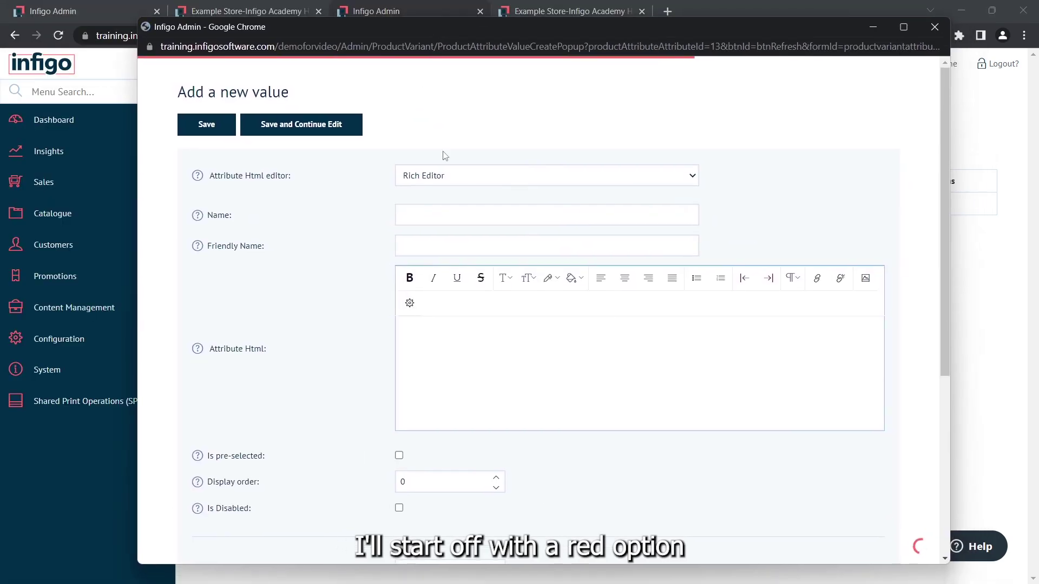
left_click(457, 212)
type("Red")
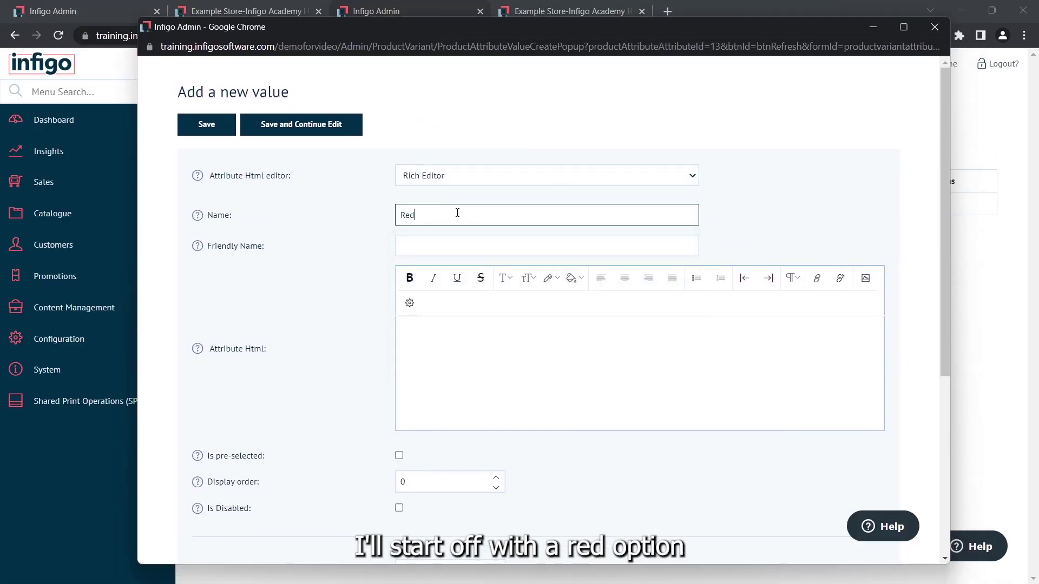
key("Tab")
type("Red")
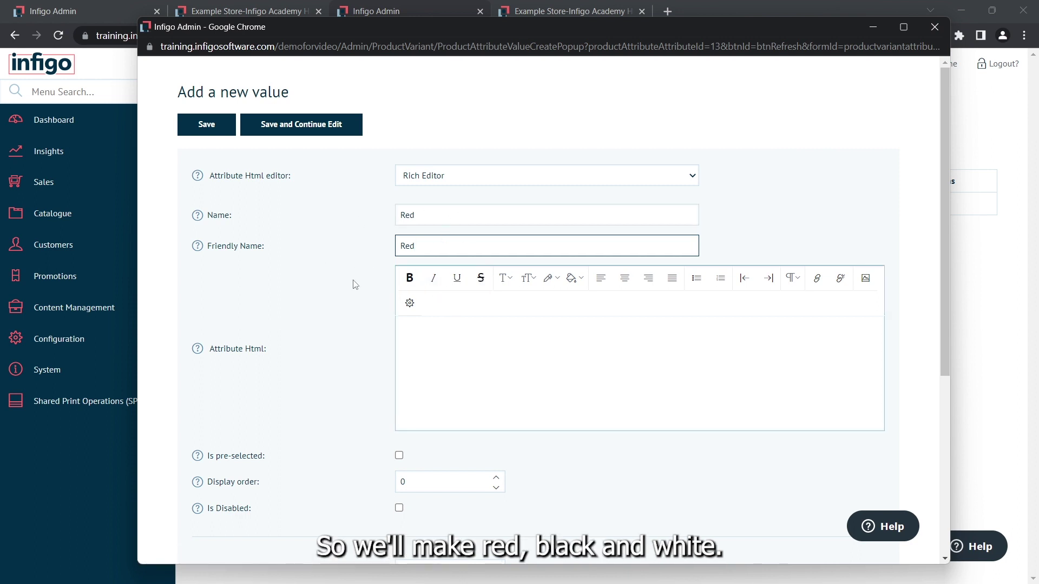
Set the Red value's price adjustment to 2, keeping the Absolute adjustment type, and save the value.
scroll(336, 324, "down", 2)
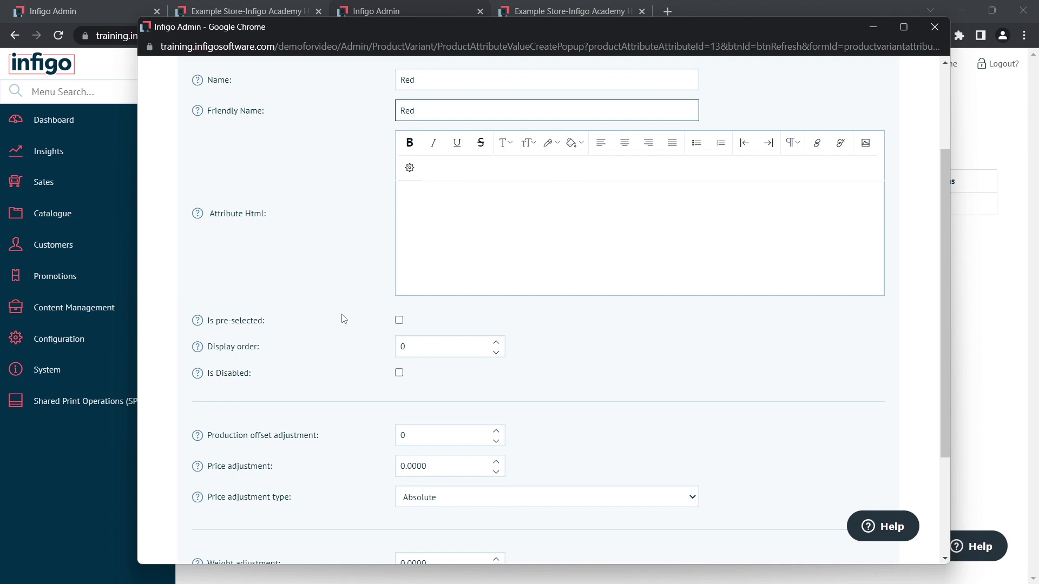
scroll(342, 318, "up", 1)
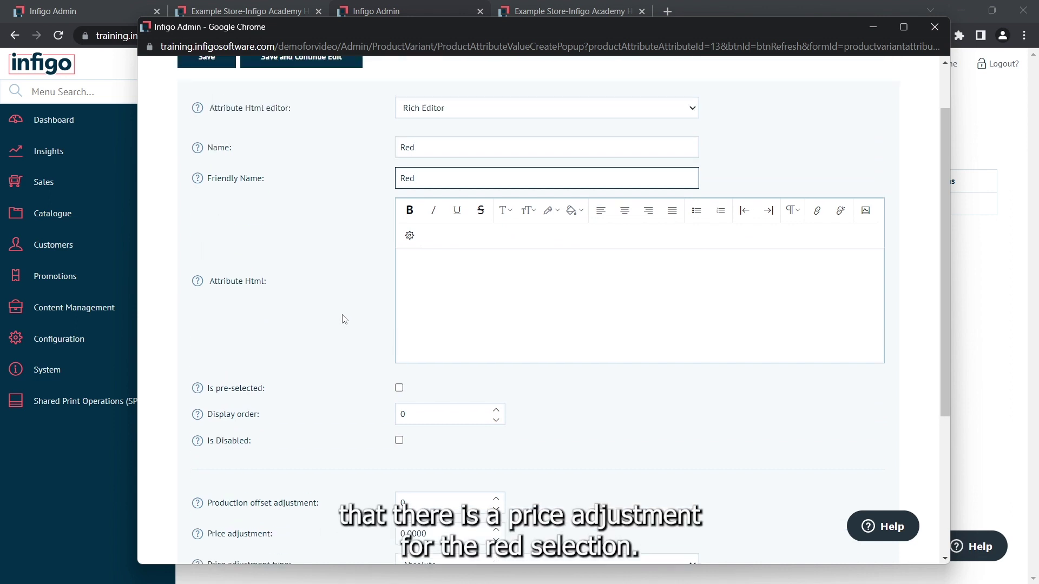
scroll(342, 318, "down", 2)
scroll(342, 318, "up", 3)
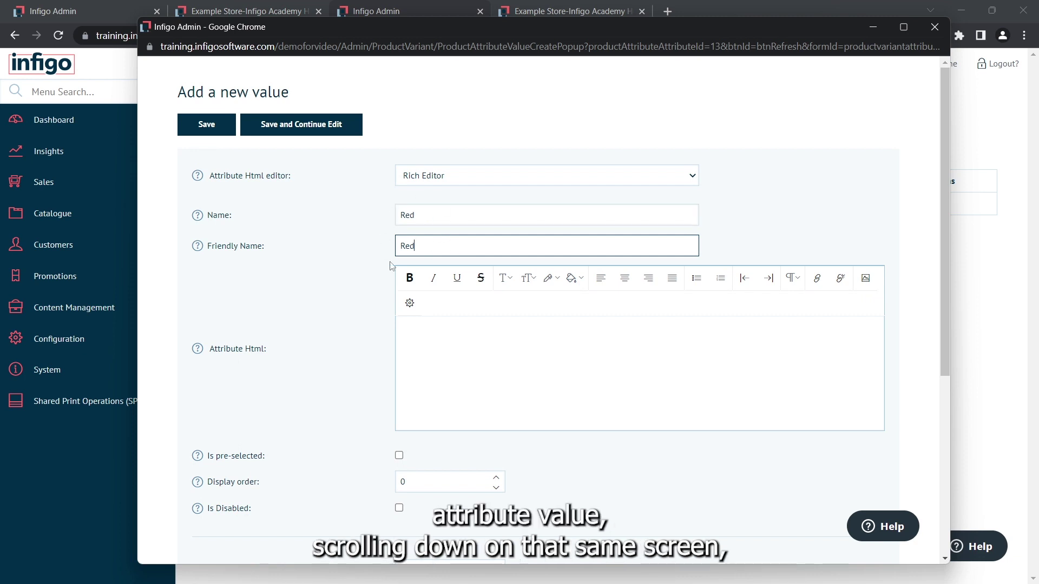
scroll(299, 279, "down", 2)
scroll(300, 282, "down", 2)
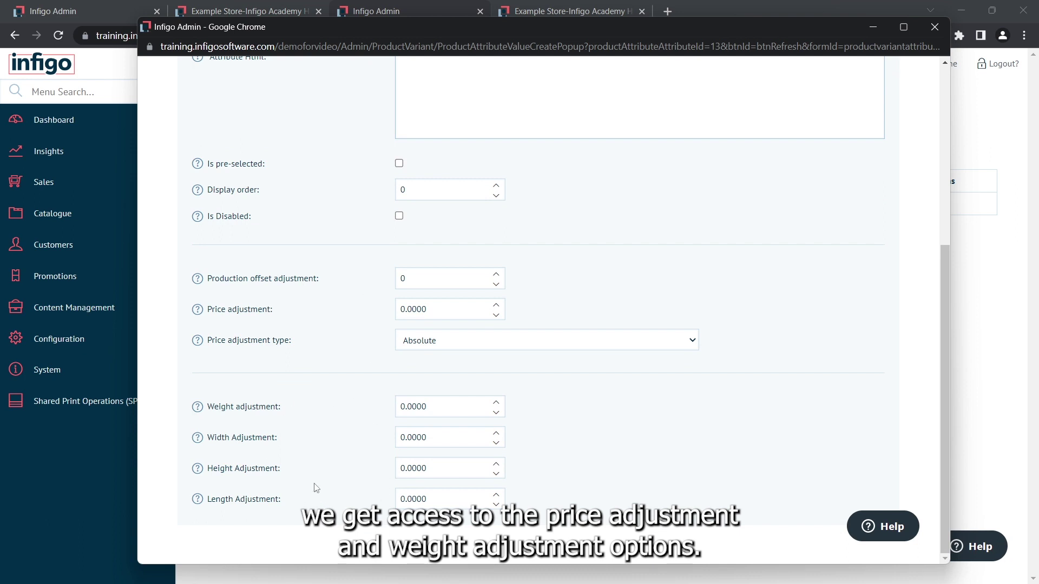
left_click(433, 309)
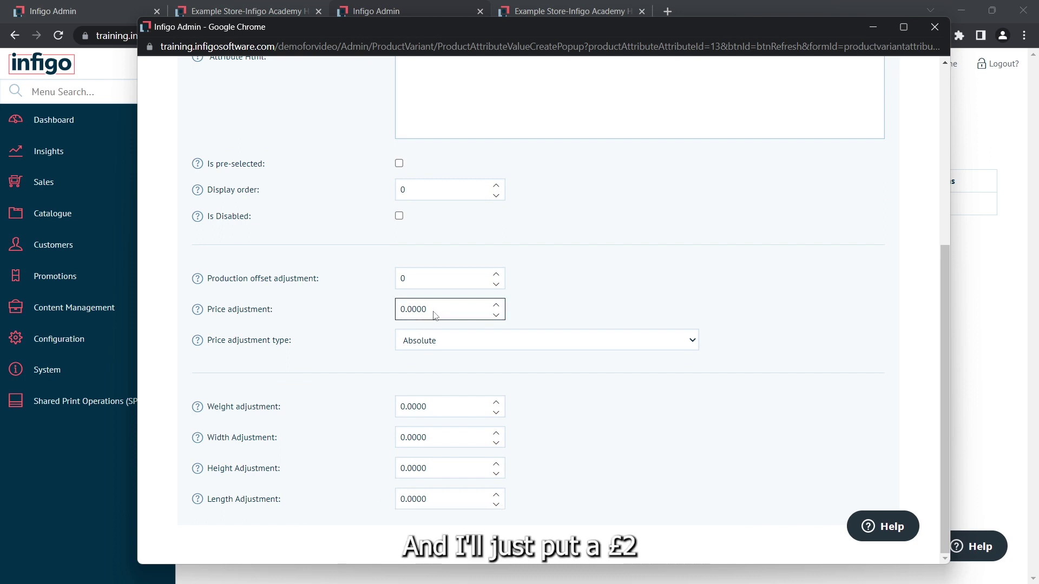
left_click(356, 316)
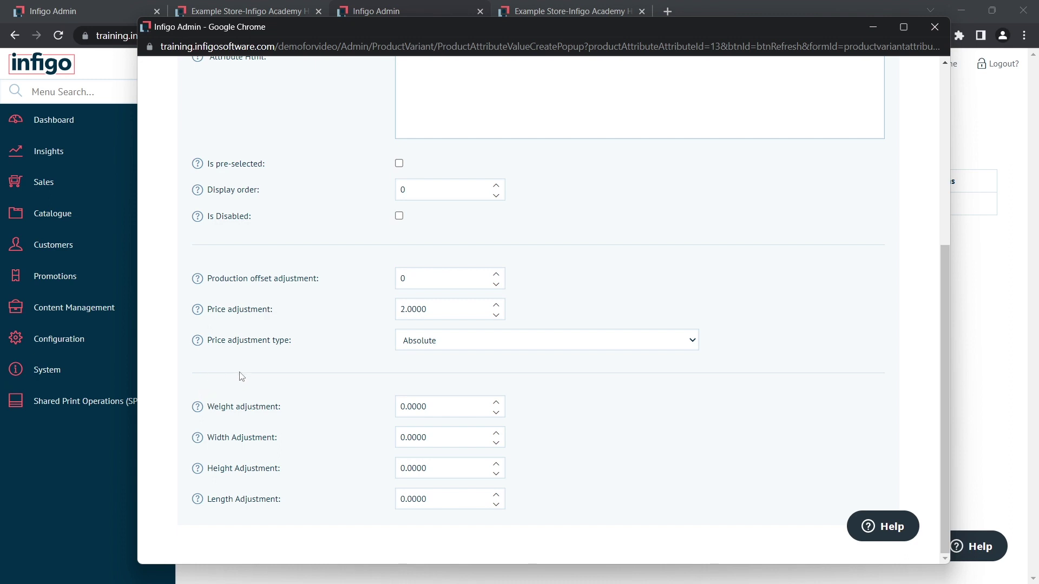
scroll(241, 374, "up", 5)
left_click(196, 131)
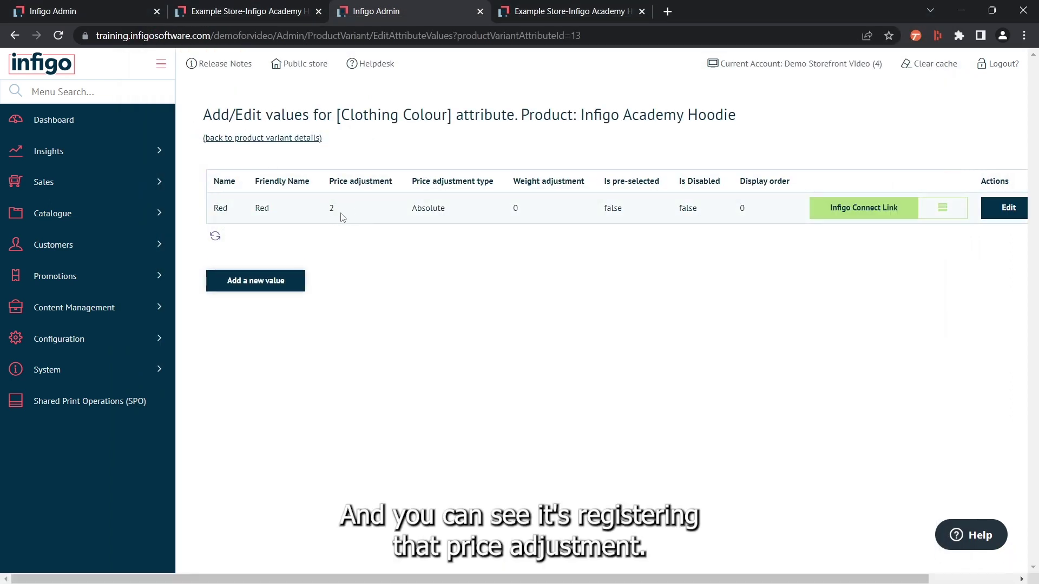
Add a Clothing Colour value with the name and friendly name Black, and save it.
left_click(261, 285)
left_click(460, 198)
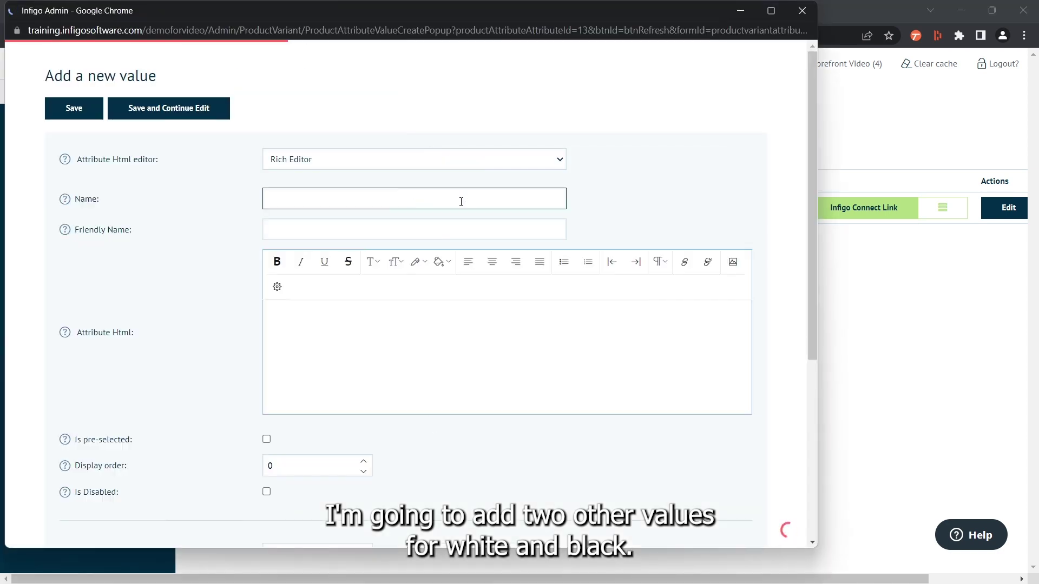
type("Black")
key("Tab")
type("Black")
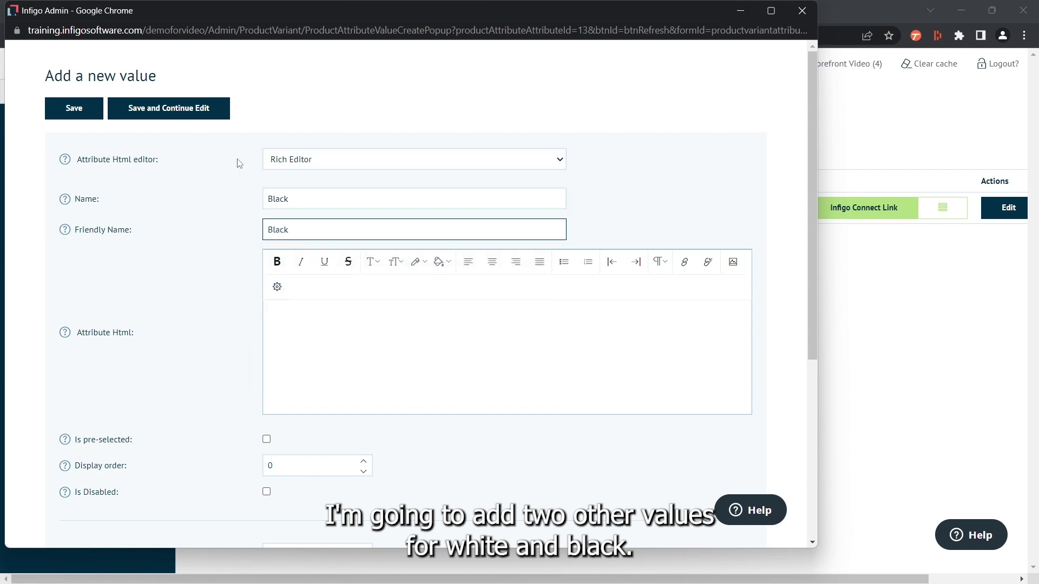
left_click(72, 105)
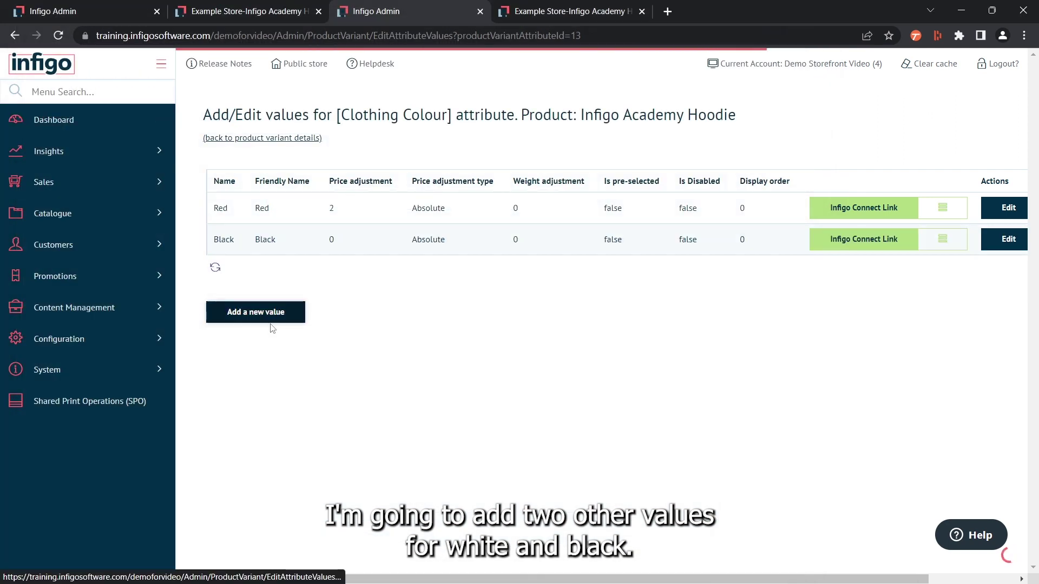
Add a Clothing Colour value with the name and friendly name White, and save it.
left_click(255, 317)
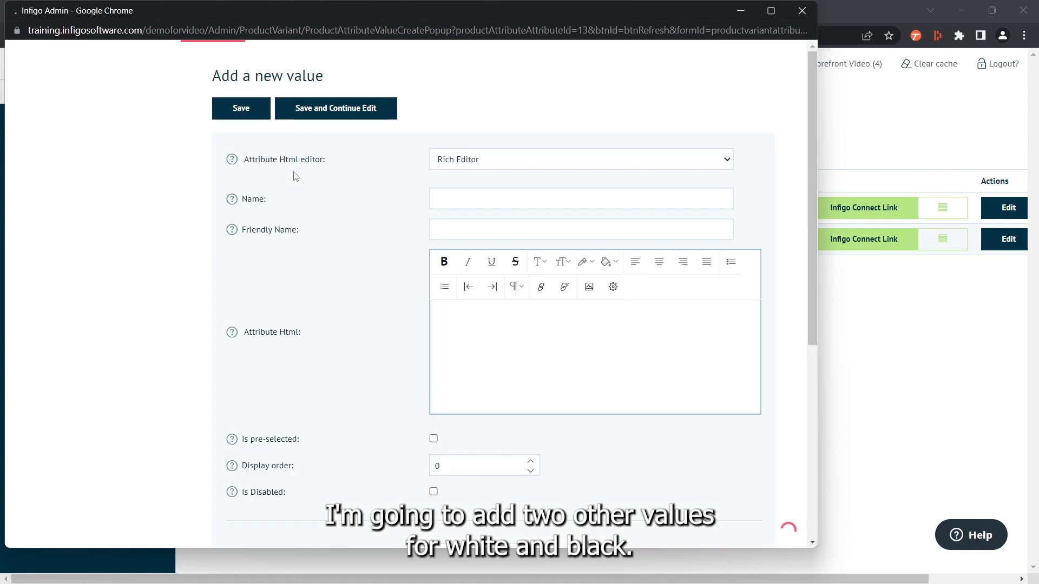
left_click(462, 204)
type("White")
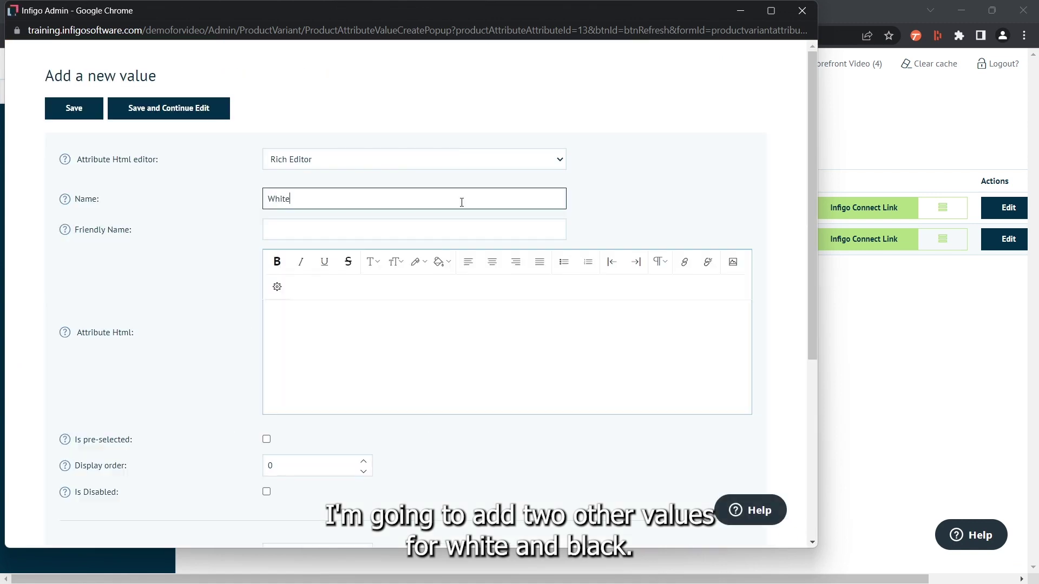
key("Tab")
type("White")
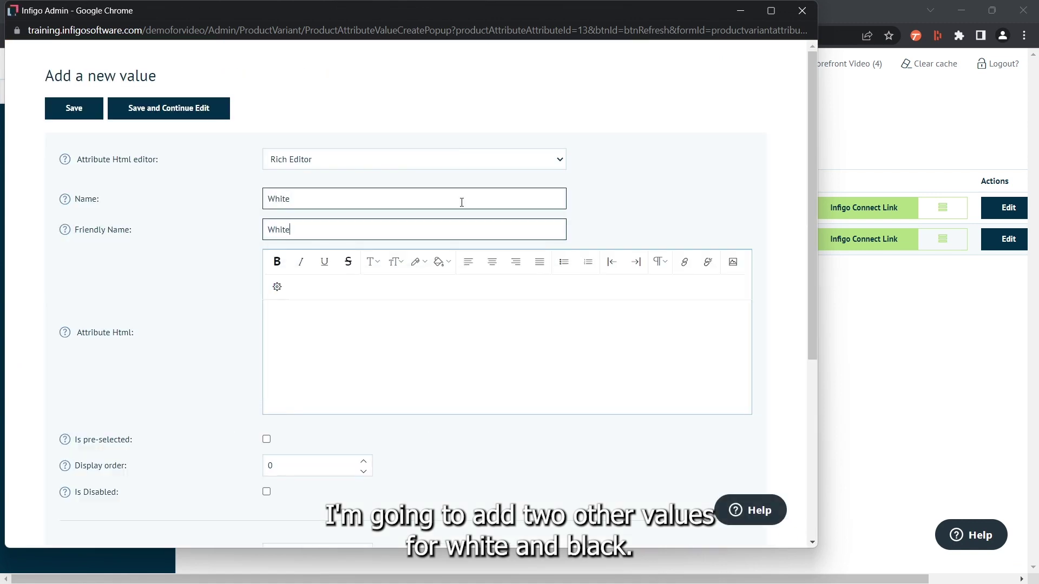
left_click(71, 108)
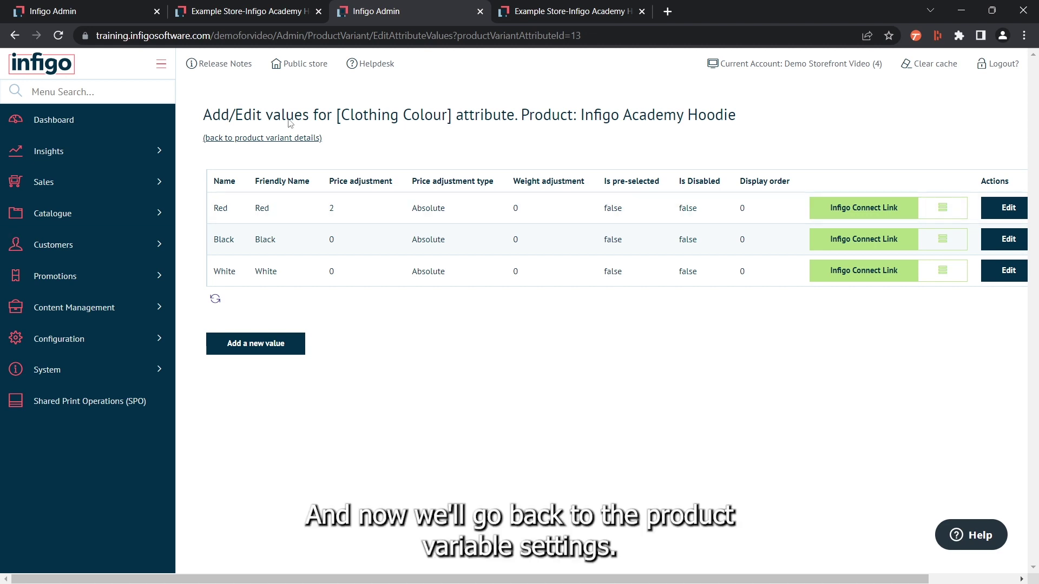
Return to the hoodie variant, save it while continuing to edit, and reload the hoodie's storefront page.
left_click(276, 139)
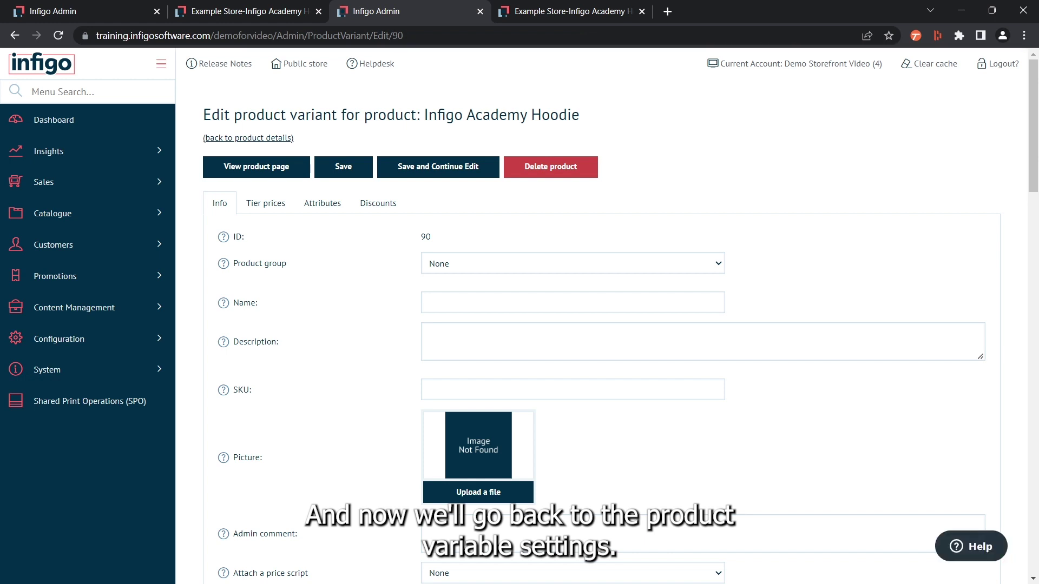
left_click(411, 177)
left_click(561, 10)
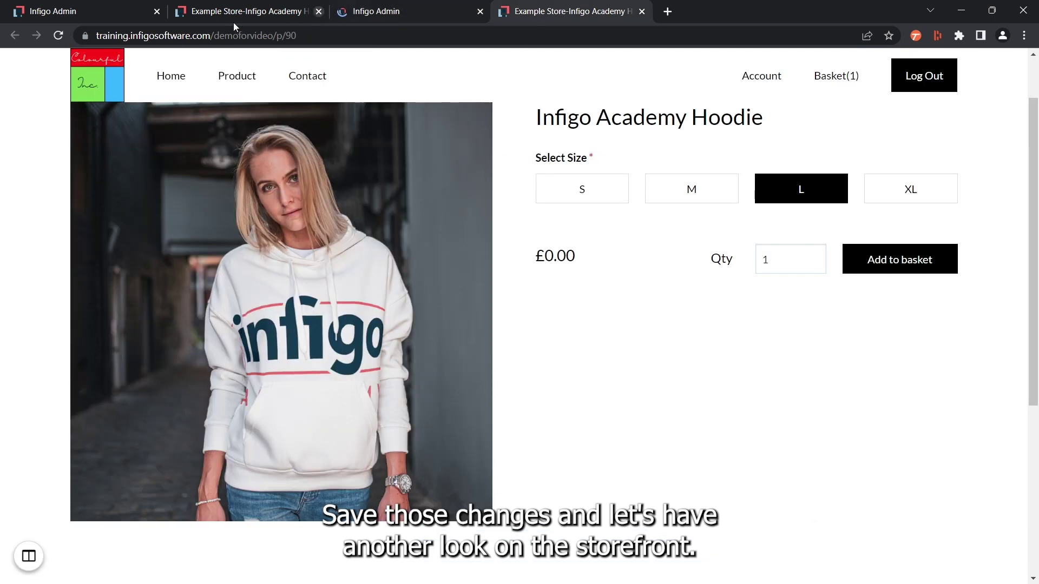
left_click(58, 36)
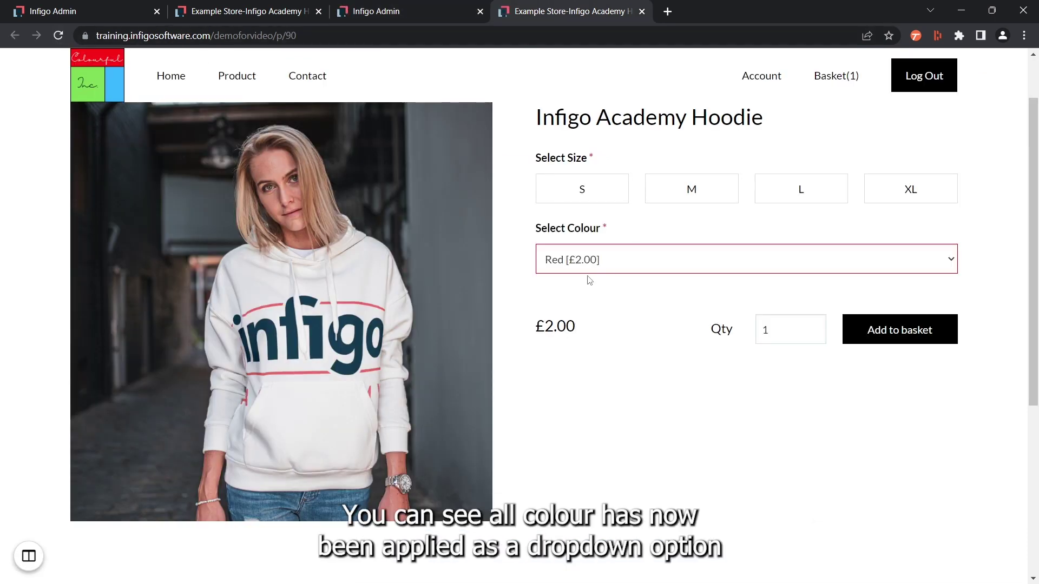
Switch the storefront hoodie's colour to Black and back to Red to compare the price.
left_click(608, 262)
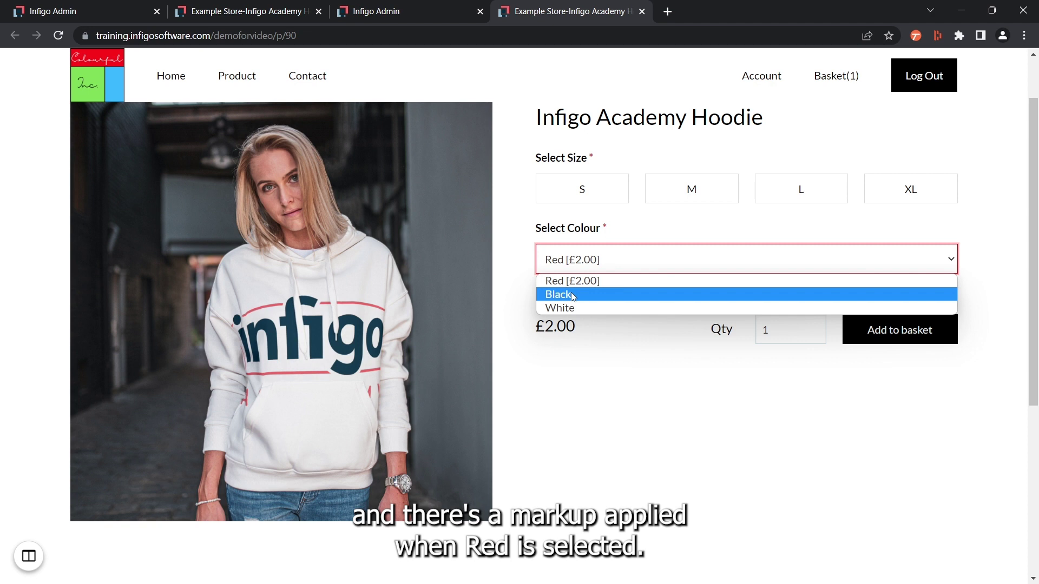
left_click(572, 294)
left_click(583, 260)
left_click(579, 280)
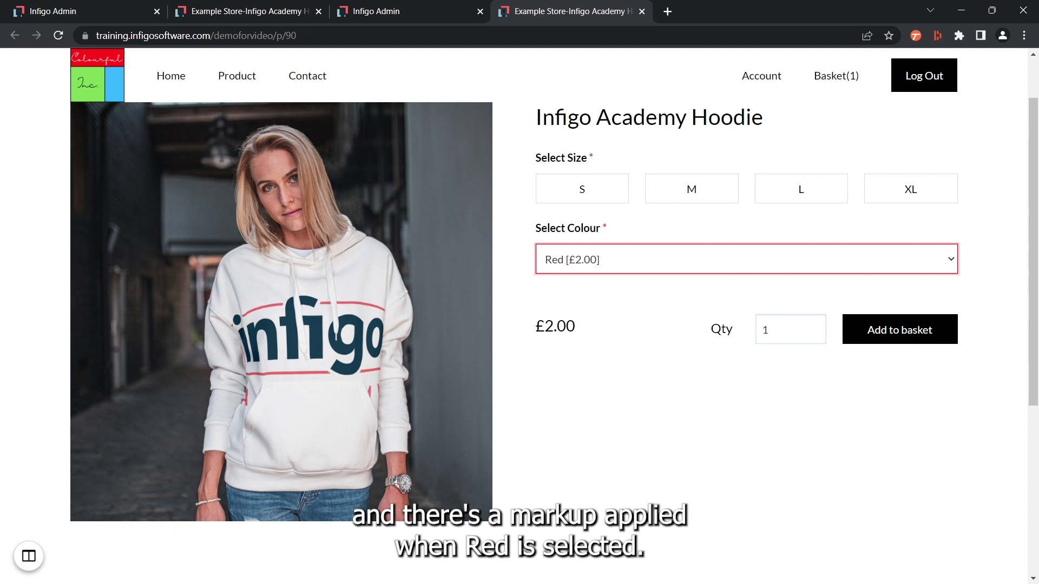
Set the display order of Clothing Size to 1 in the hoodie variant's attributes and update the record.
left_click(406, 10)
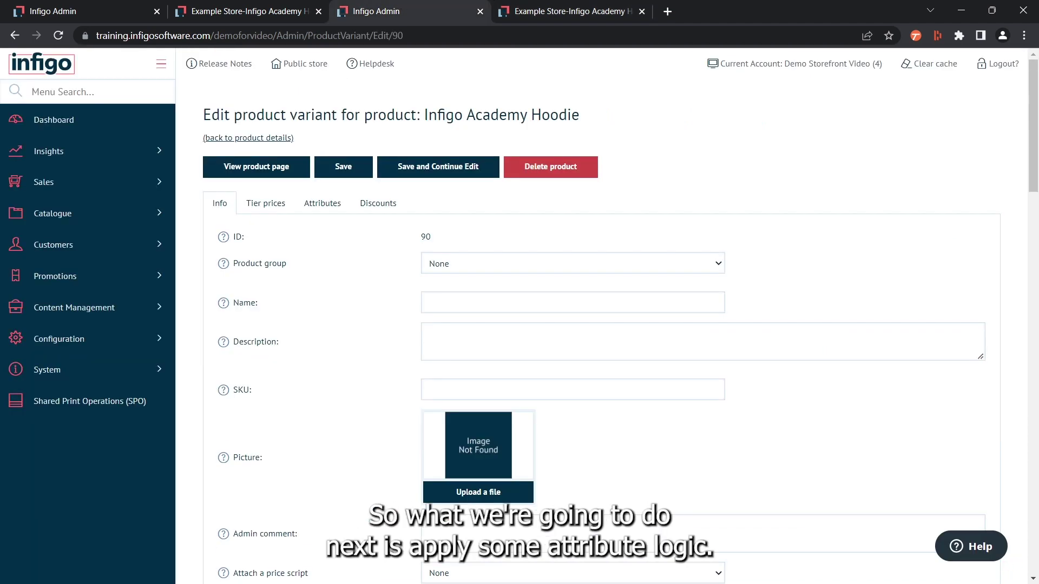
left_click(322, 203)
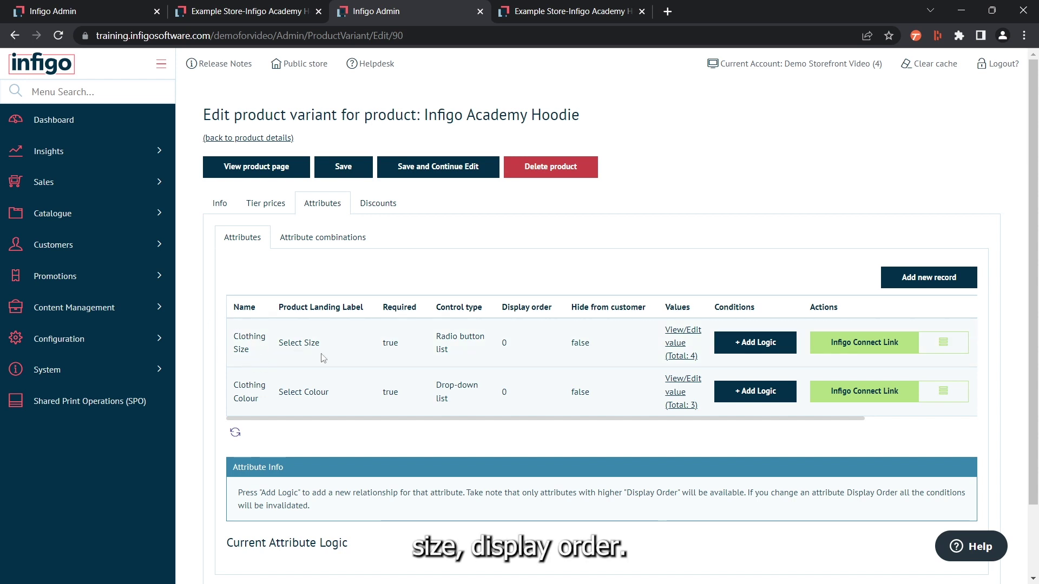
scroll(487, 347, "down", 2)
scroll(541, 411, "up", 2)
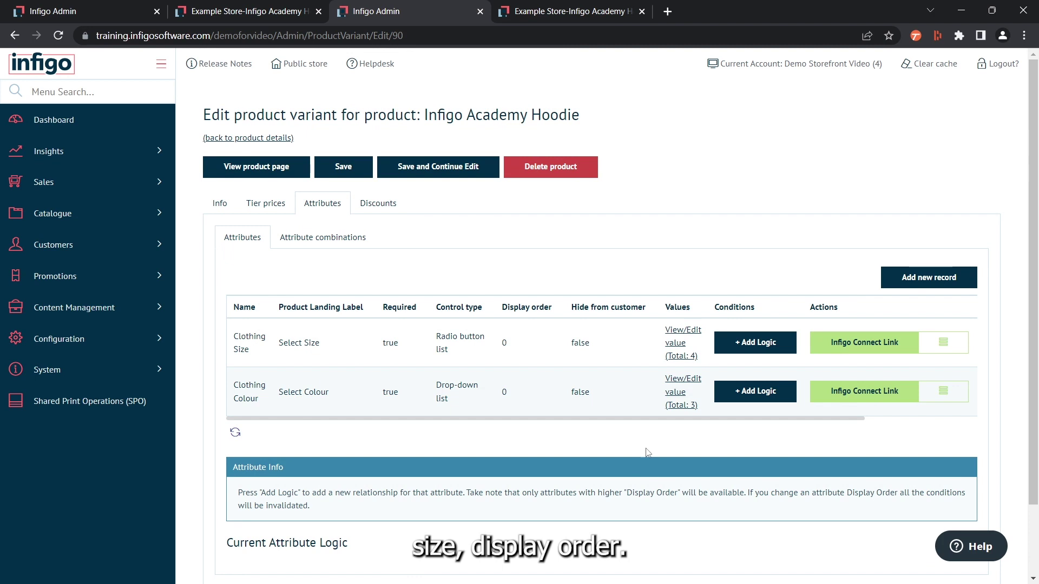
left_click_drag(648, 418, 761, 419)
left_click(869, 343)
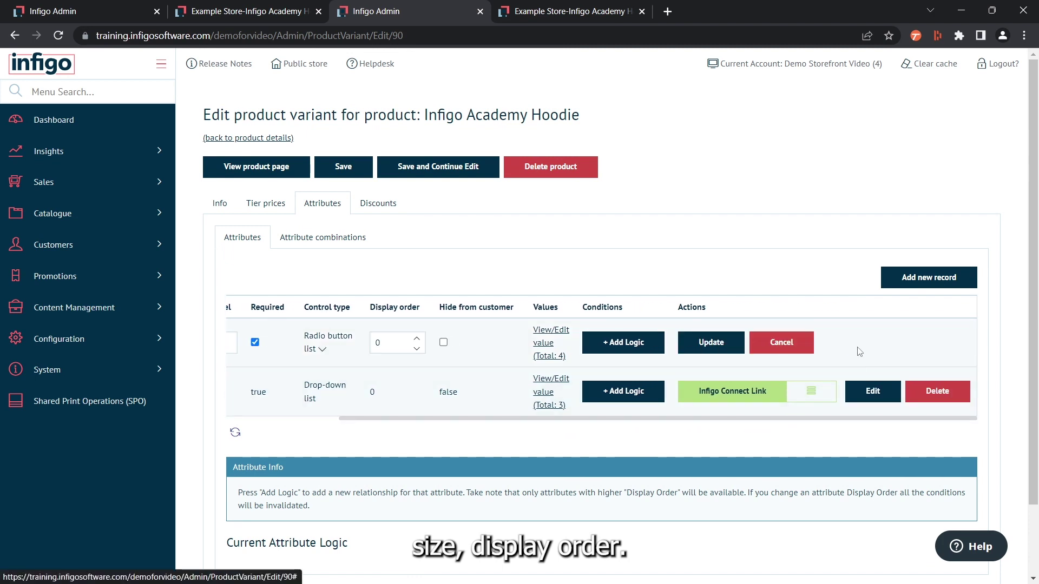
left_click(419, 339)
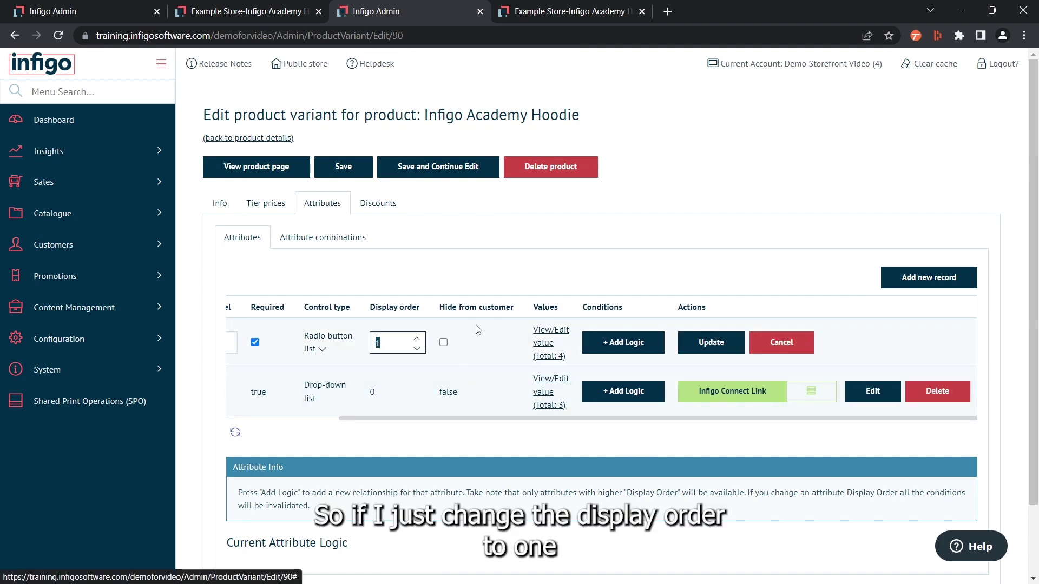
left_click(724, 345)
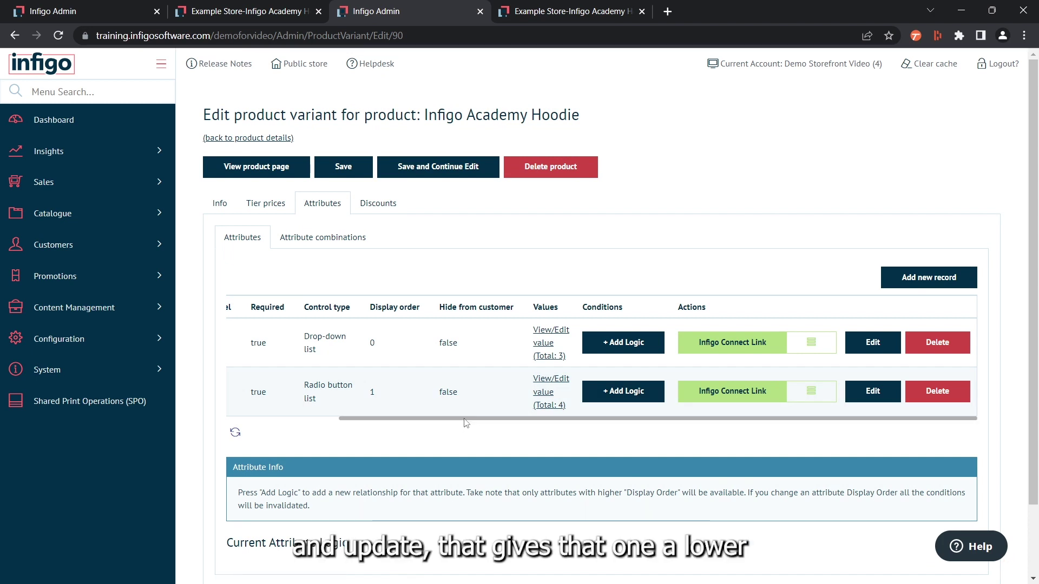
Add and save logic on Clothing Colour: if equal to Red, show Clothing Size values Small, Medium and Large.
left_click_drag(460, 418, 306, 420)
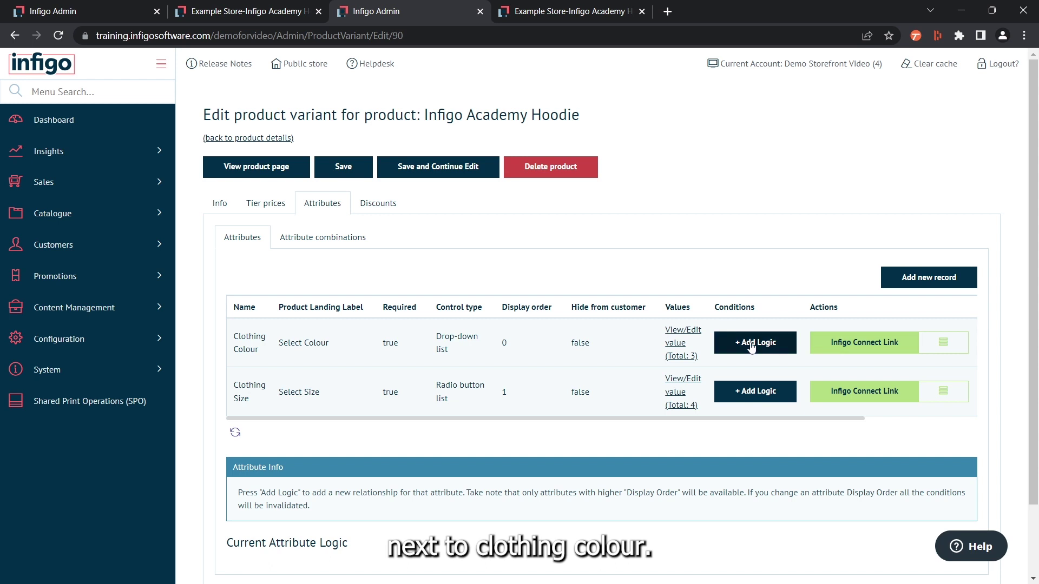
scroll(520, 330, "down", 4)
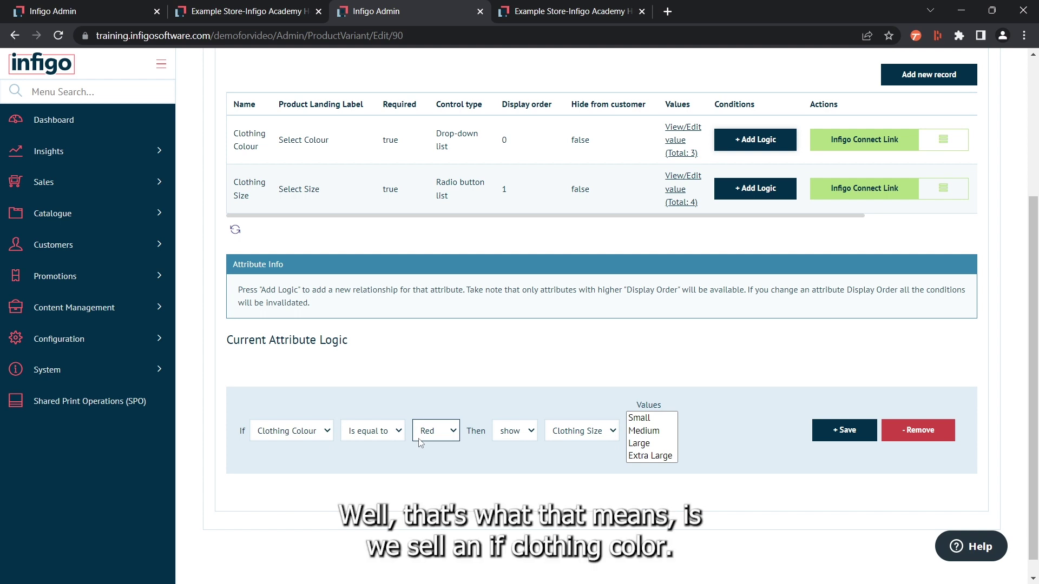
left_click(277, 436)
left_click(276, 434)
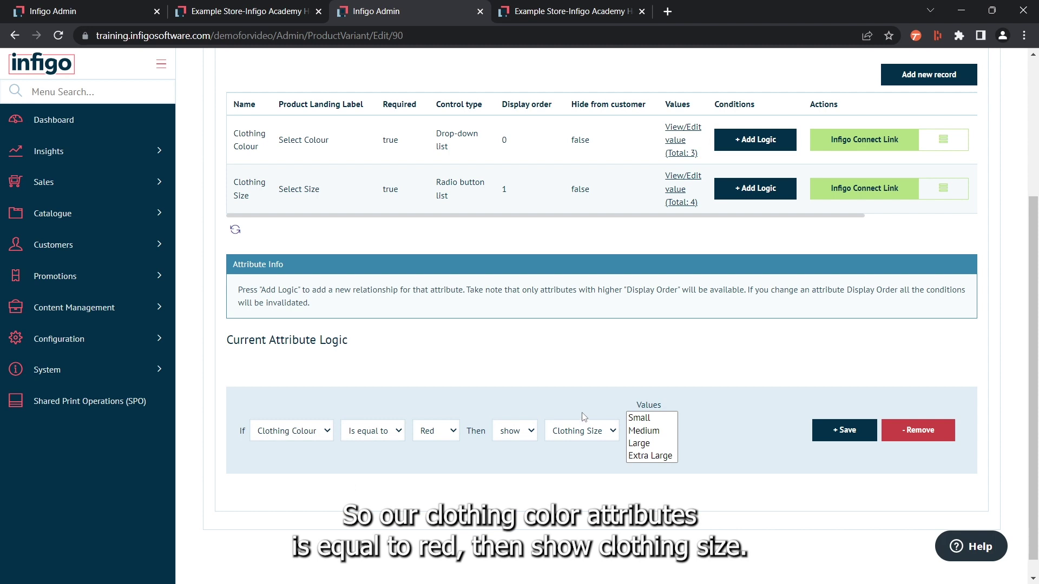
left_click(591, 434)
left_click(589, 437)
left_click(644, 420)
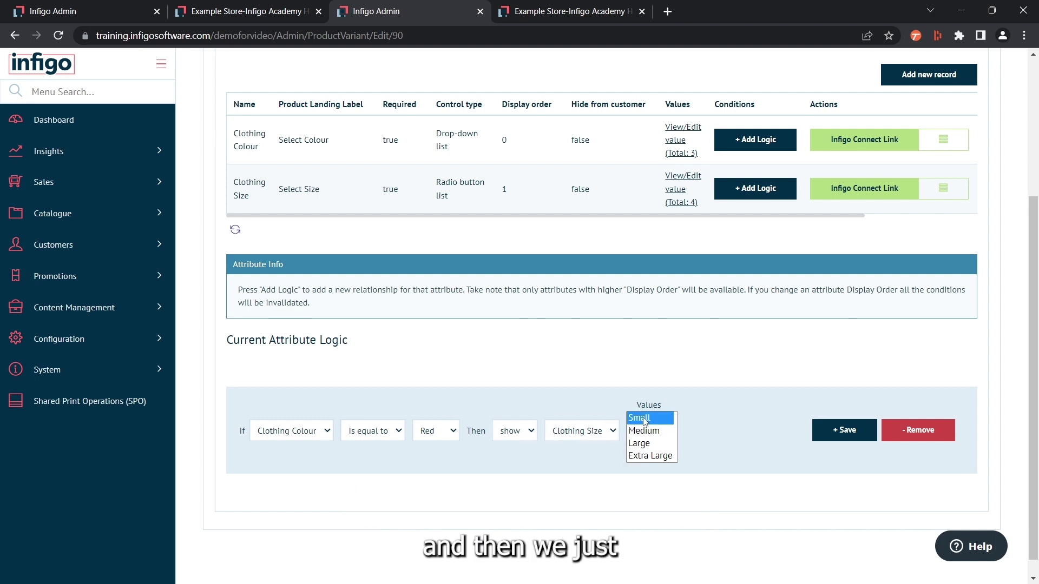
left_click_drag(640, 433, 641, 447)
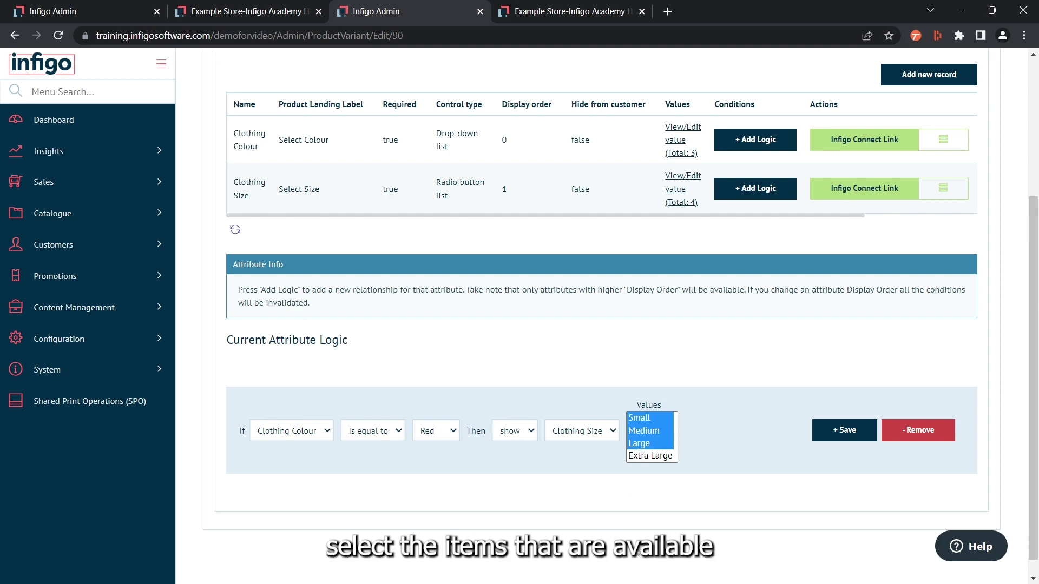
left_click(844, 430)
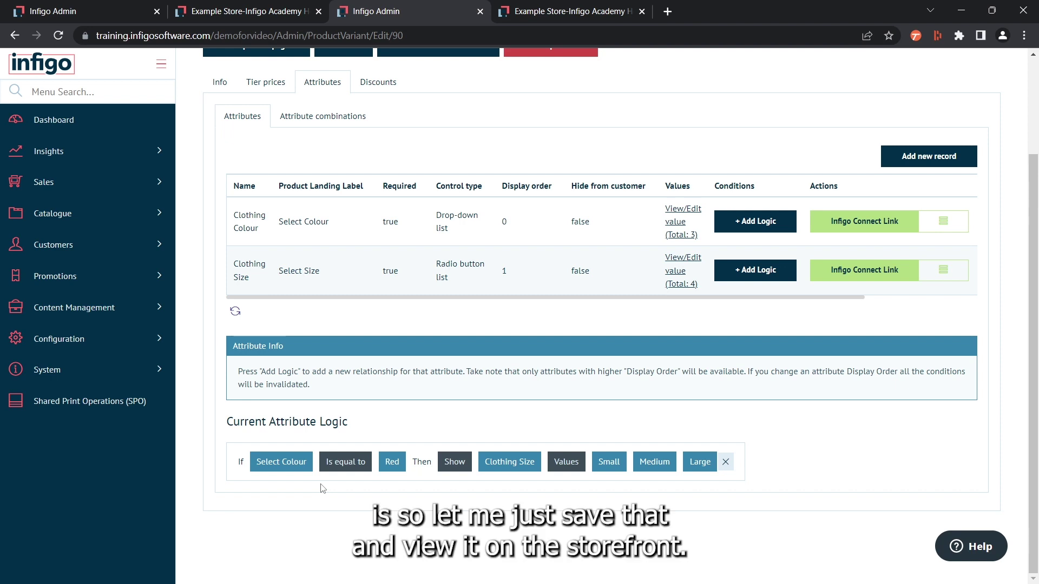
Save the hoodie variant while continuing to edit, and reopen its attributes to review the current attribute logic.
scroll(439, 448, "up", 2)
left_click(400, 168)
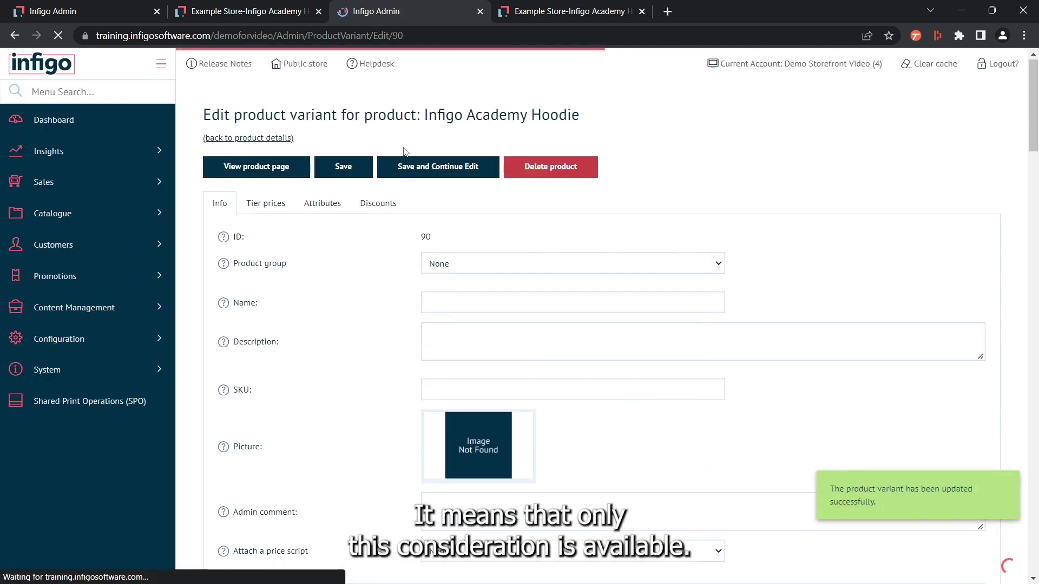
left_click(323, 204)
scroll(364, 441, "down", 2)
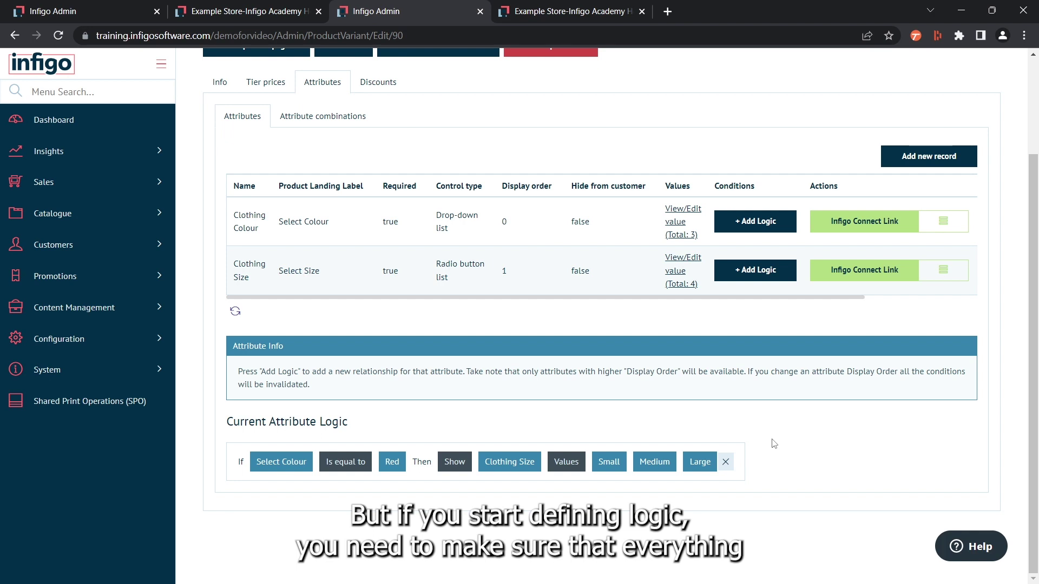
scroll(725, 541, "up", 2)
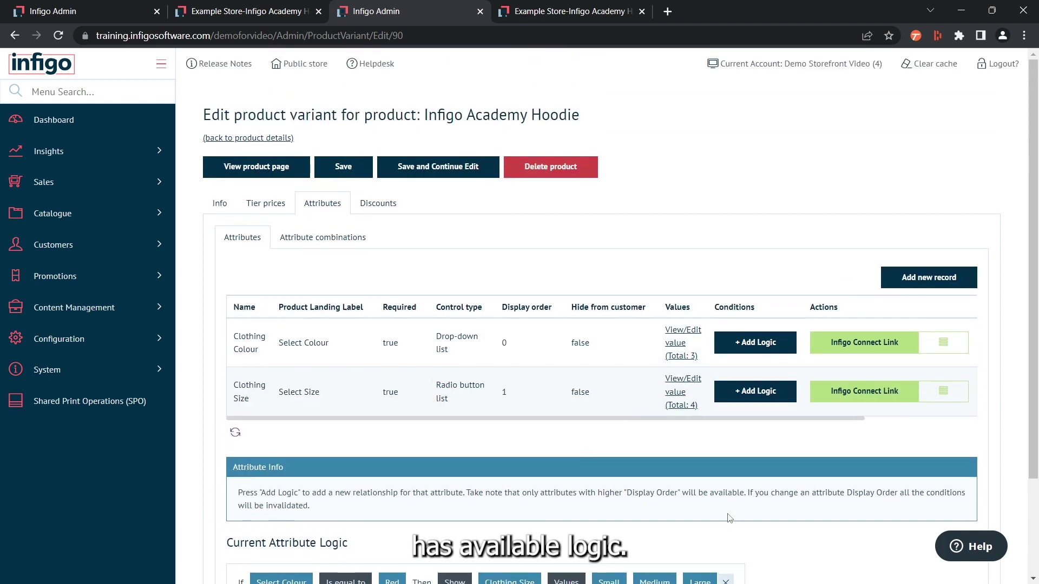
scroll(726, 514, "down", 1)
scroll(717, 531, "down", 1)
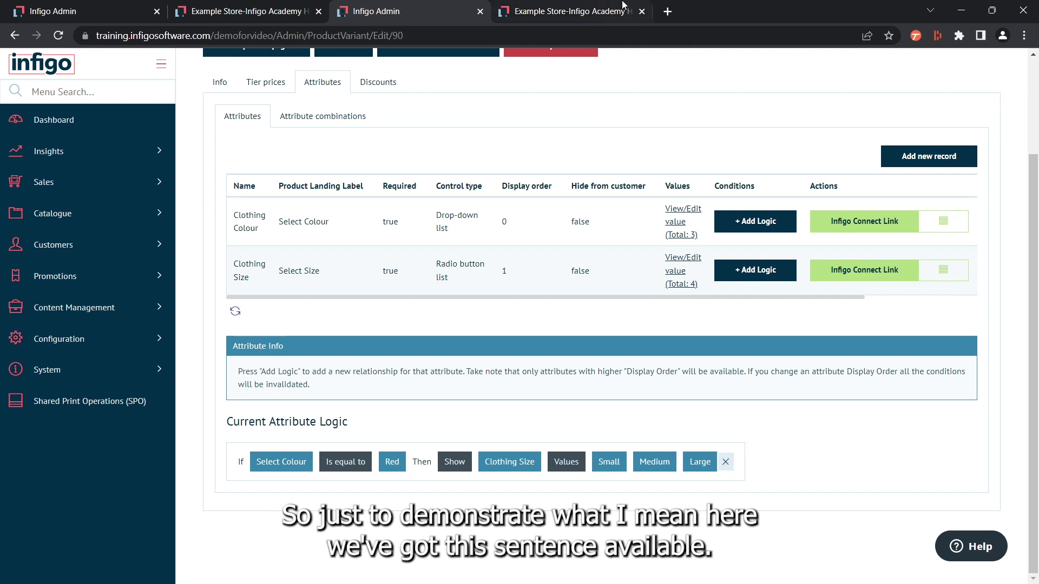
Reload the hoodie's storefront page and compare the sizes offered for Red and Black.
left_click(566, 11)
left_click(62, 36)
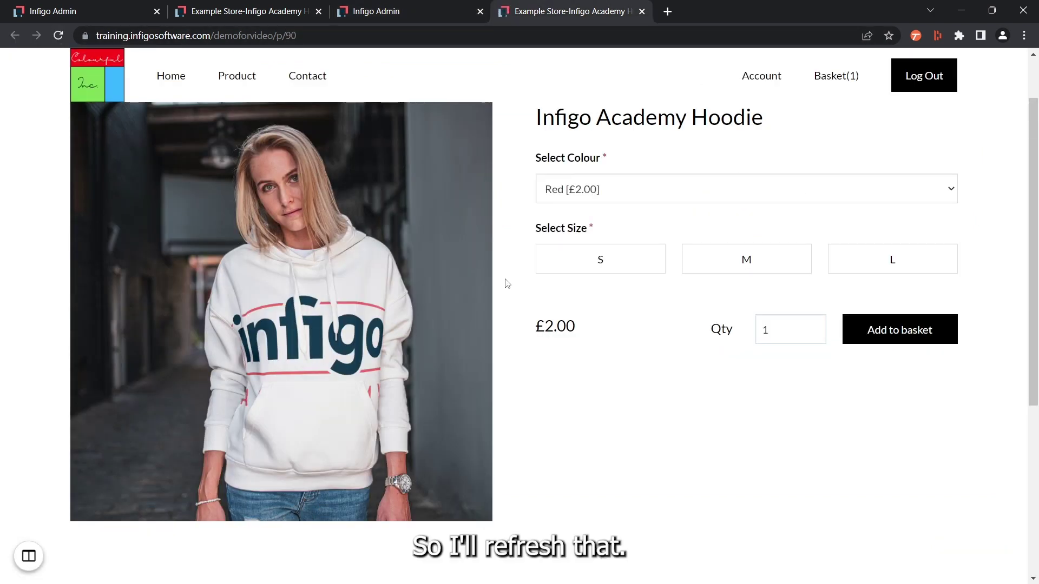
left_click(557, 188)
left_click(554, 211)
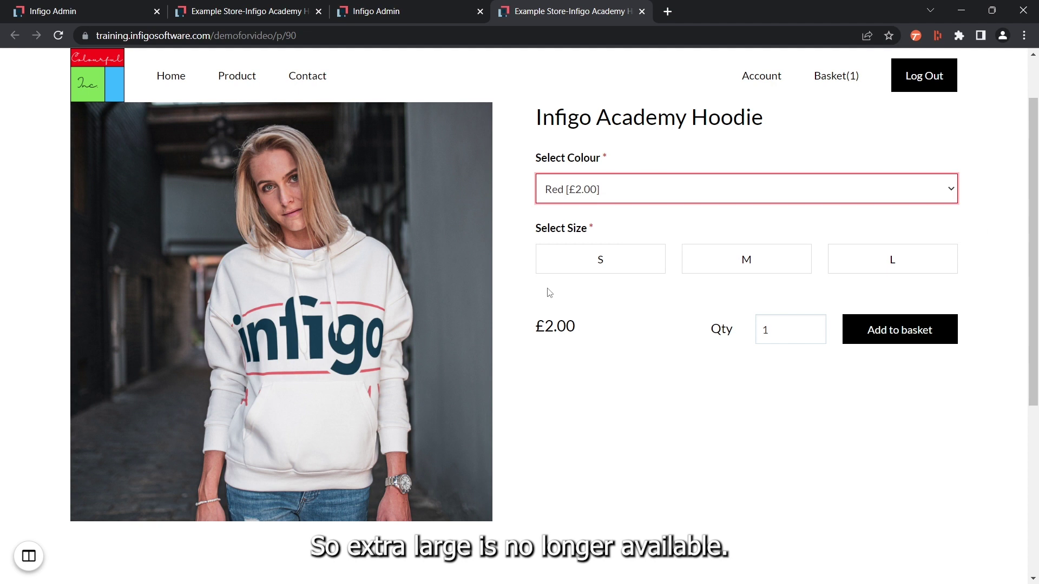
left_click(560, 190)
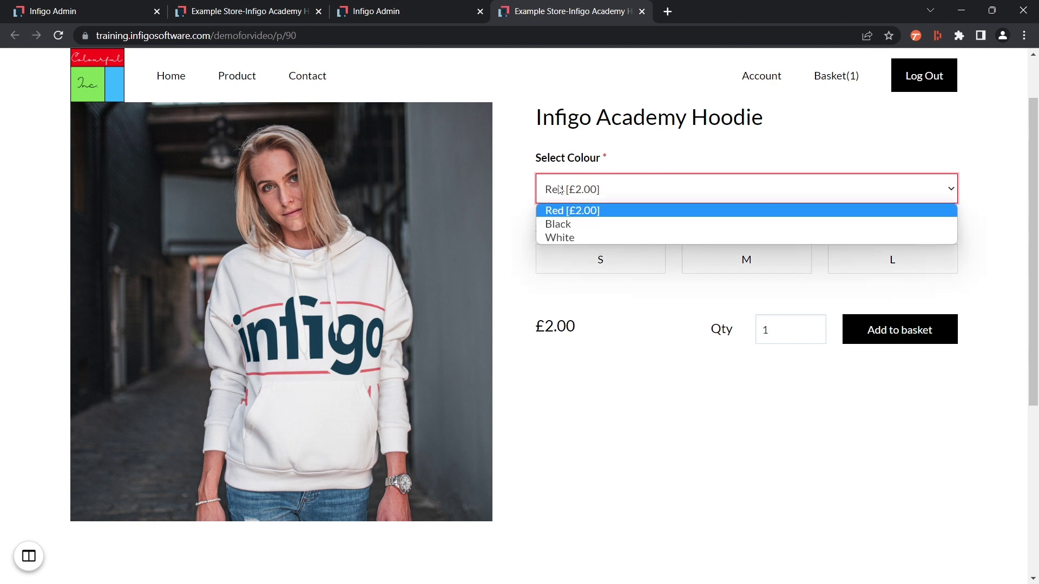
left_click(557, 223)
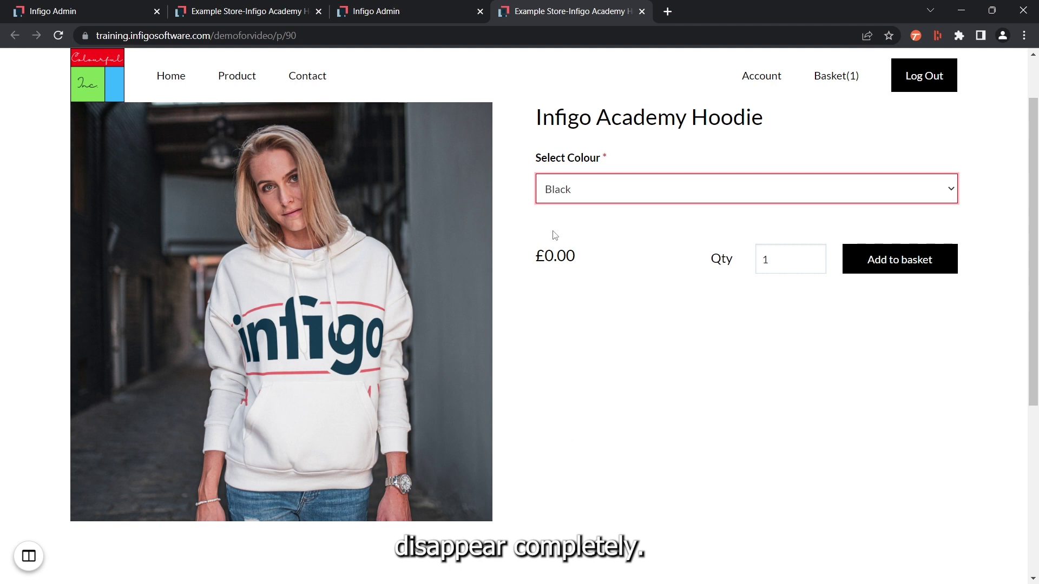
Back in the hoodie variant's attributes, add and save logic showing Small, Medium, Large and Extra Large when Clothing Colour is Black.
left_click(429, 14)
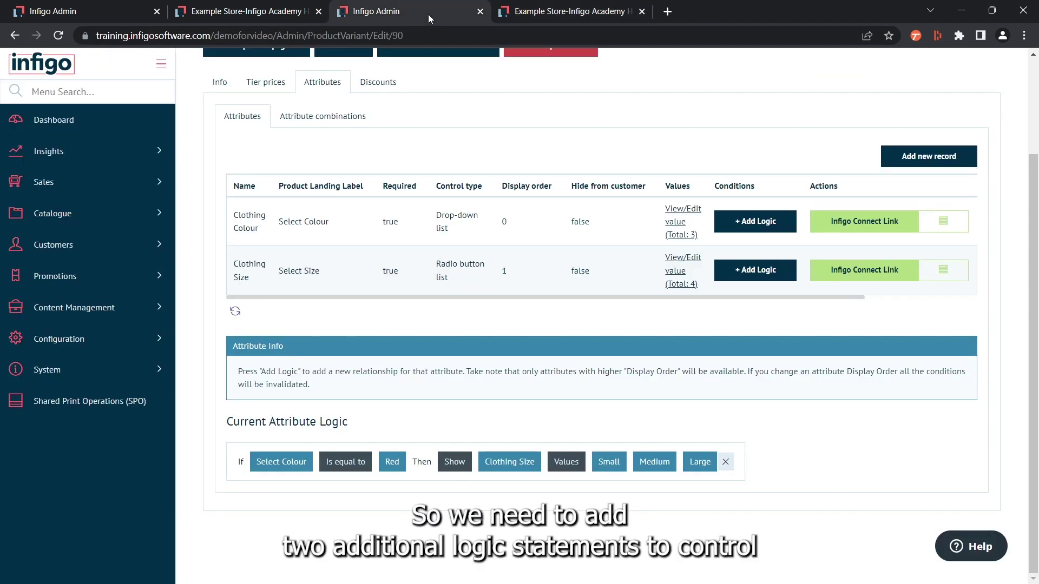
left_click(753, 226)
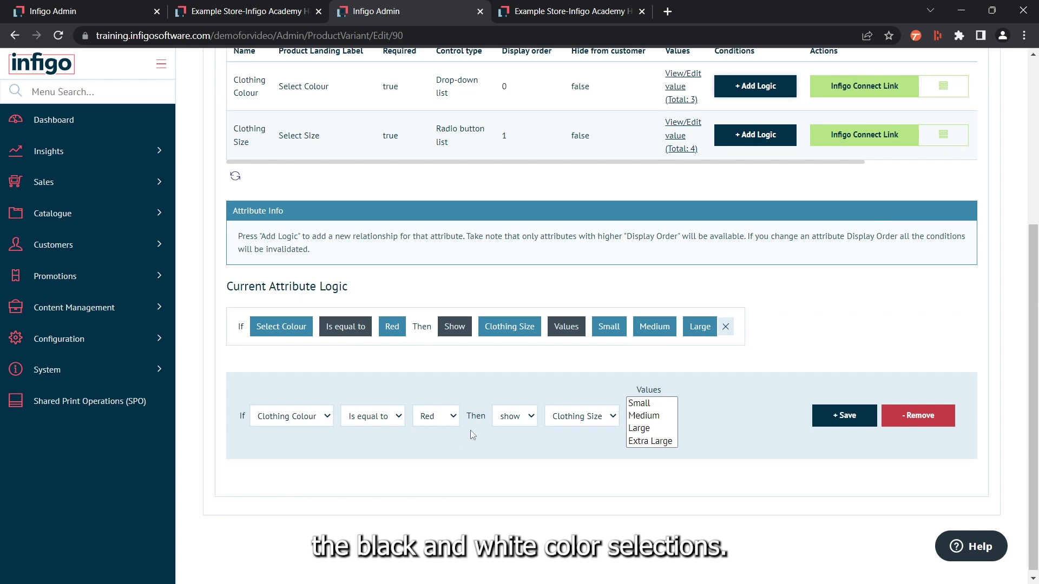
left_click(452, 418)
left_click(452, 434)
left_click_drag(638, 403, 637, 428)
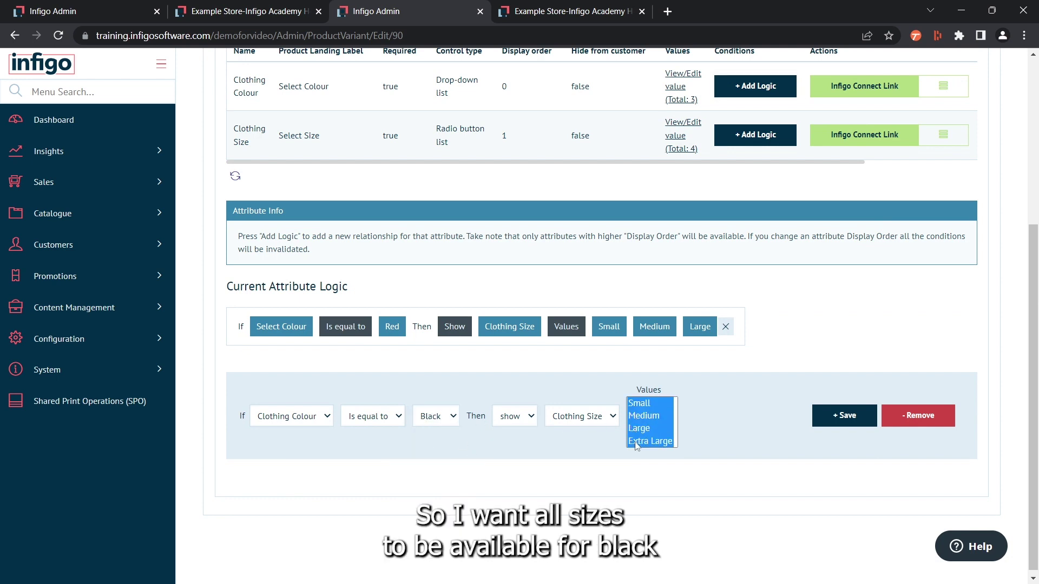
left_click(844, 416)
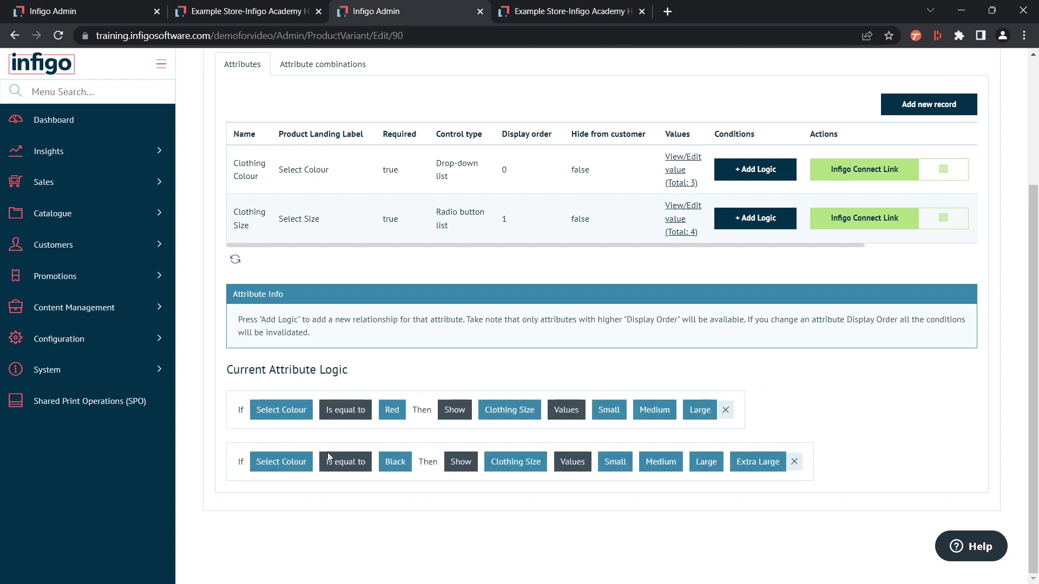
Add logic showing all four clothing sizes when Clothing Colour is White, and save the variant while continuing to edit.
scroll(459, 425, "up", 3)
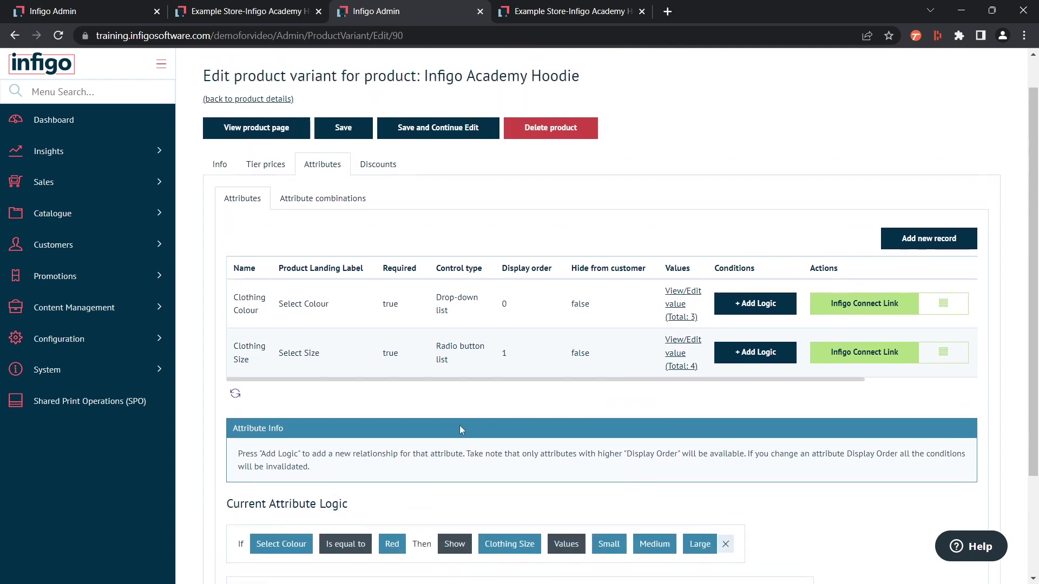
left_click(746, 305)
scroll(595, 352, "down", 4)
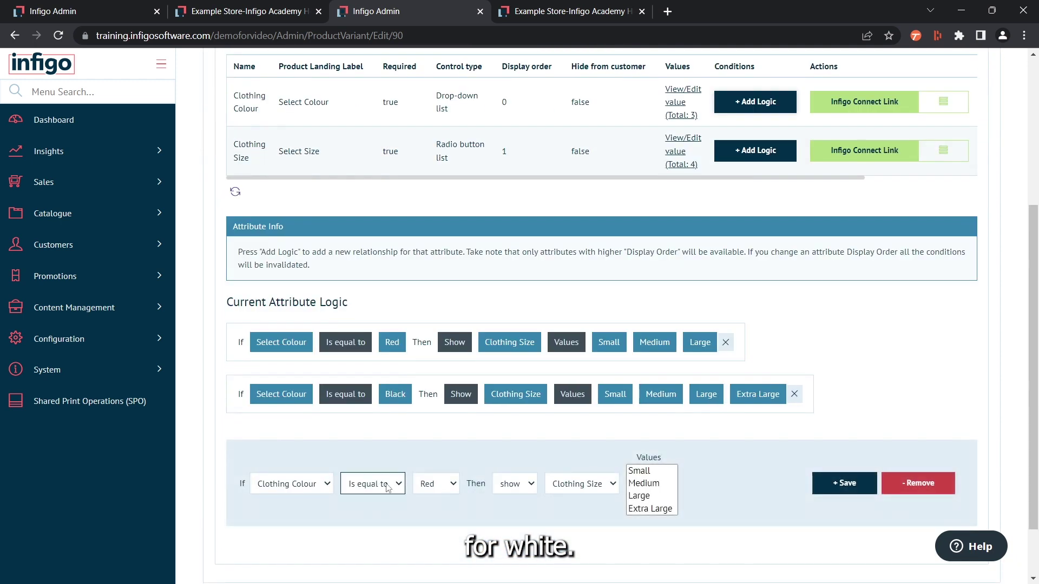
left_click(423, 486)
left_click(431, 523)
left_click(637, 475)
left_click_drag(636, 481, 637, 516)
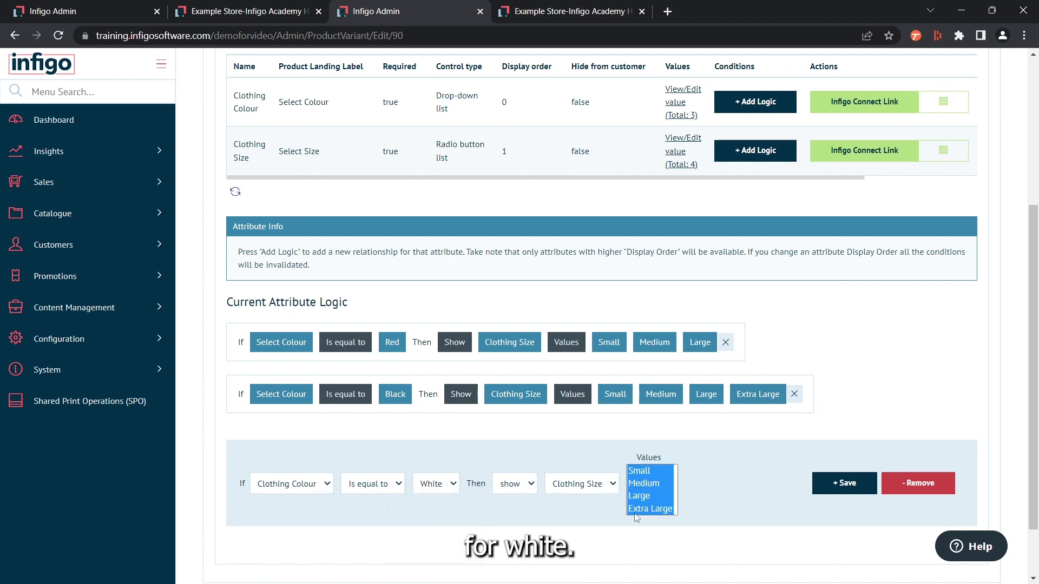
left_click(859, 477)
scroll(368, 502, "up", 5)
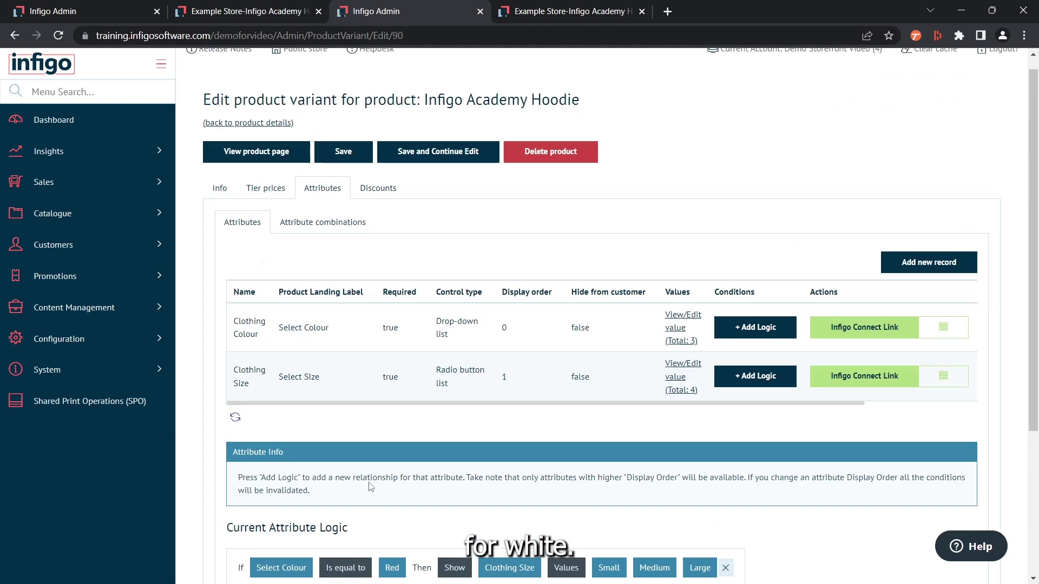
left_click(433, 166)
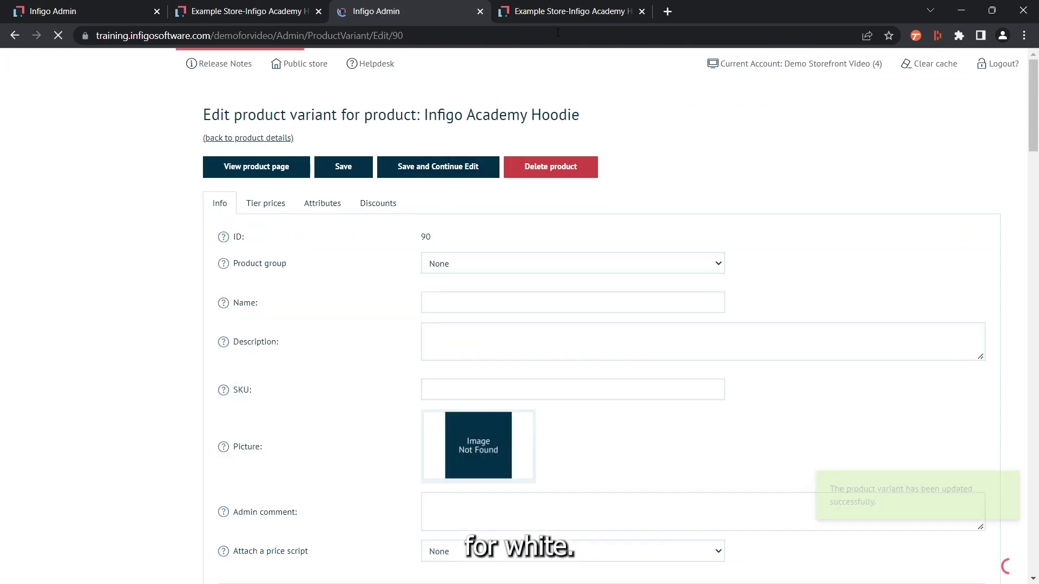
Reload the hoodie's storefront page and check the sizes offered for Red, Black and White.
left_click(558, 12)
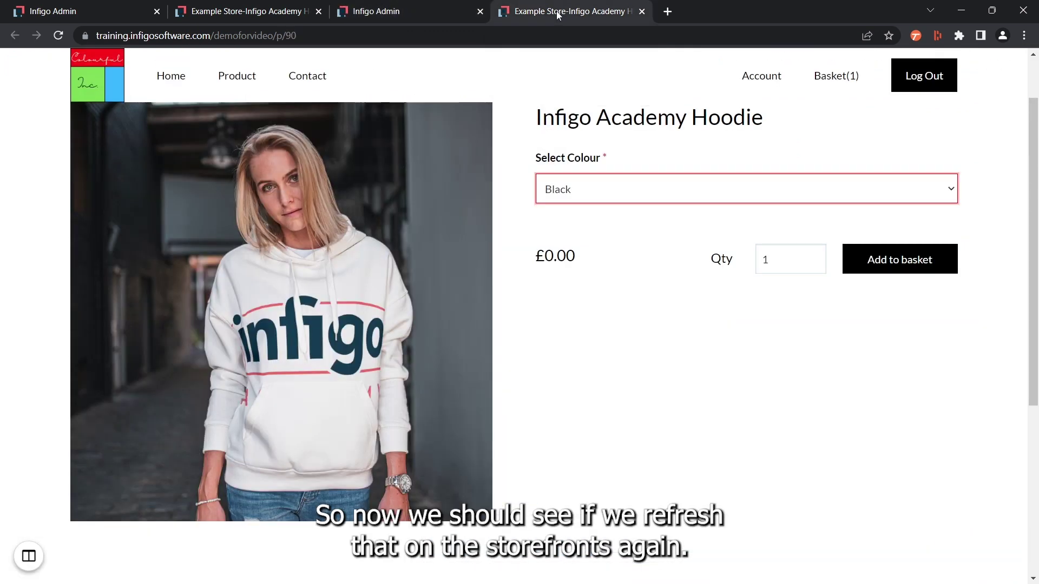
left_click(57, 35)
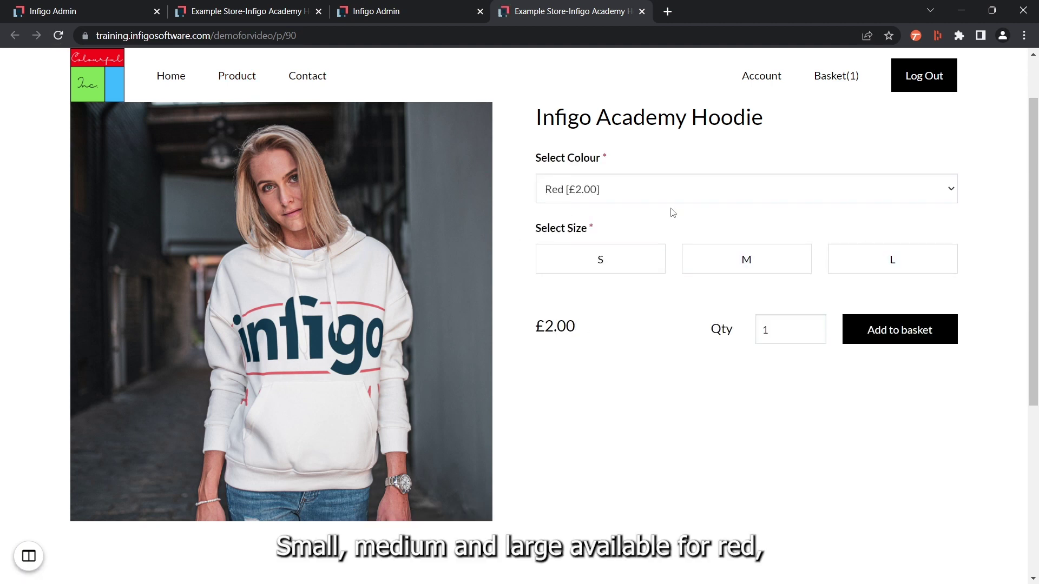
left_click(573, 194)
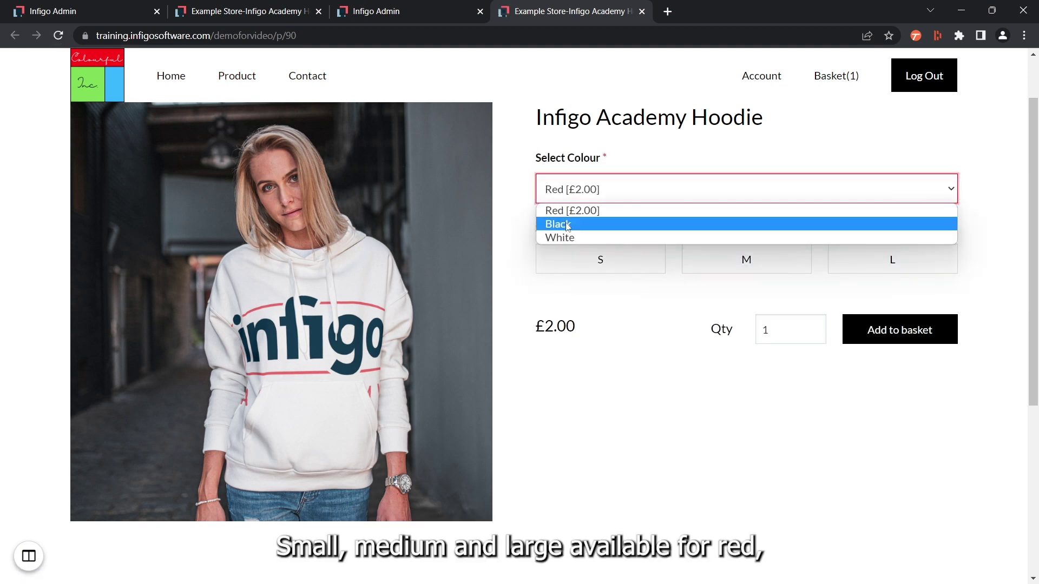
left_click(568, 224)
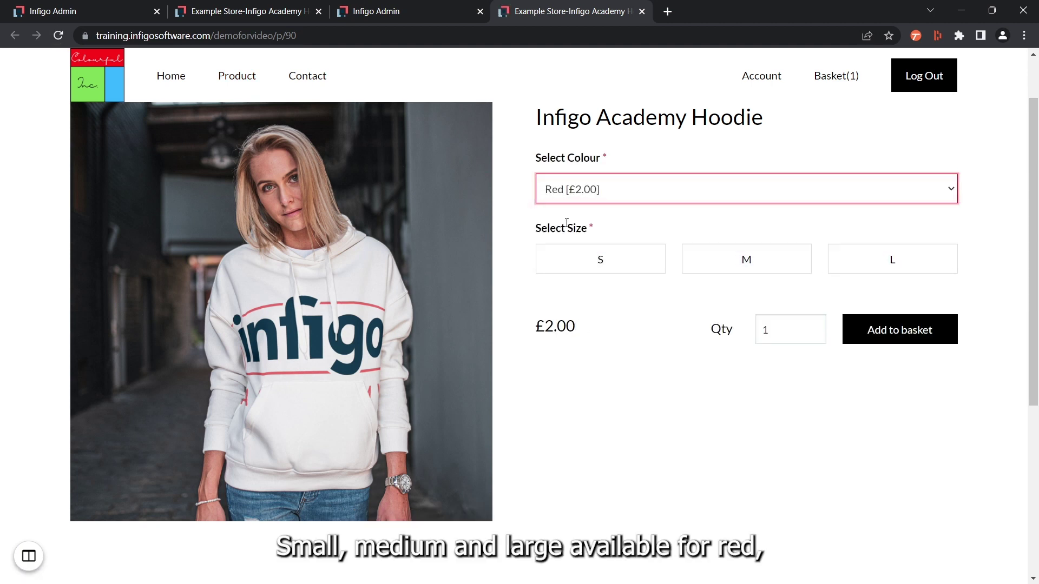
left_click(563, 193)
left_click(566, 237)
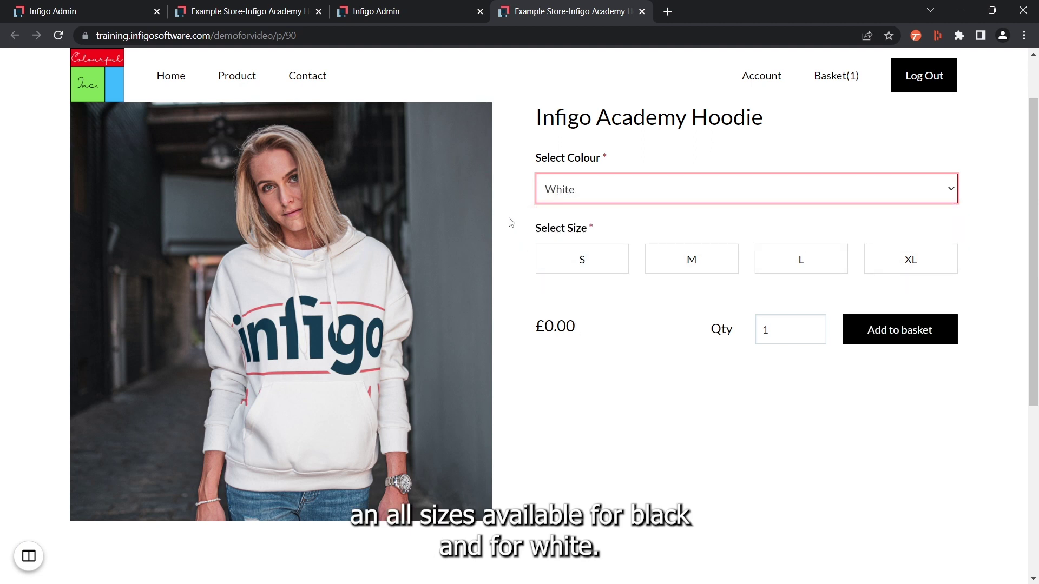
Go back to the hoodie variant's attribute combinations and open the form for adding a new combination.
left_click(428, 10)
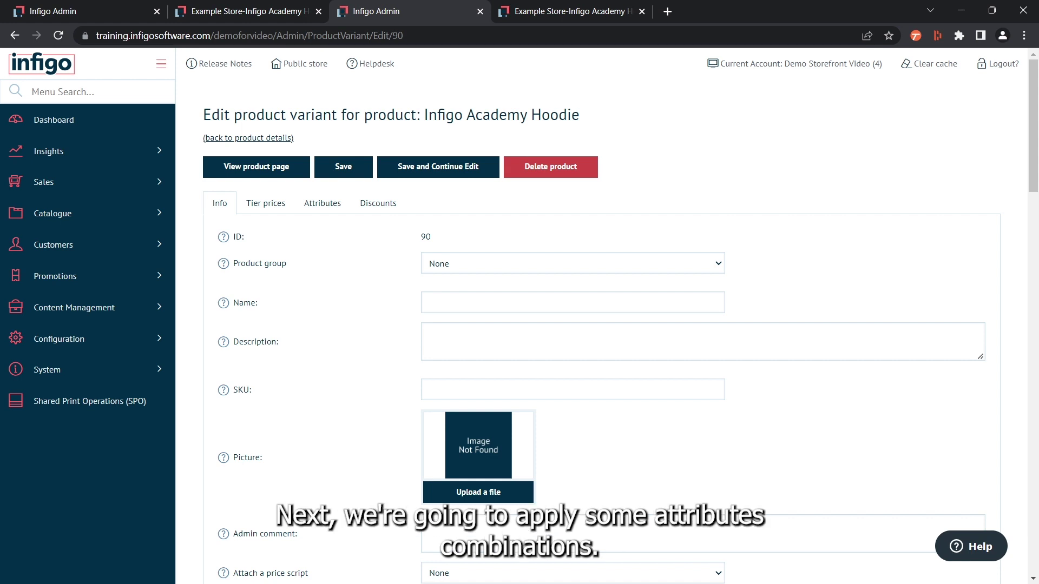
left_click(326, 204)
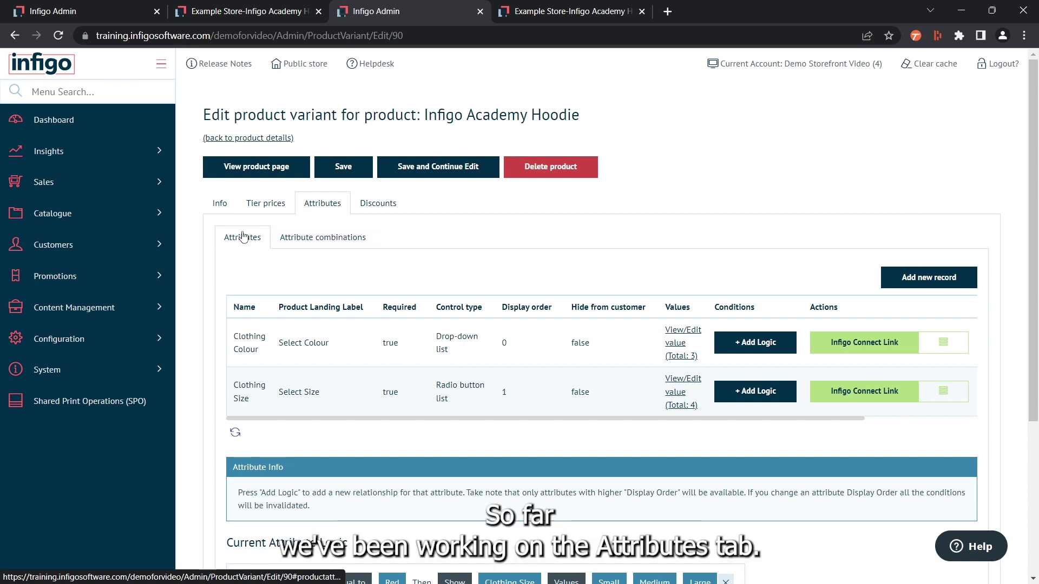
left_click(337, 244)
scroll(355, 267, "down", 2)
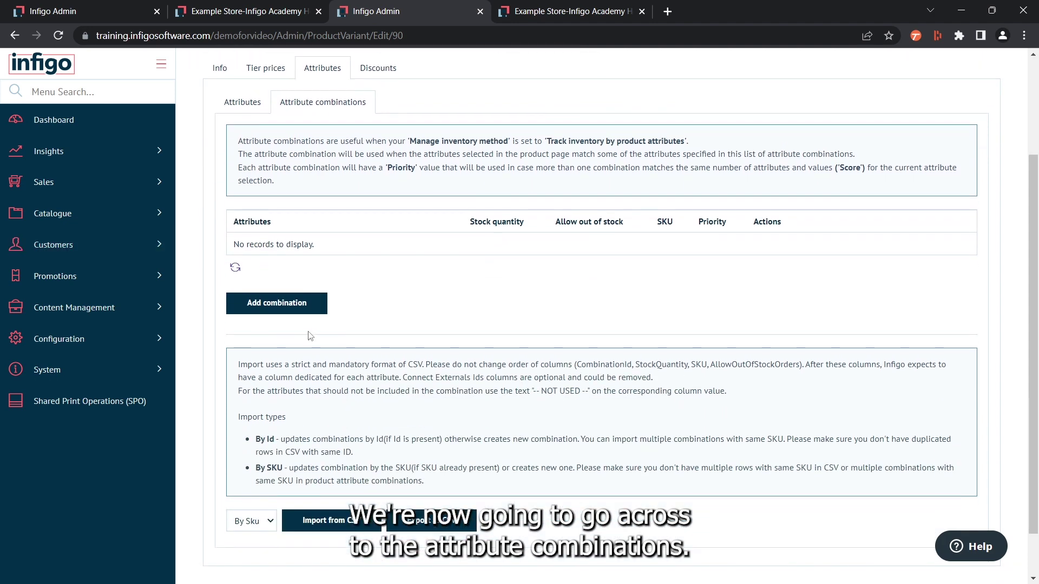
left_click(276, 309)
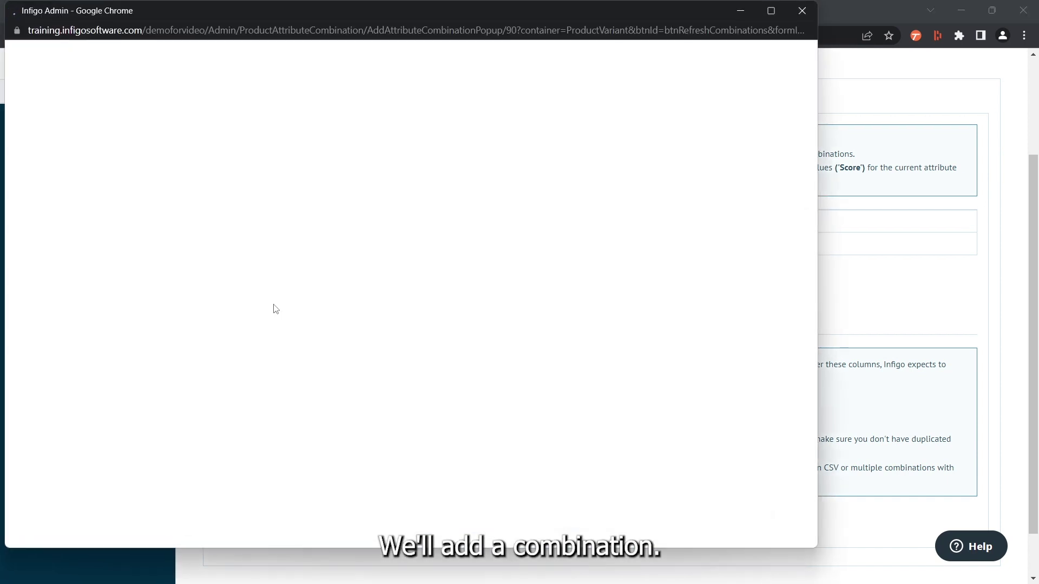
left_click_drag(230, 17, 350, 42)
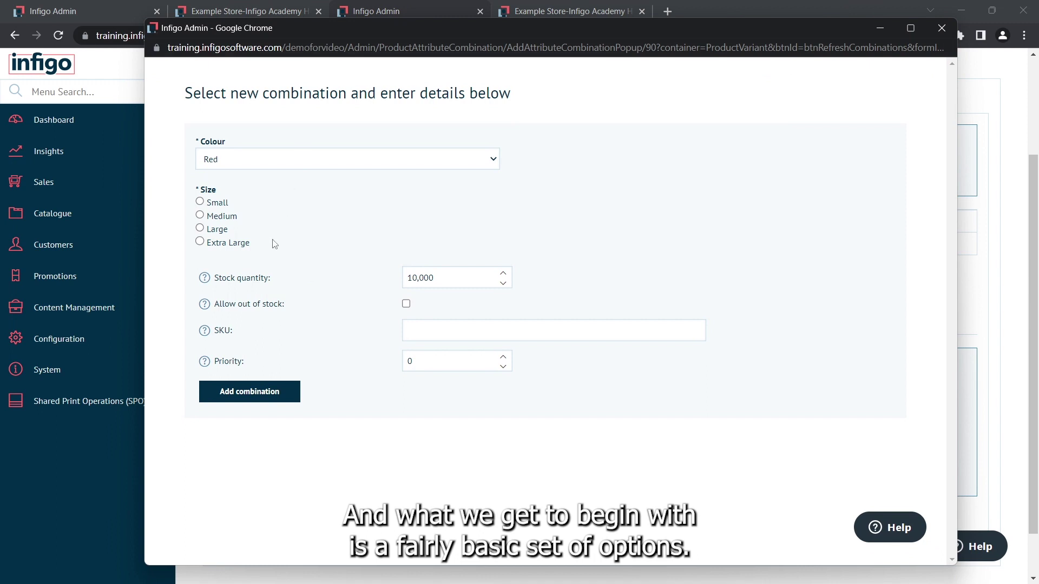
Choose colour Red and size Small for the new attribute combination.
left_click(245, 162)
left_click(245, 163)
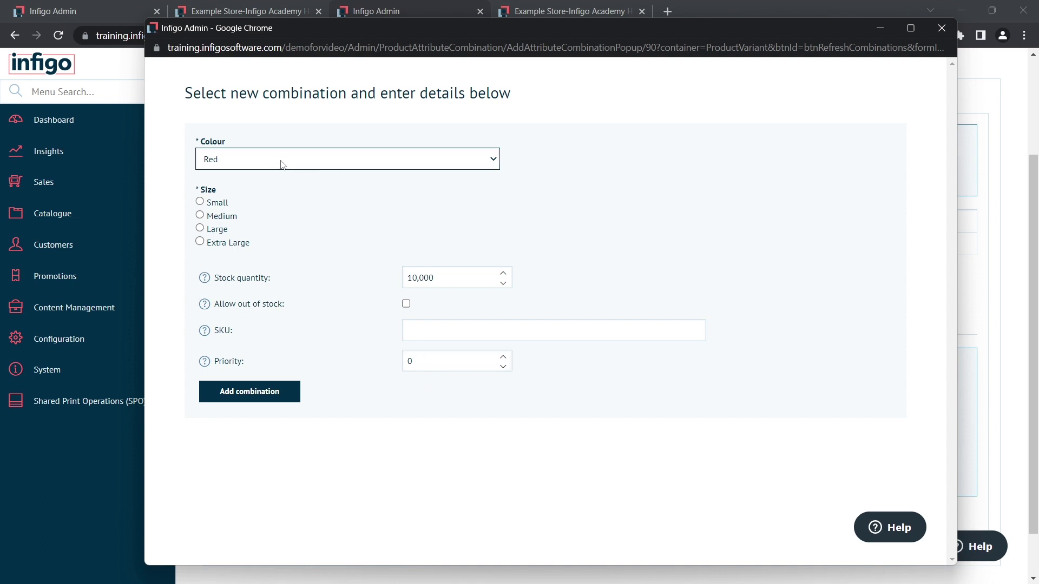
left_click(256, 163)
left_click(255, 163)
left_click(199, 201)
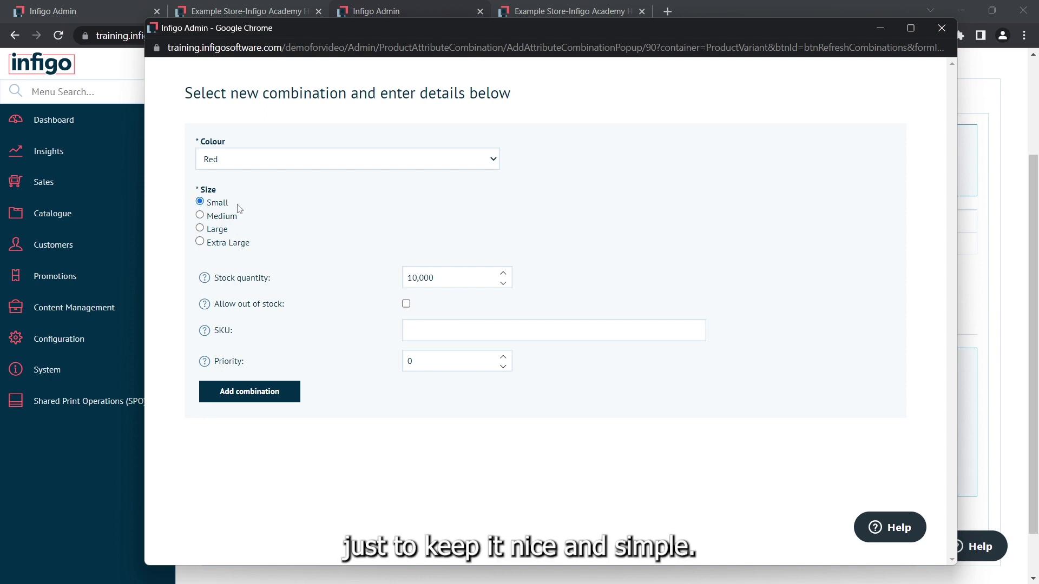
left_click(236, 165)
left_click(236, 165)
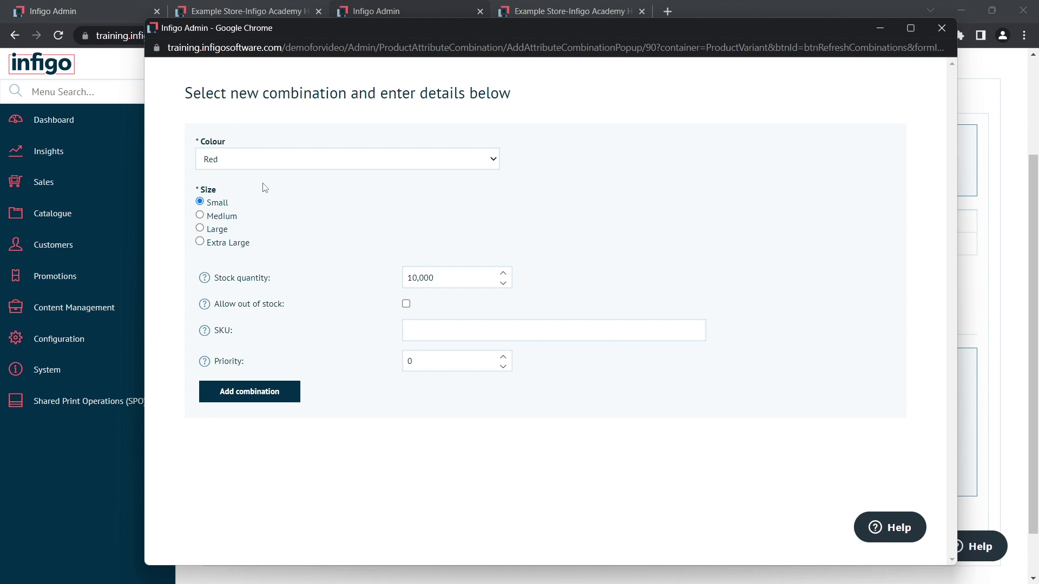
Set the Red Small combination's stock quantity to 100 and SKU to RED-SM, and add the combination.
double_click(448, 281)
type("100")
left_click(550, 264)
left_click(433, 338)
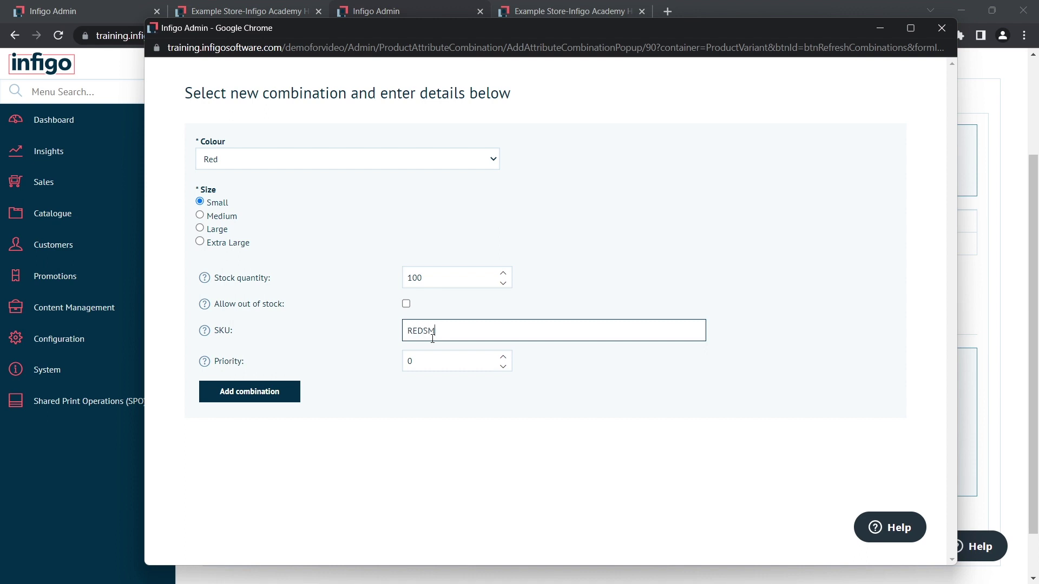
left_click(423, 332)
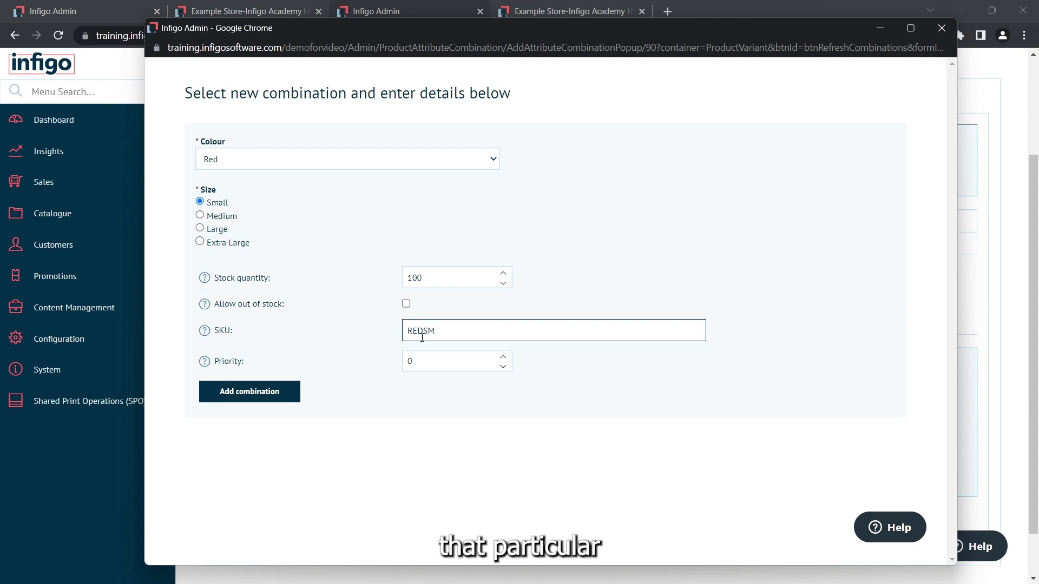
type("-")
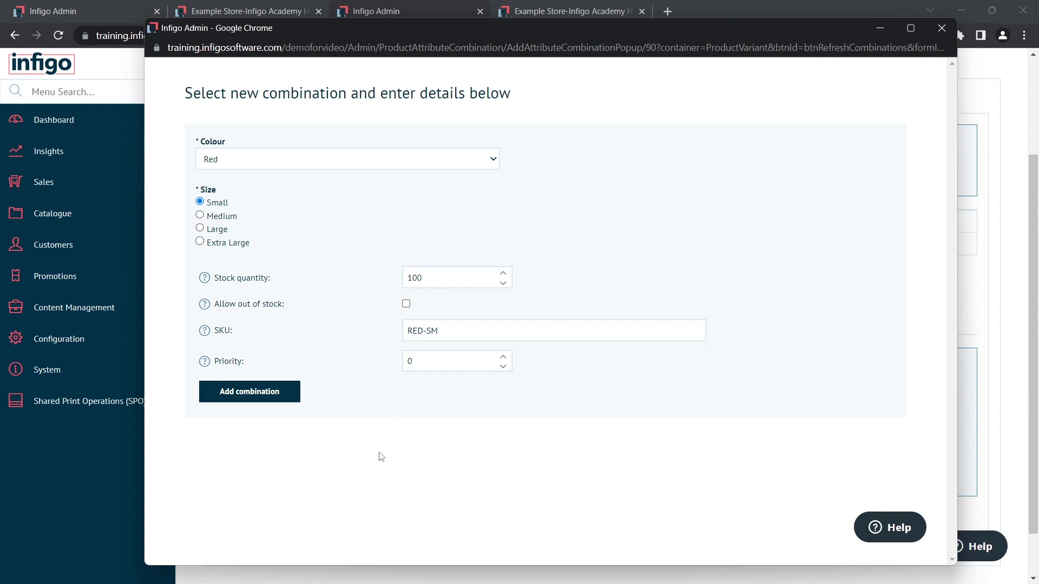
left_click(260, 391)
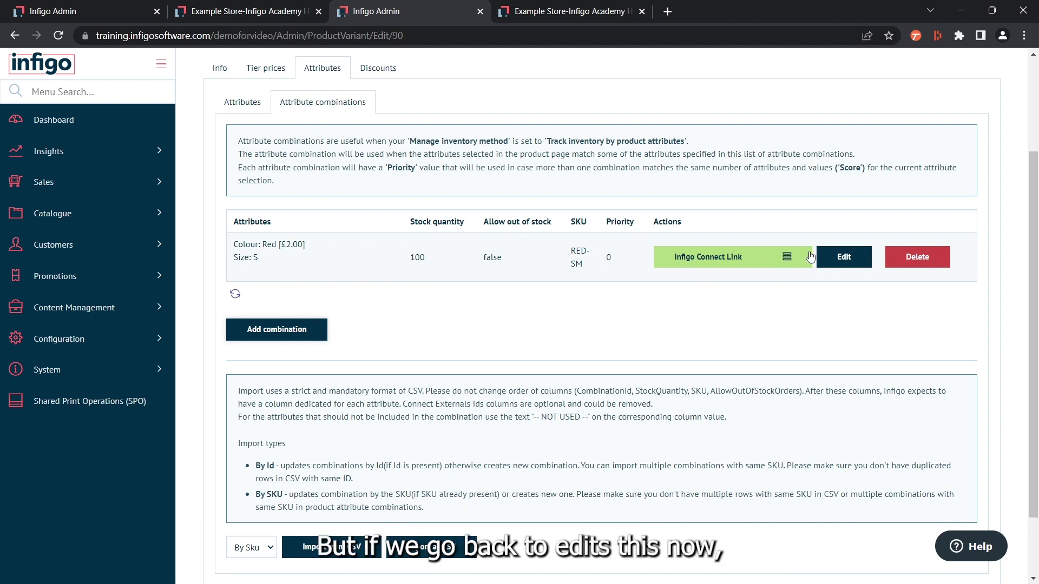
Open the Red Small combination for editing, upload the Red hoodie image and add it as a product picture.
left_click(848, 265)
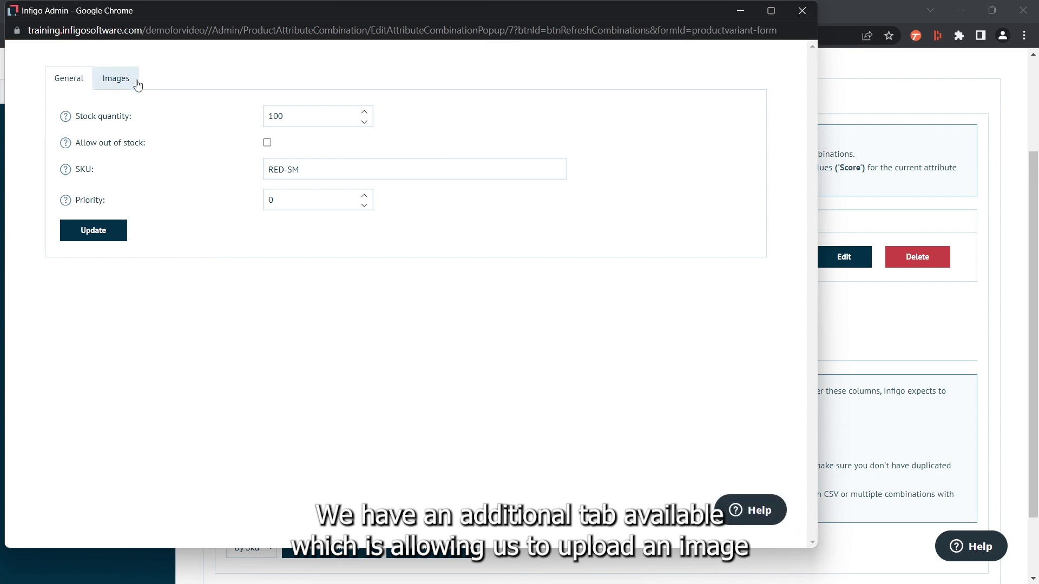
left_click(115, 79)
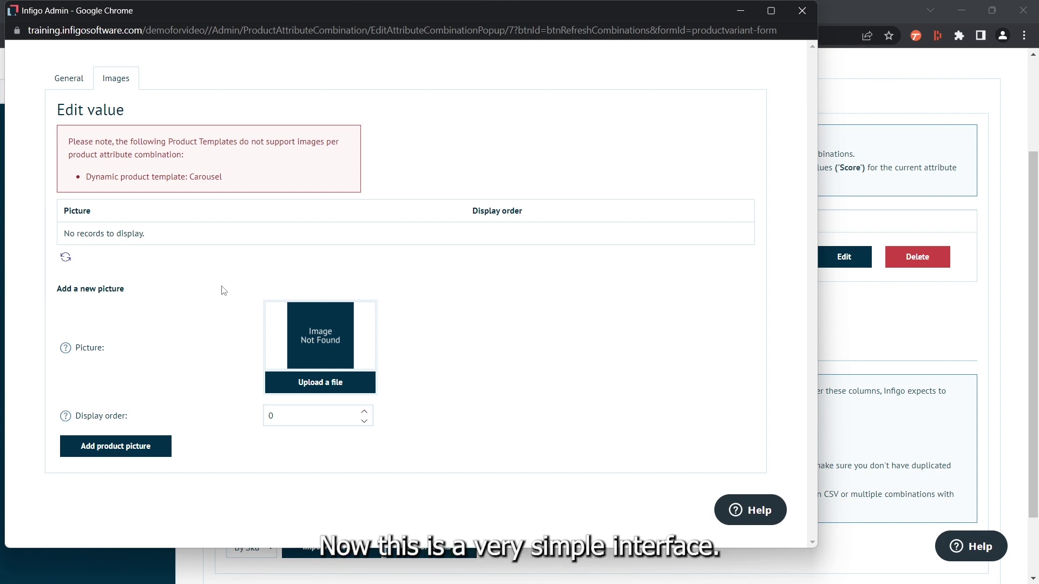
left_click(318, 387)
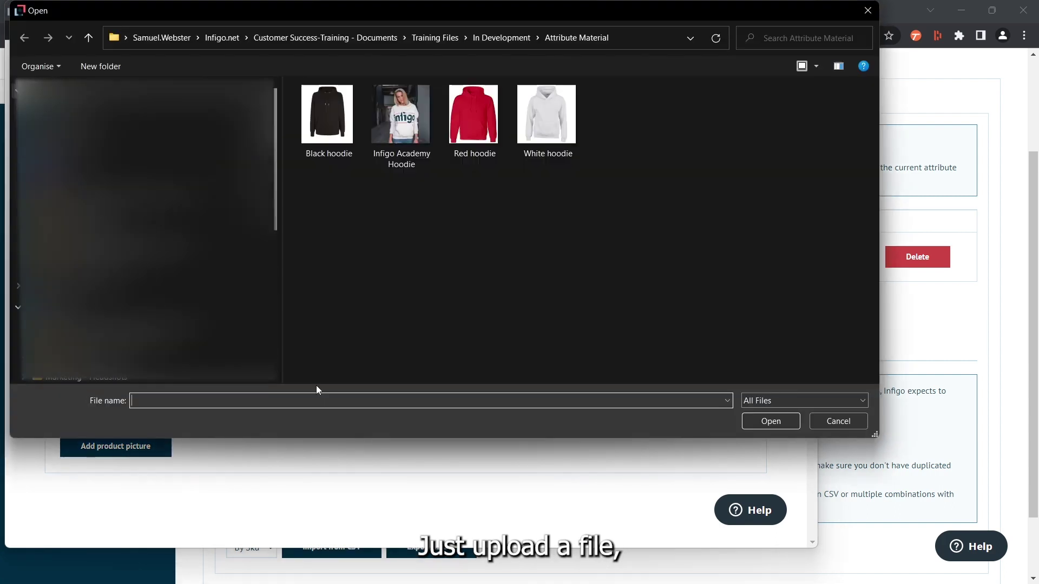
left_click(474, 116)
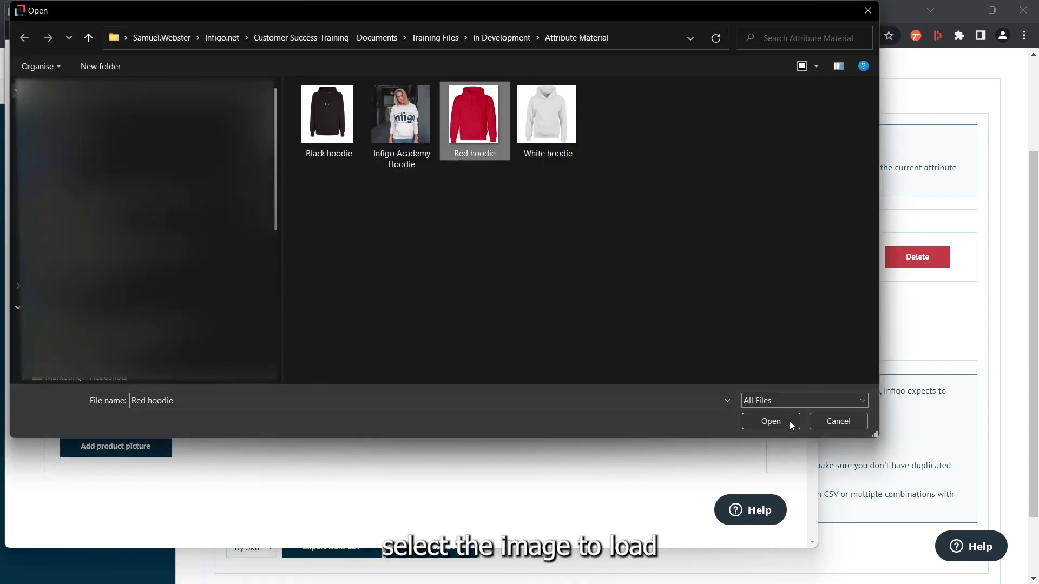
left_click(789, 421)
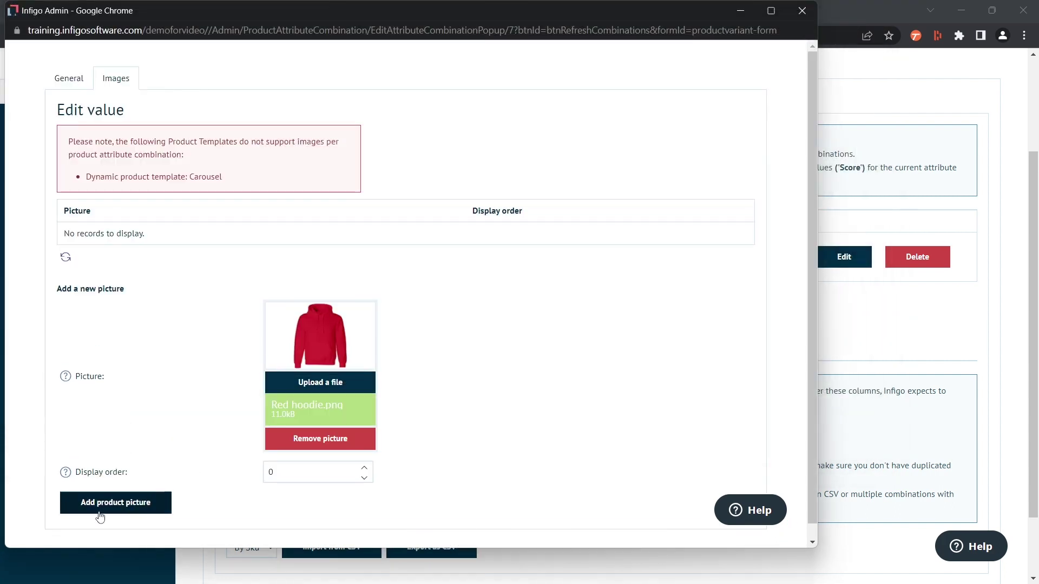
left_click(102, 514)
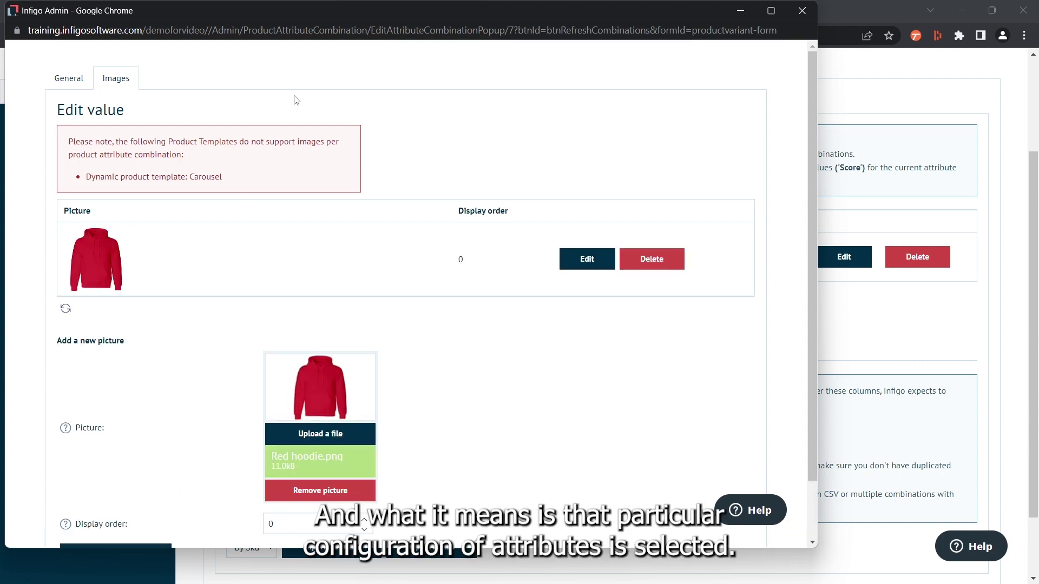
Return to the Red Small combination's general settings and update it.
left_click_drag(298, 20, 857, 233)
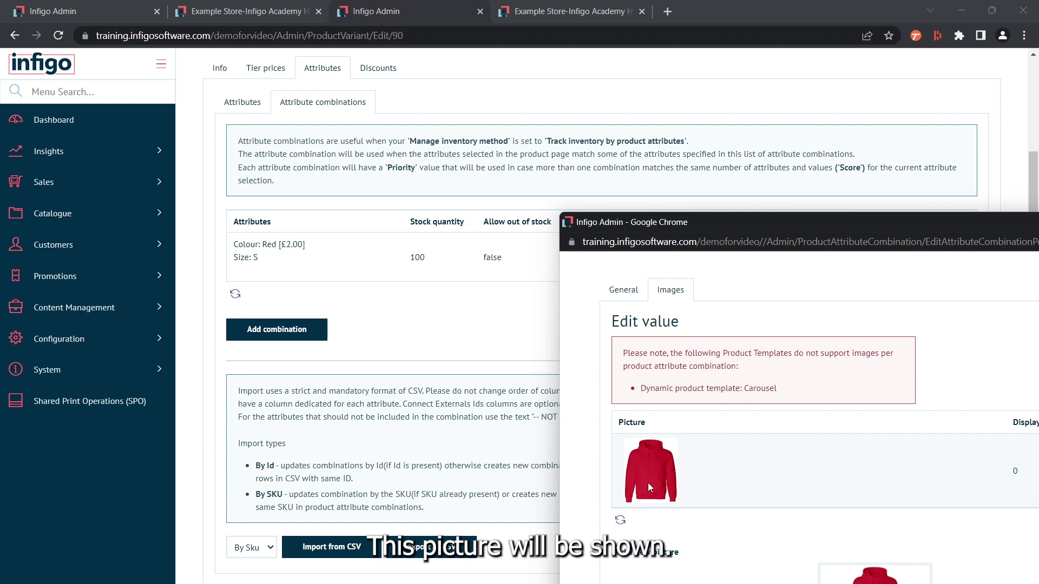
left_click_drag(739, 225, 296, 48)
scroll(439, 304, "down", 1)
scroll(438, 305, "up", 1)
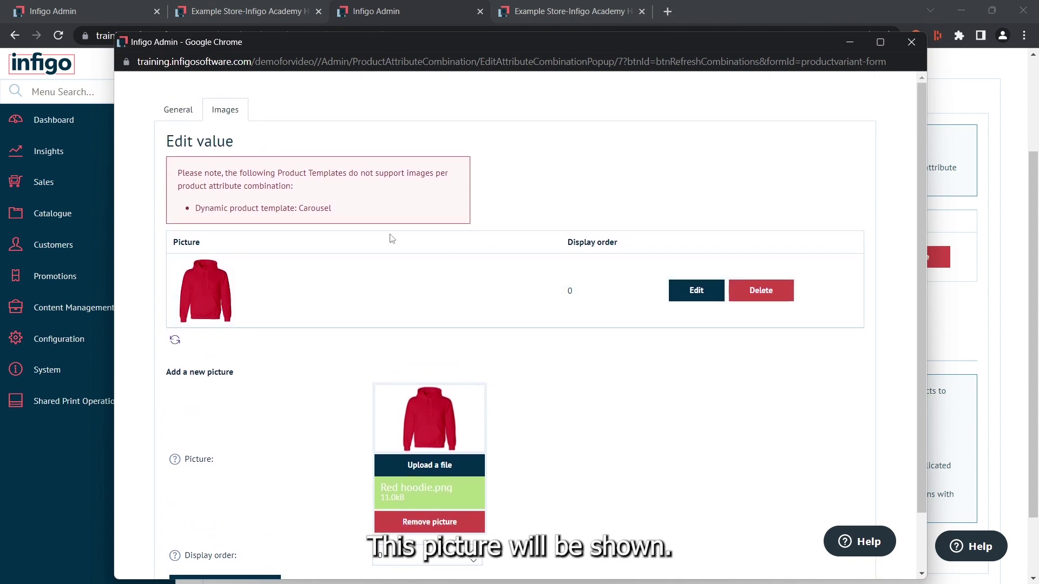
left_click(185, 119)
left_click(201, 266)
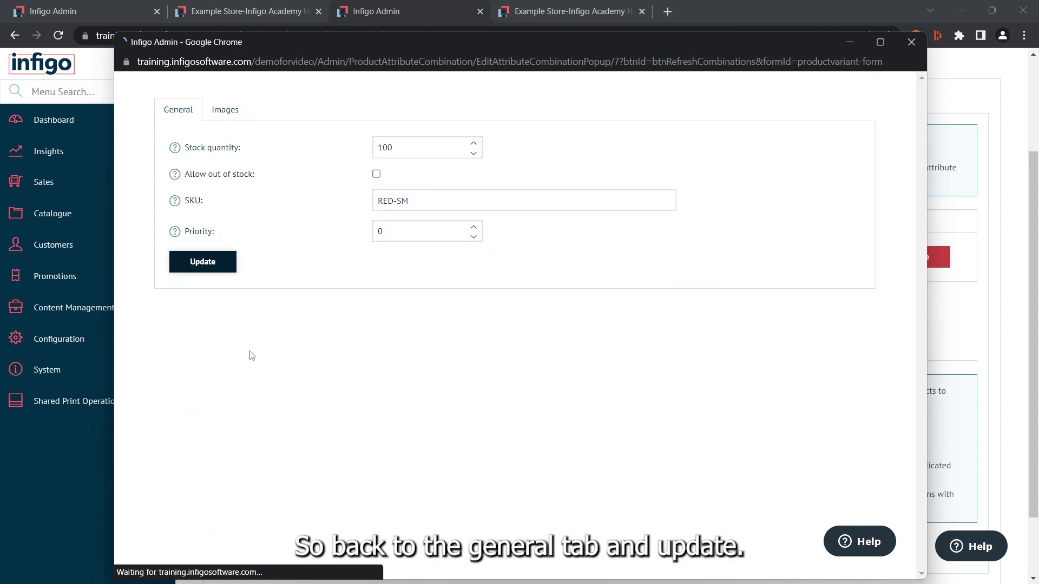
Start another attribute combination and choose colour Black and size Small.
scroll(206, 279, "up", 1)
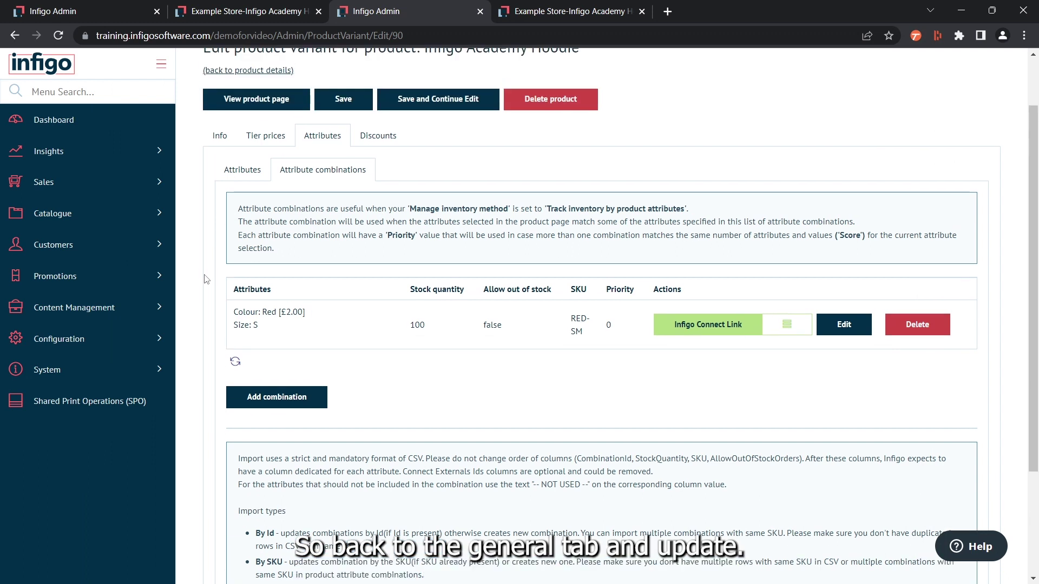
scroll(204, 280, "up", 1)
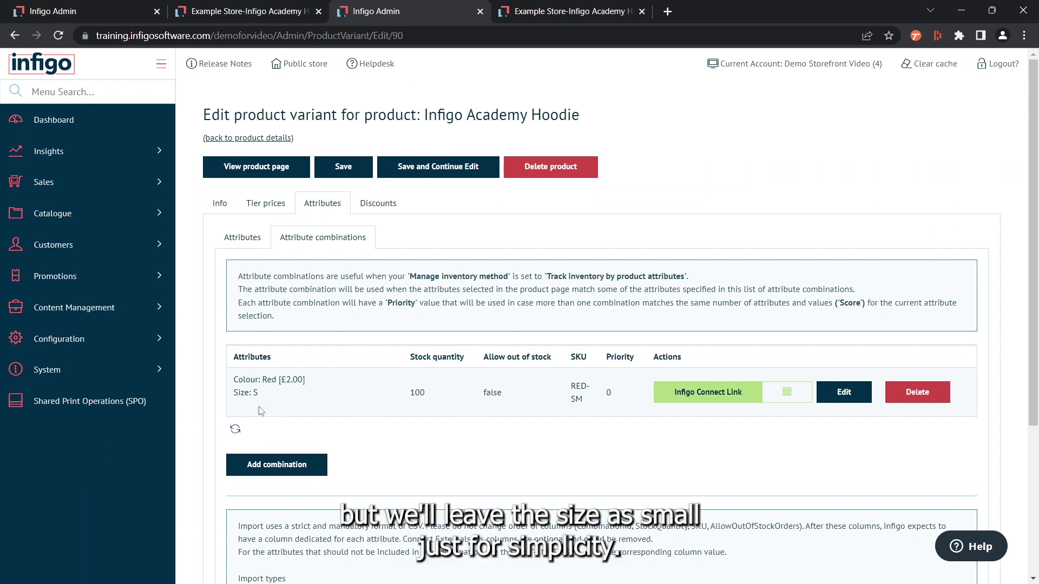
left_click(273, 473)
left_click(238, 147)
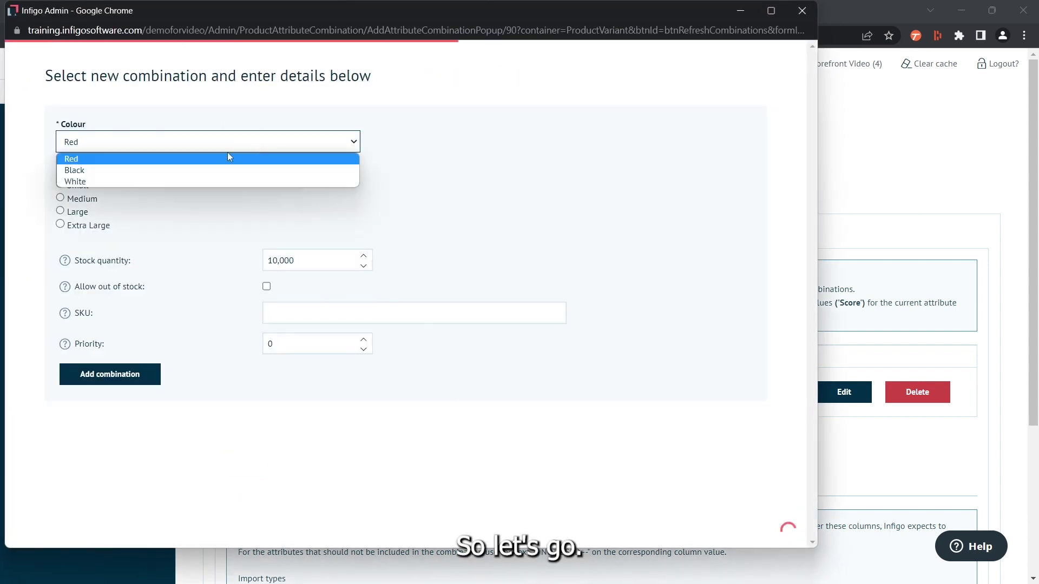
left_click(198, 171)
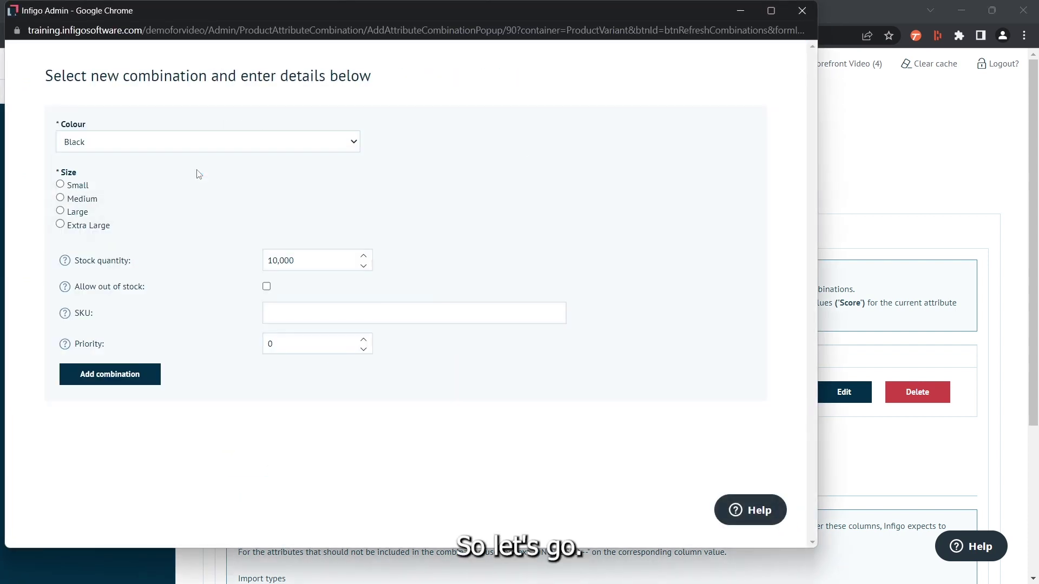
left_click(61, 184)
Set the Black Small combination's stock quantity to 100 and SKU to BLA-SM, and add the combination.
left_click(309, 260)
double_click(308, 260)
type("100")
left_click(288, 319)
left_click(289, 316)
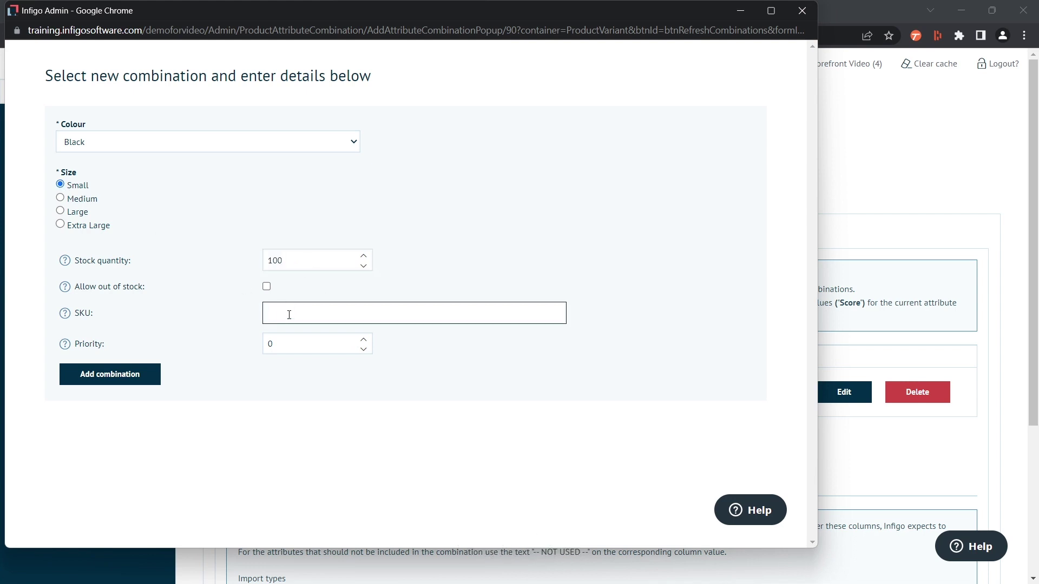
type("BLA-SM")
left_click(134, 381)
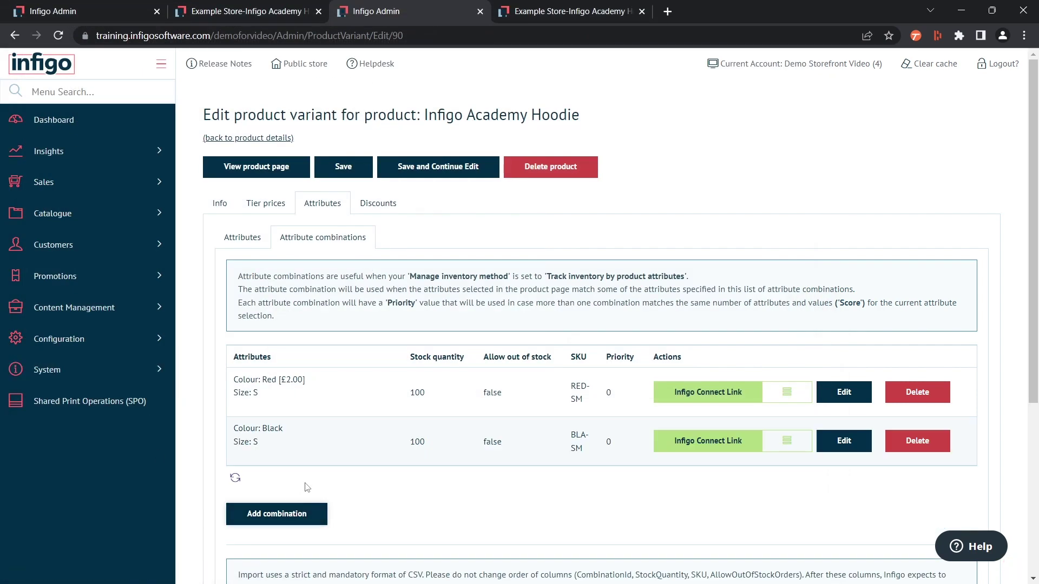
Add a third combination for colour White and size Small with stock quantity 100 and SKU WHI-SM.
left_click(295, 514)
left_click(262, 144)
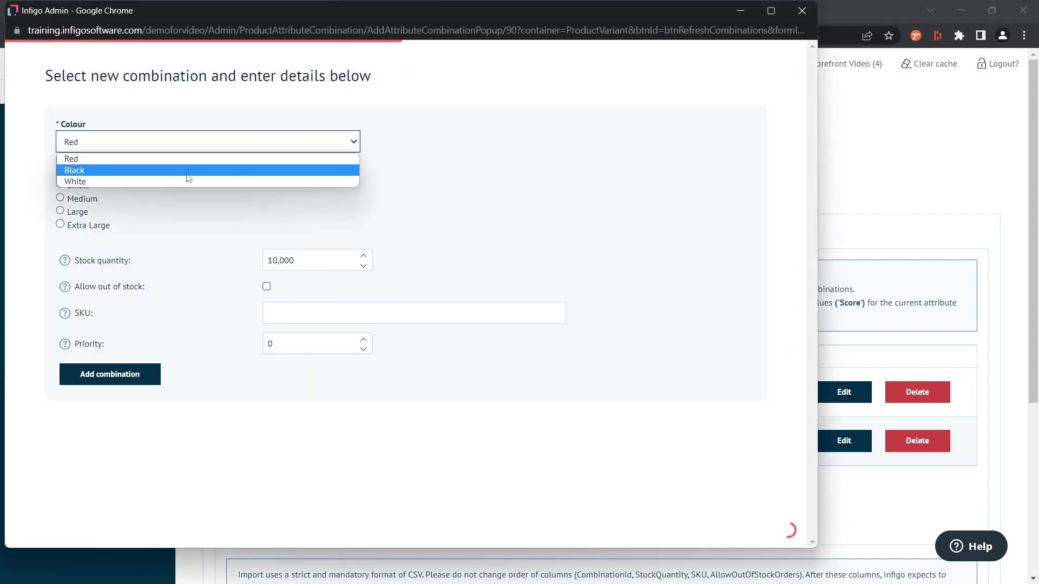
left_click(183, 183)
left_click(73, 187)
key("Tab")
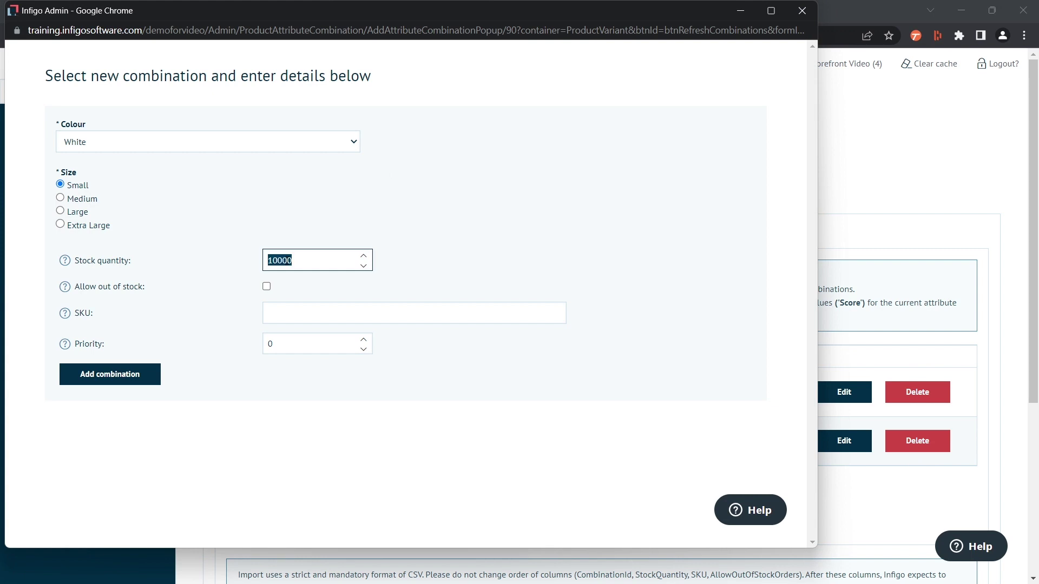
type("100")
left_click(241, 442)
left_click(302, 315)
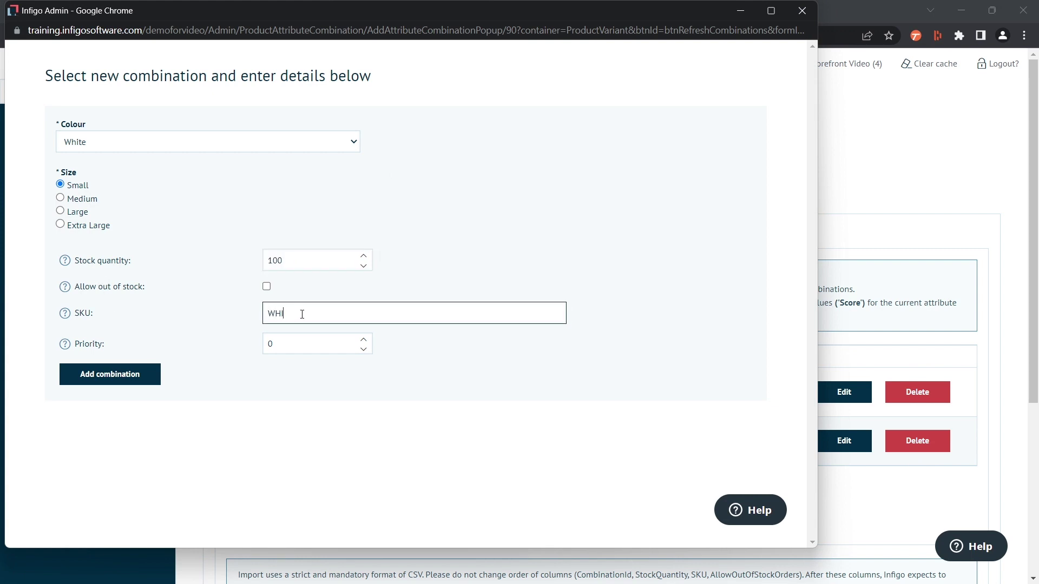
left_click(108, 375)
Review the combinations table and the instructions and options for importing and exporting combinations as CSV.
scroll(288, 418, "down", 3)
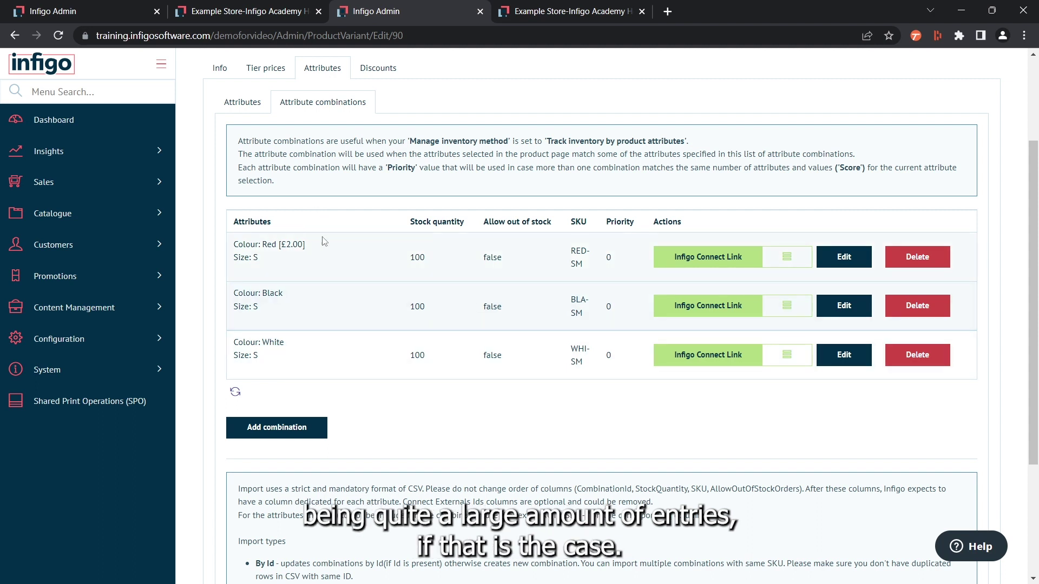
scroll(386, 391, "down", 3)
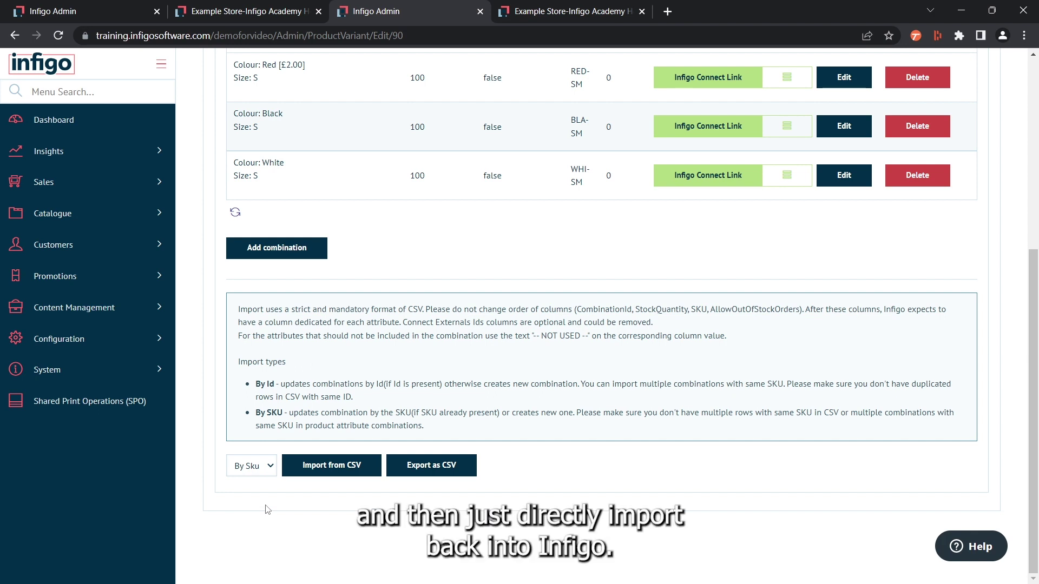
scroll(284, 496, "up", 2)
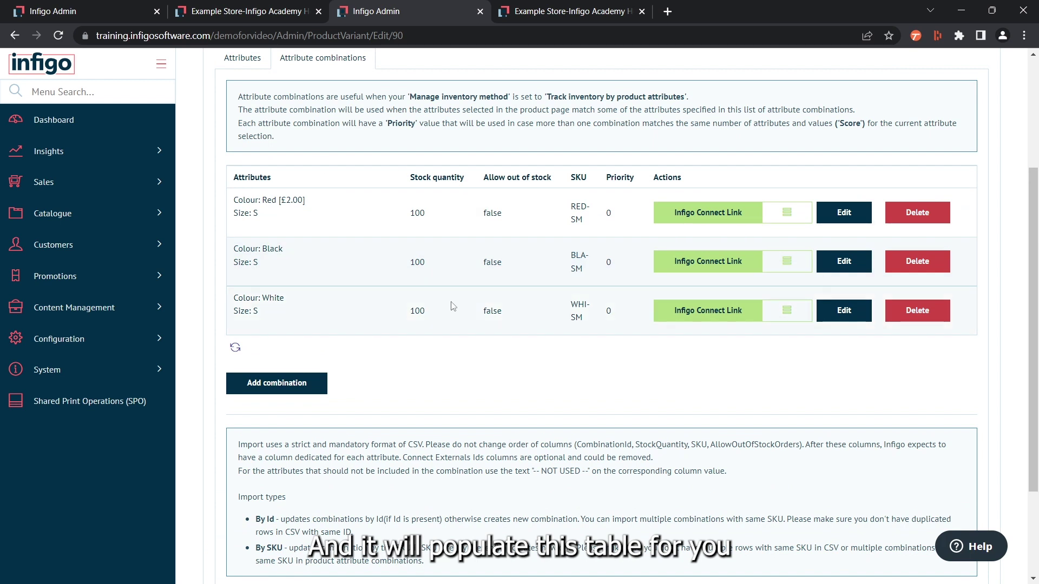
scroll(447, 409, "down", 1)
scroll(443, 405, "up", 1)
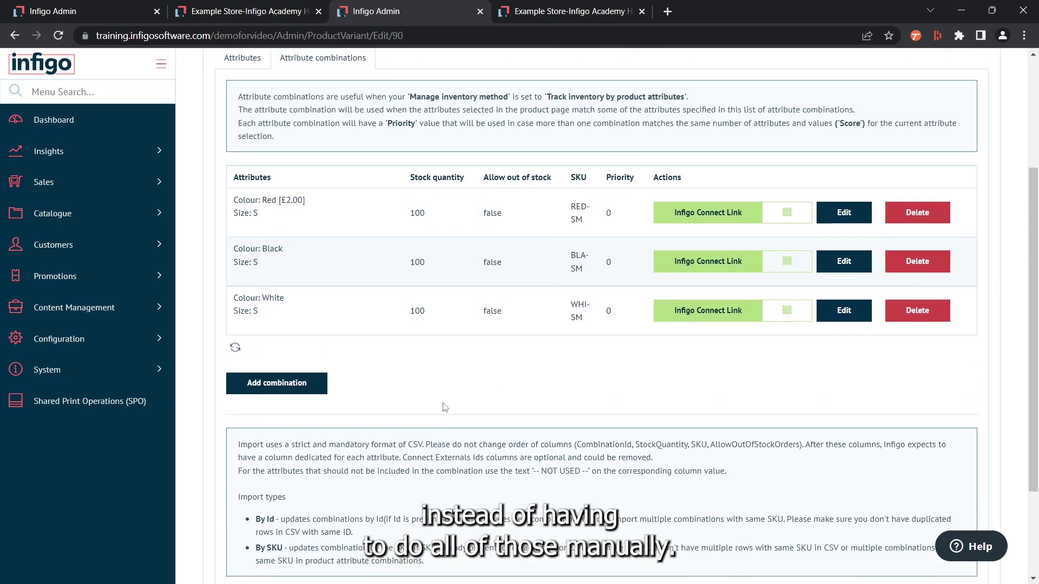
scroll(441, 401, "down", 2)
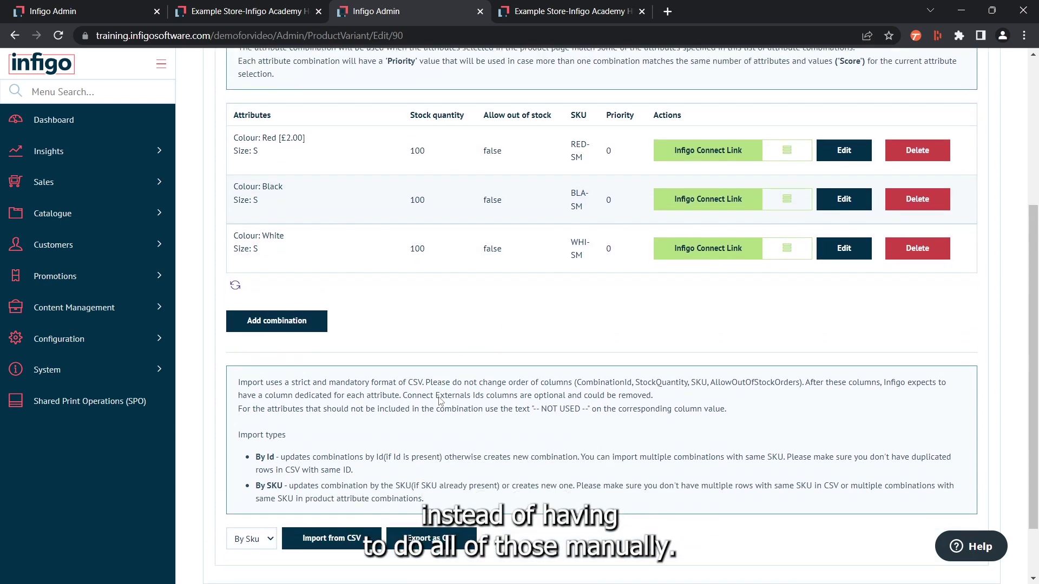
scroll(441, 401, "up", 3)
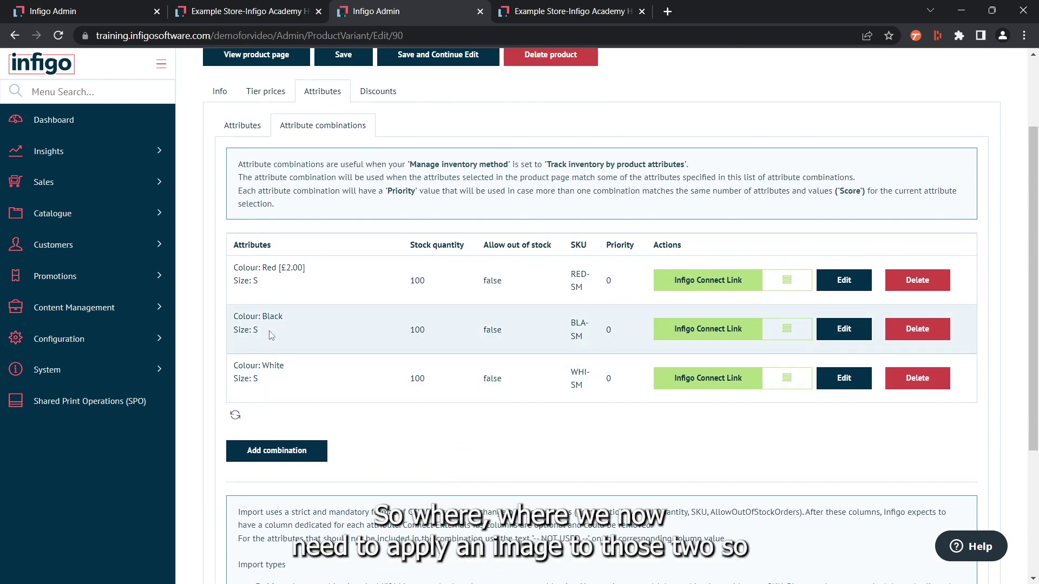
Open the Black Small combination for editing, upload the Black hoodie image and add it as a product picture.
left_click(837, 339)
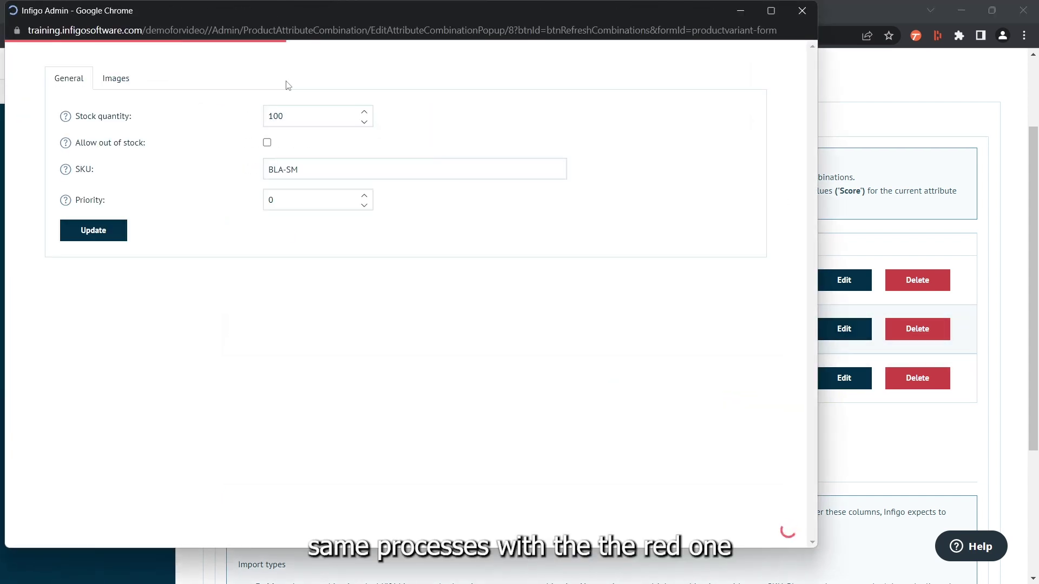
left_click(120, 79)
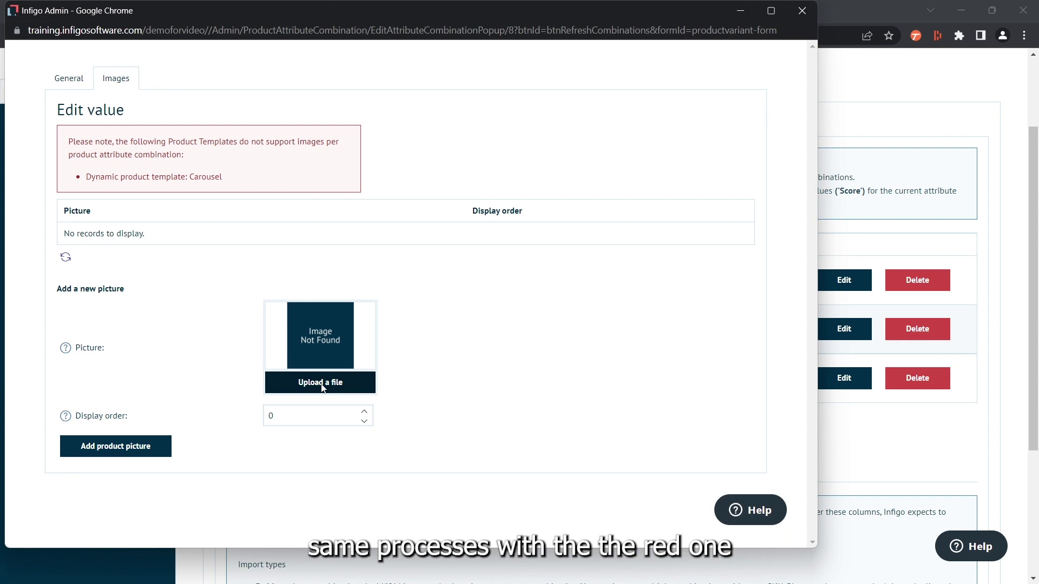
left_click(322, 385)
left_click(322, 113)
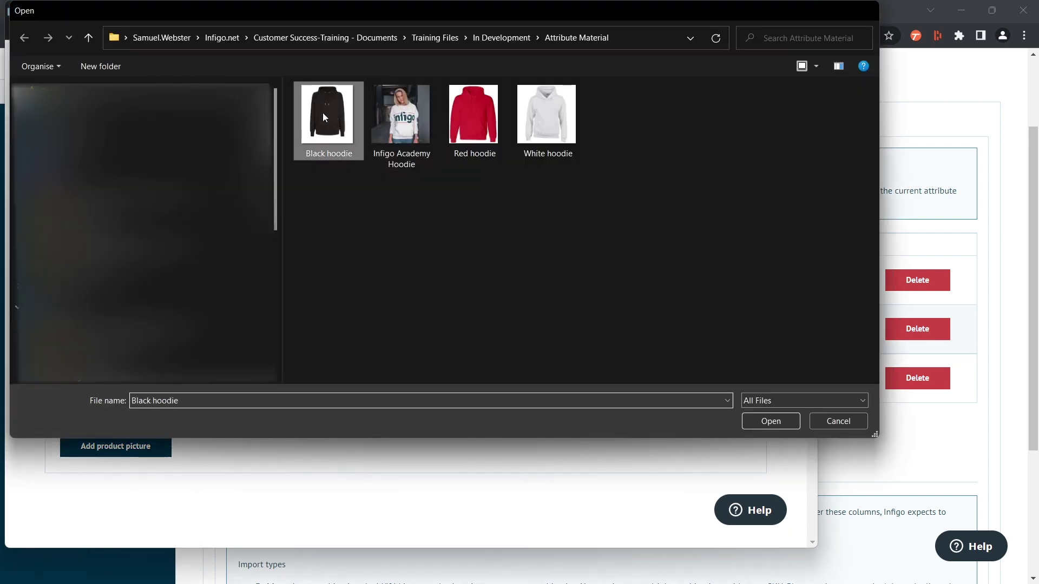
double_click(323, 113)
left_click(92, 507)
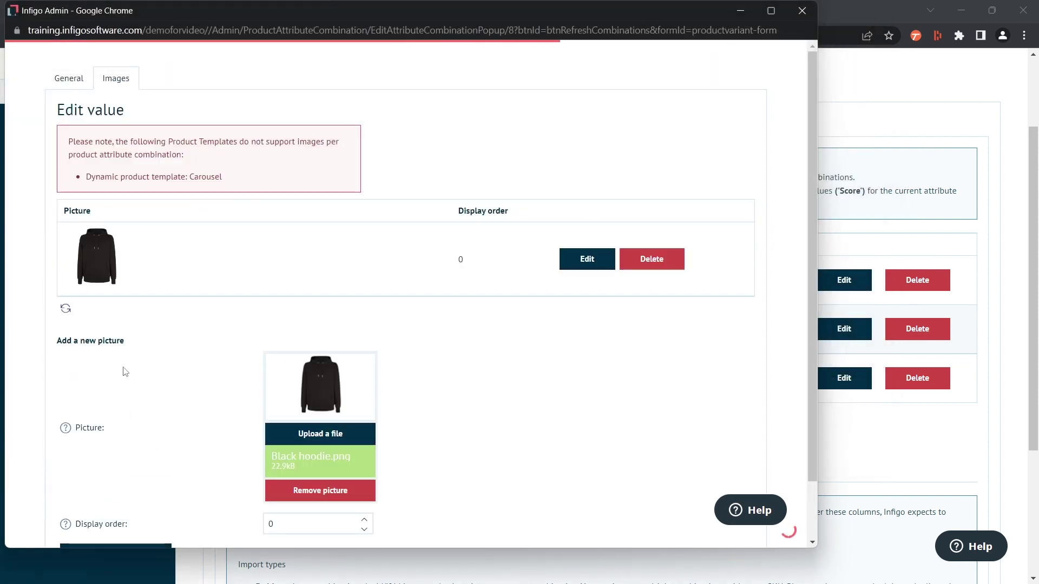
Return to the Black Small combination's general settings and update the combination.
left_click(66, 77)
left_click(90, 235)
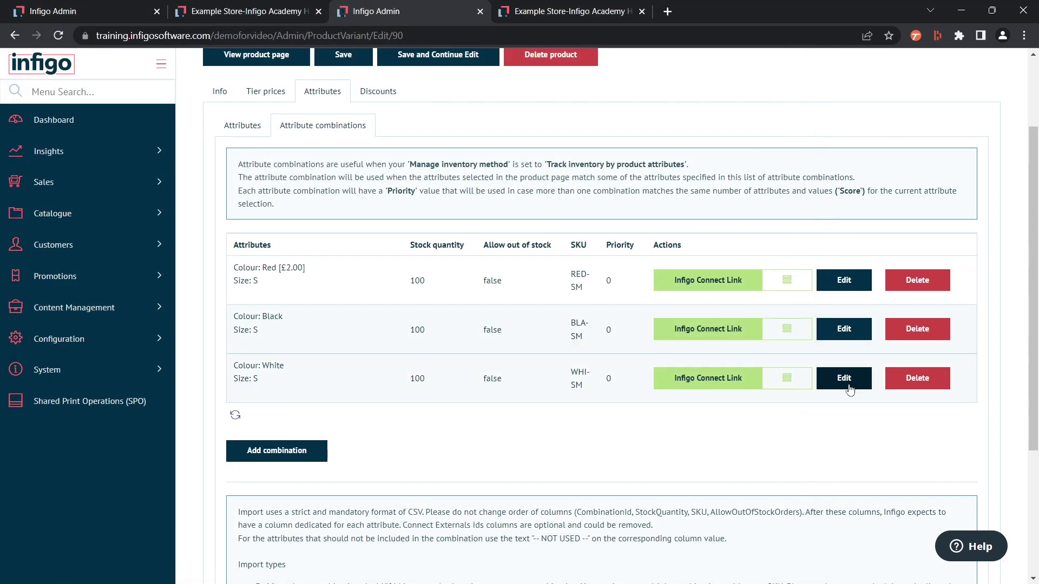
Open the White Small combination for editing, add the White hoodie image as a product picture and update the combination.
left_click(849, 387)
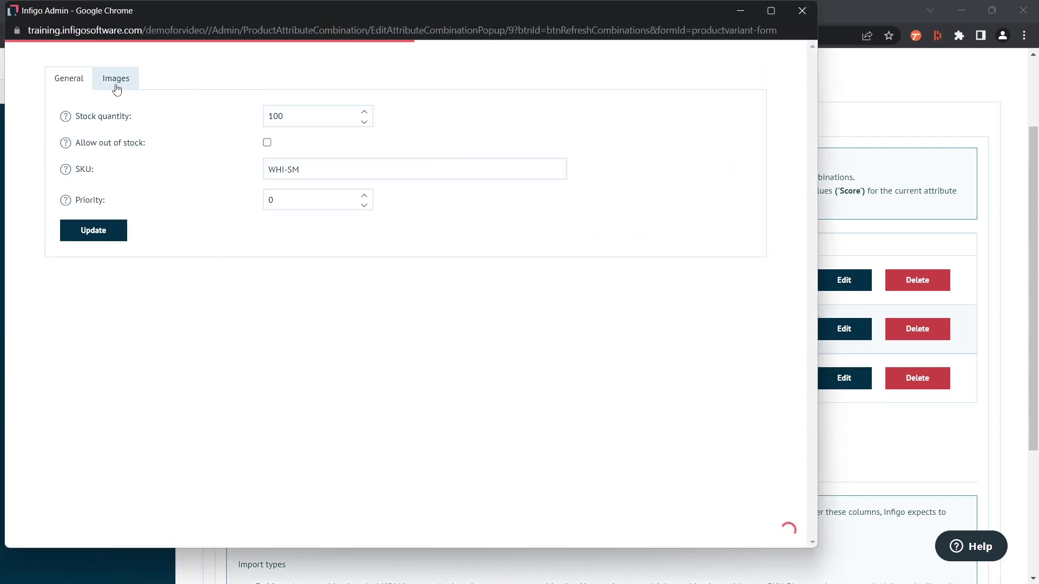
left_click(115, 82)
left_click(314, 382)
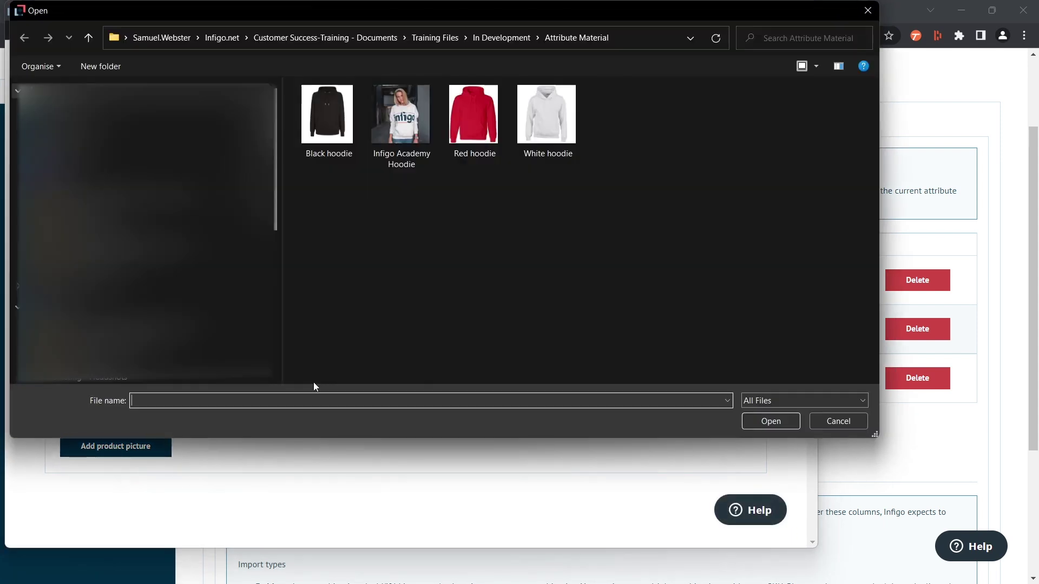
double_click(544, 118)
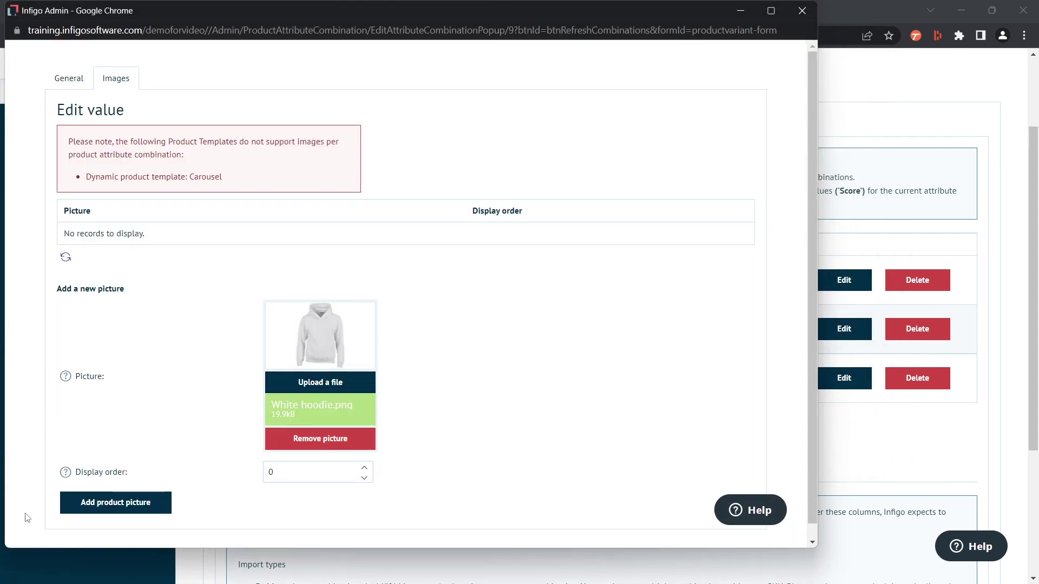
left_click(89, 507)
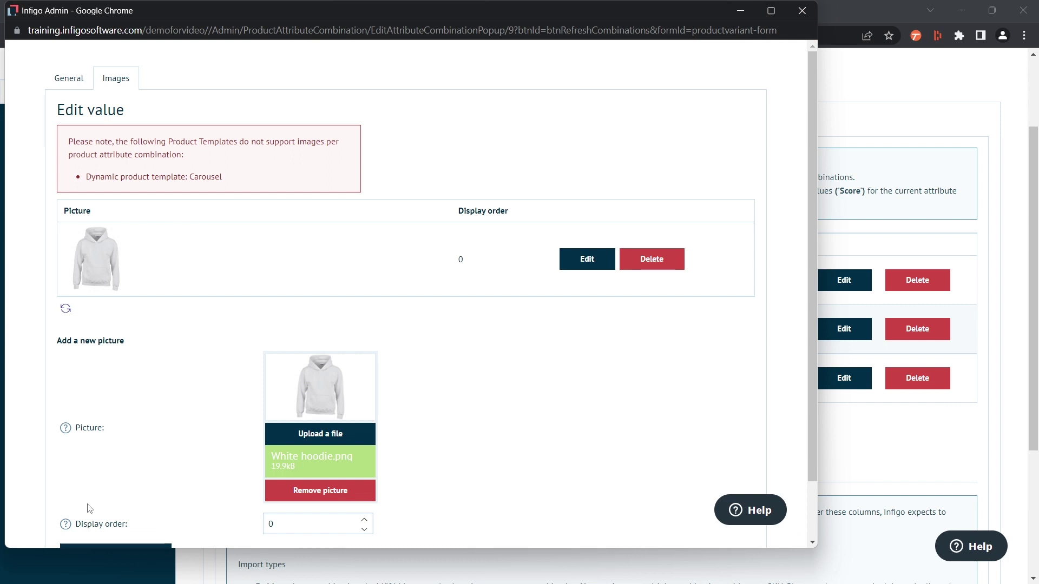
left_click(70, 80)
left_click(84, 232)
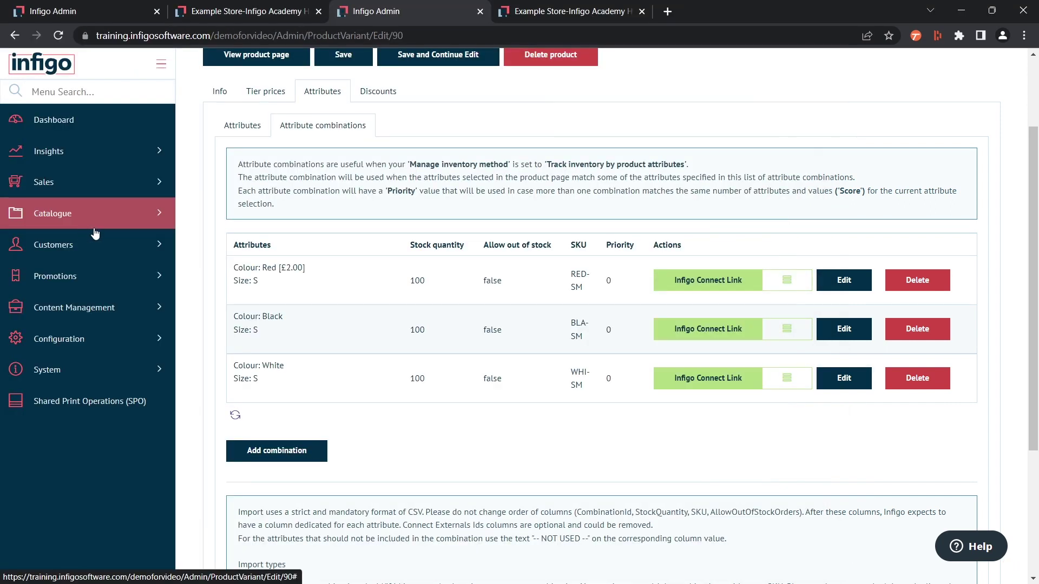
Save the hoodie variant while keeping it open for editing, and reload the product's storefront page.
scroll(446, 447, "up", 3)
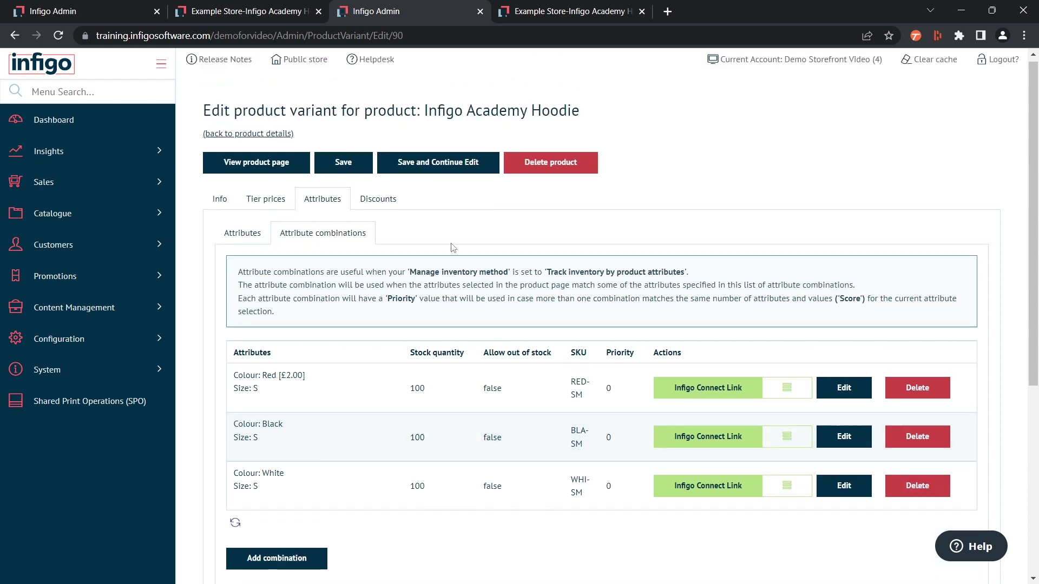
left_click(443, 169)
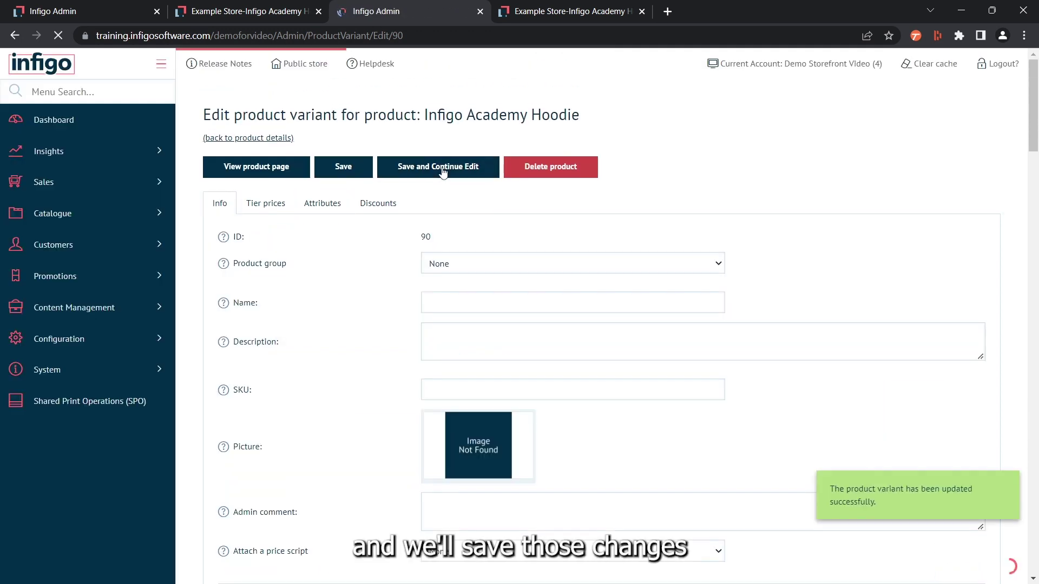
left_click(581, 12)
left_click(59, 36)
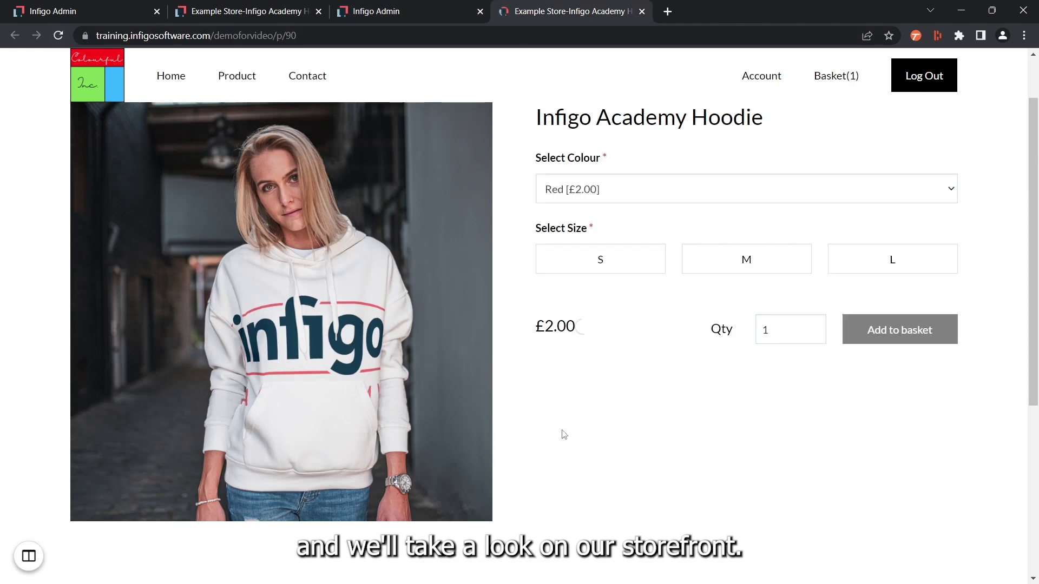
Keep the colour Red and select size S on the storefront to check the product image.
left_click(585, 194)
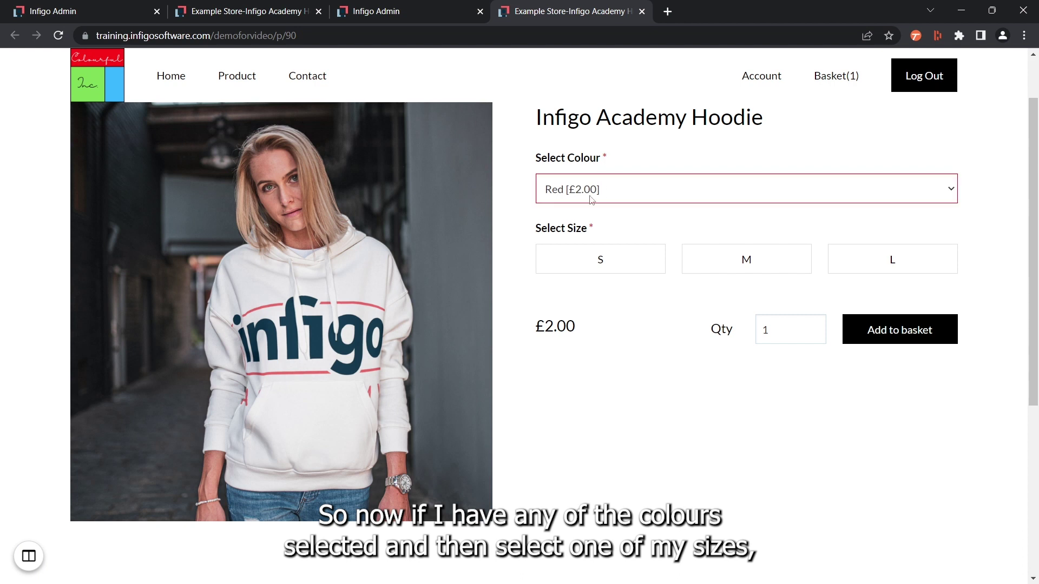
left_click(515, 198)
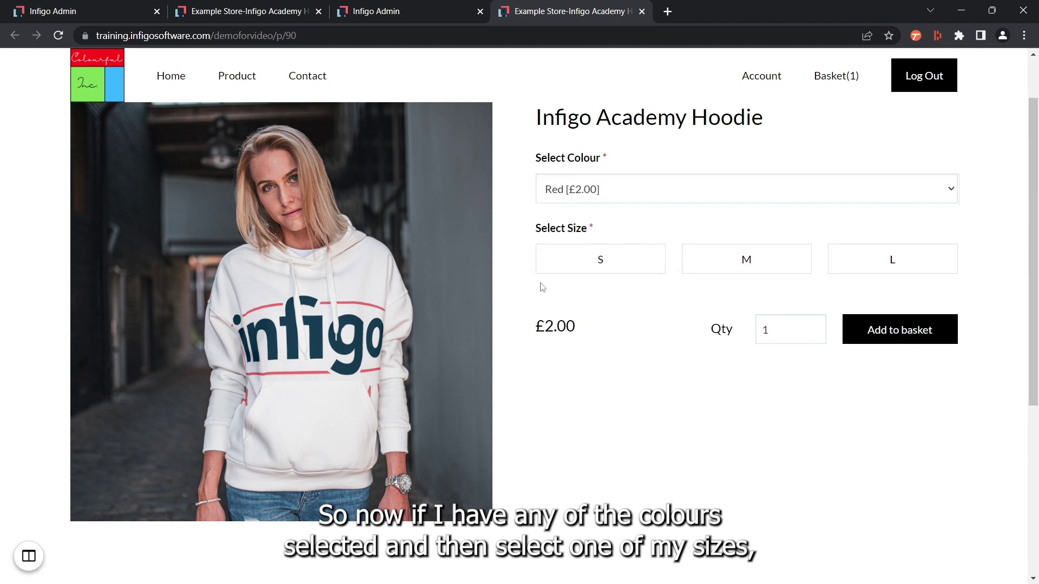
left_click(578, 268)
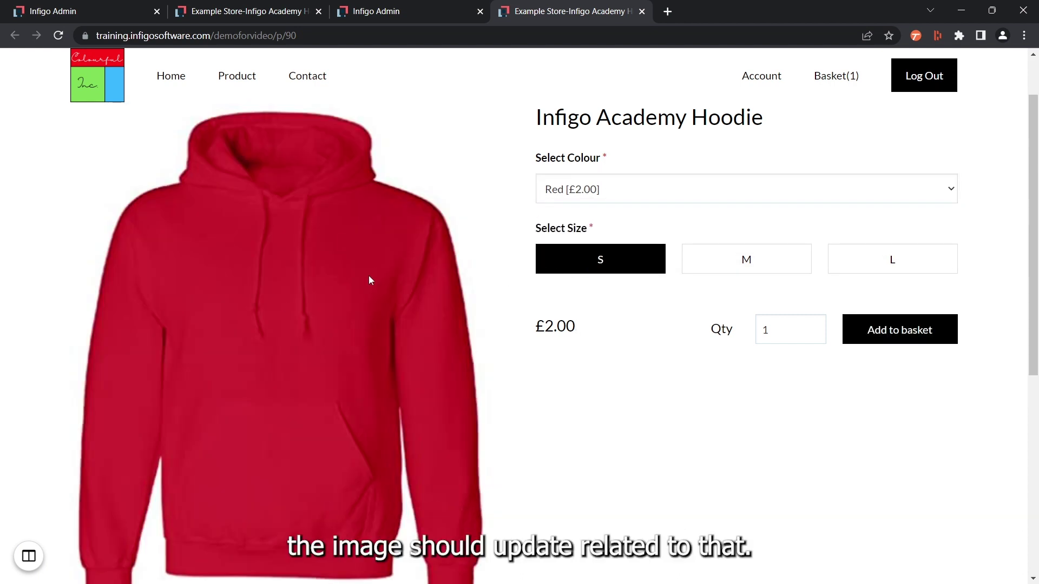
Switch the hoodie's colour to Black and to White in size S to check the product image for each.
scroll(564, 375, "down", 1)
left_click(572, 133)
left_click(574, 155)
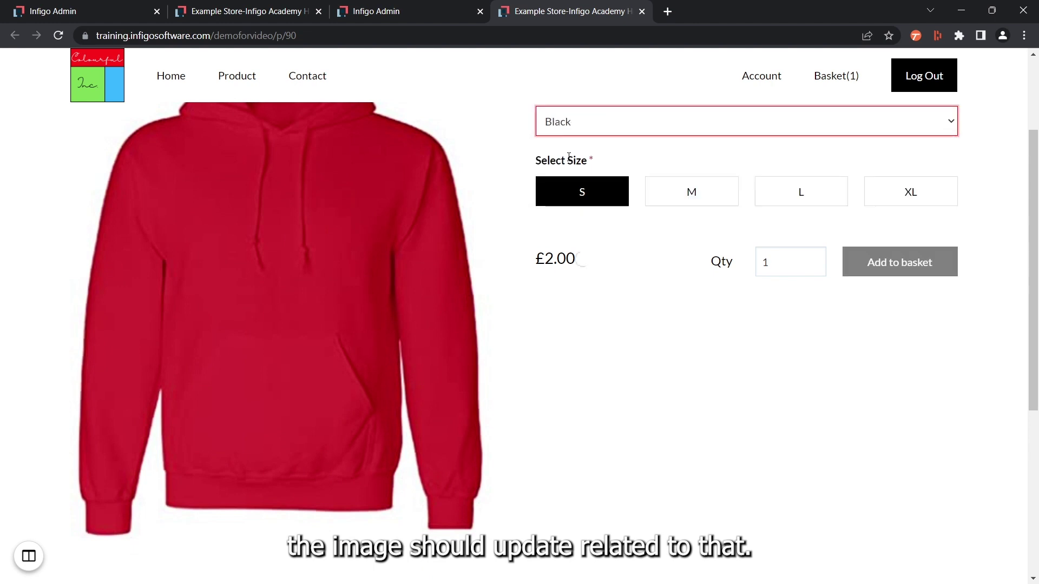
scroll(576, 307, "up", 1)
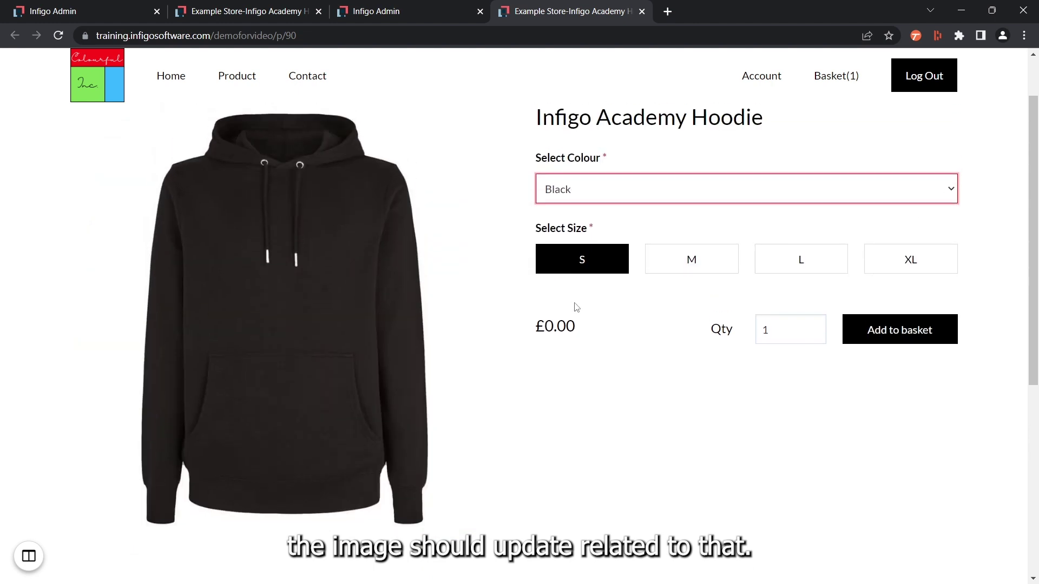
left_click(581, 191)
left_click(569, 239)
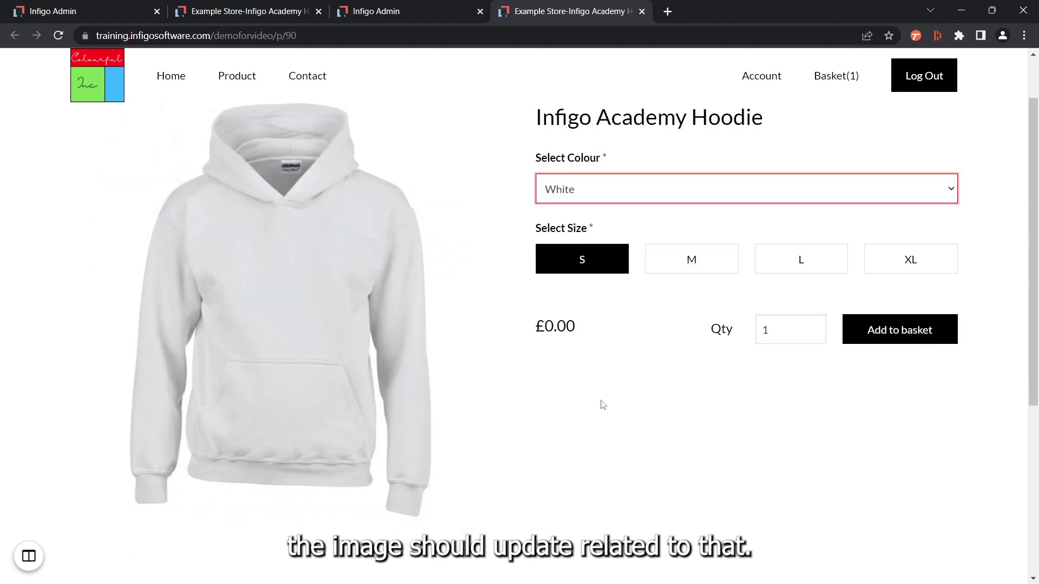